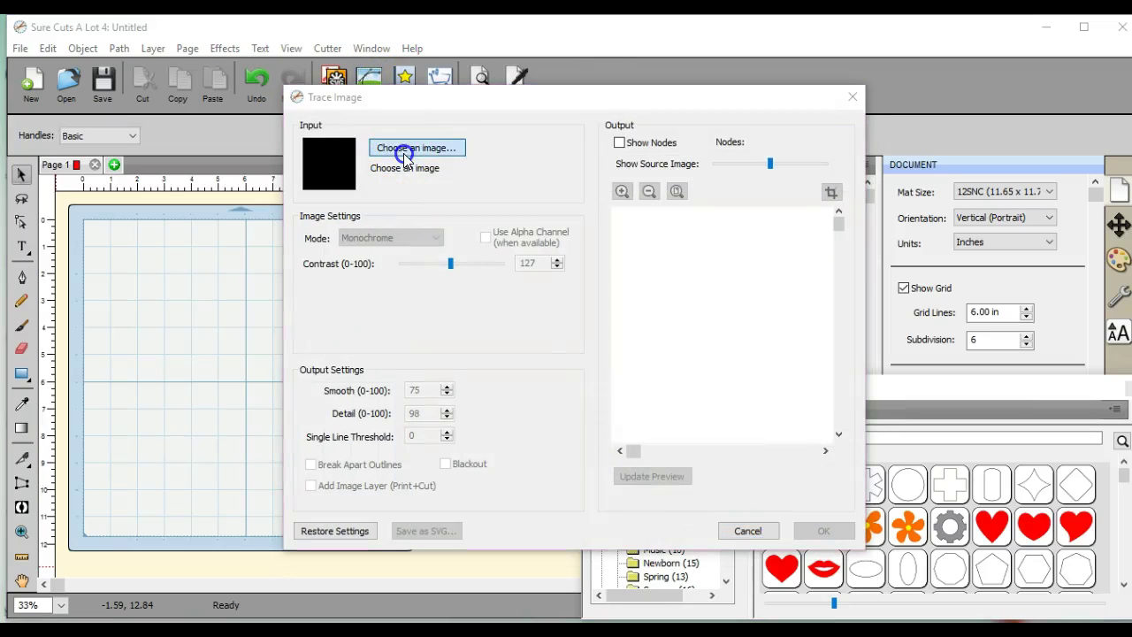
# Step: Trace helmet.png and place the traced outline on the mat at 2.806 × 3.459 in
pyautogui.click(404, 151)
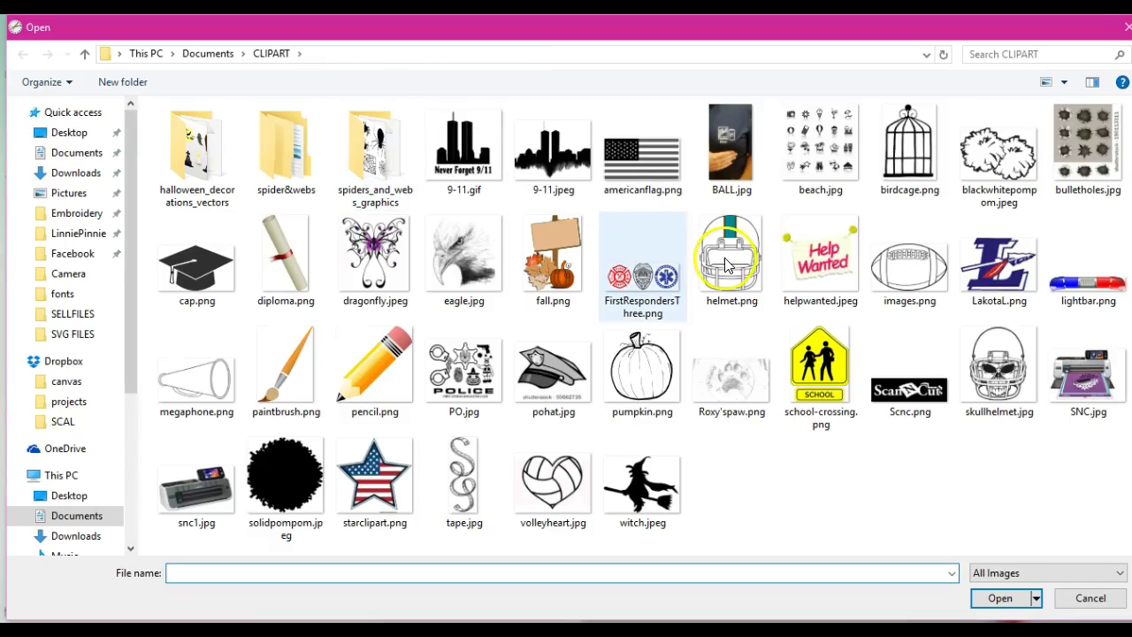
pyautogui.doubleClick(730, 265)
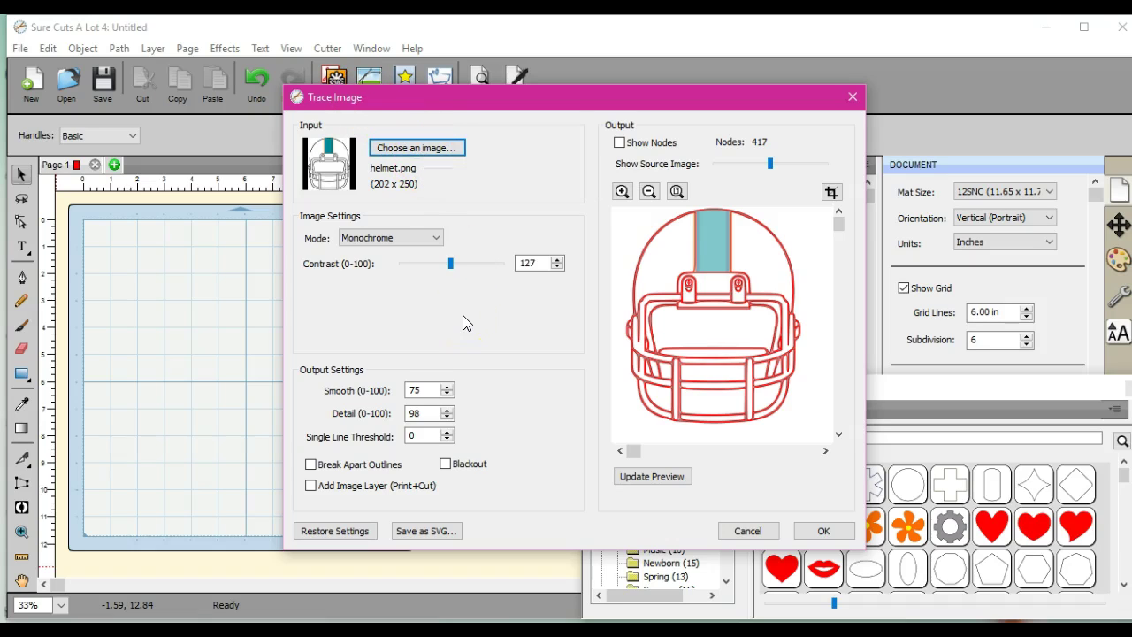
pyautogui.click(824, 531)
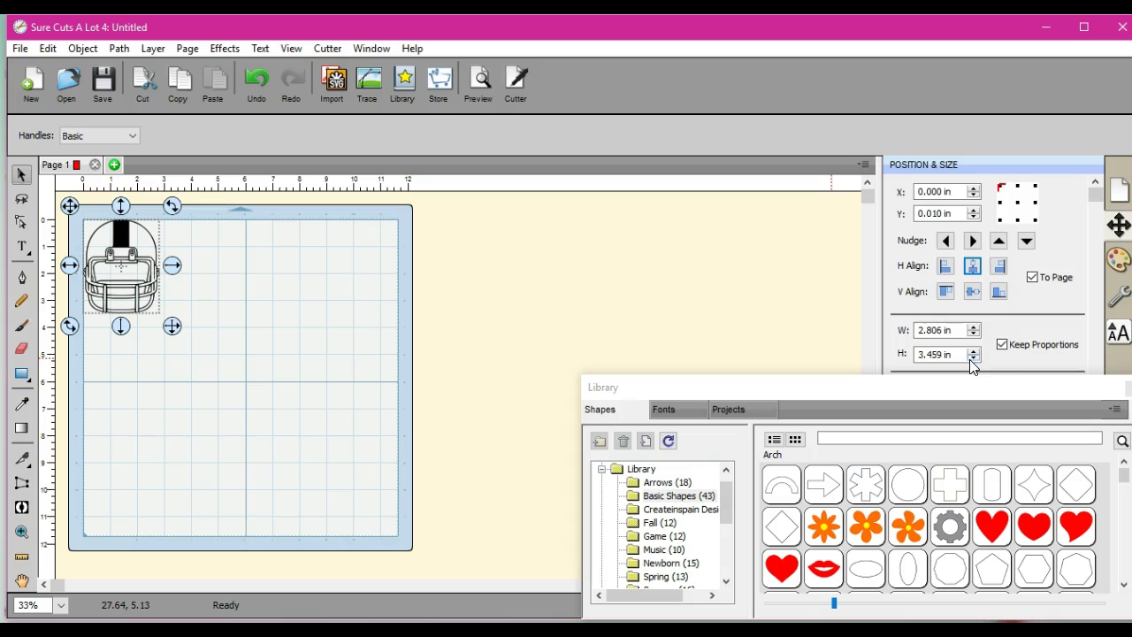
# Step: Enlarge the traced helmet proportionally by raising its W value with the spinner
pyautogui.click(974, 330)
pyautogui.click(974, 327)
pyautogui.click(974, 327)
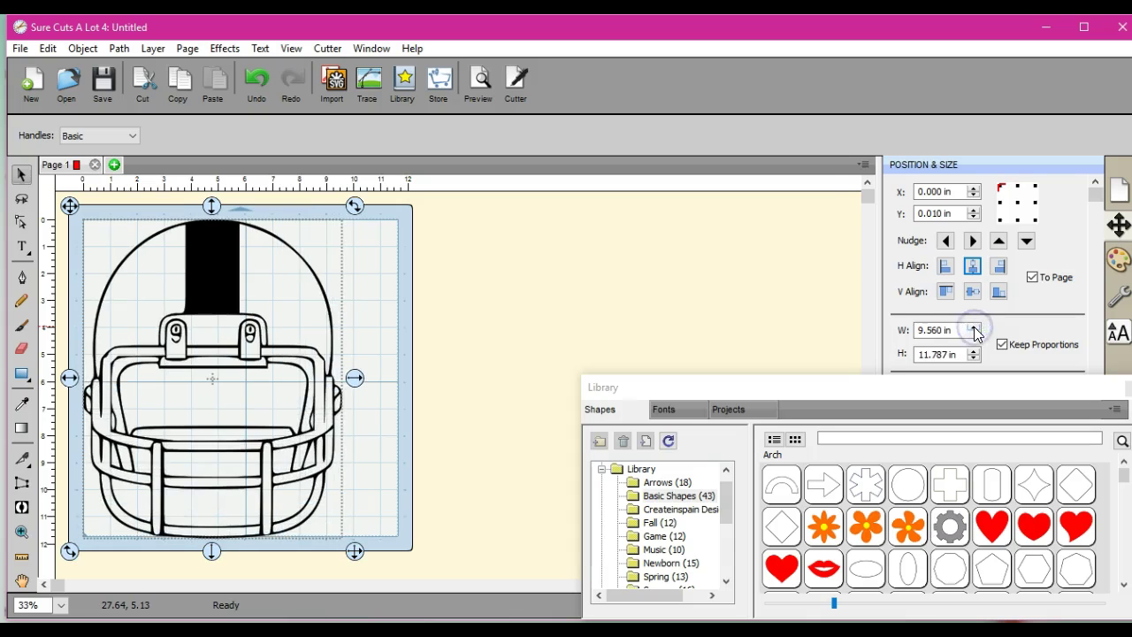
# Step: Centre the helmet and widen it on the mat to about 10.835 × 11.632 in
pyautogui.moveTo(226, 313); pyautogui.dragTo(281, 311)
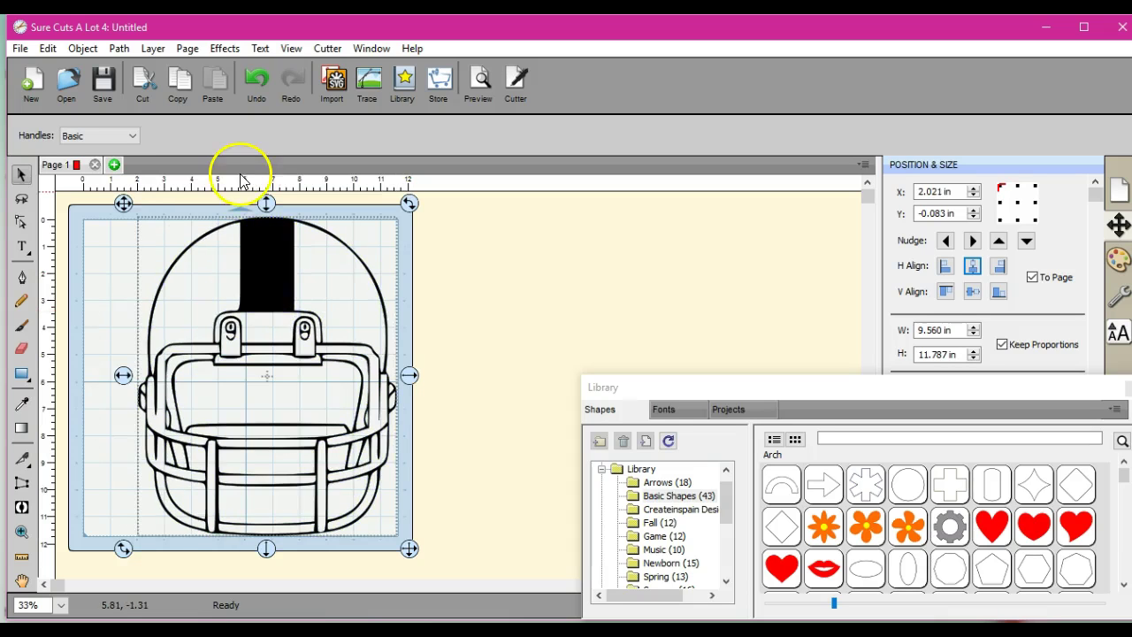
pyautogui.moveTo(267, 203); pyautogui.dragTo(266, 202)
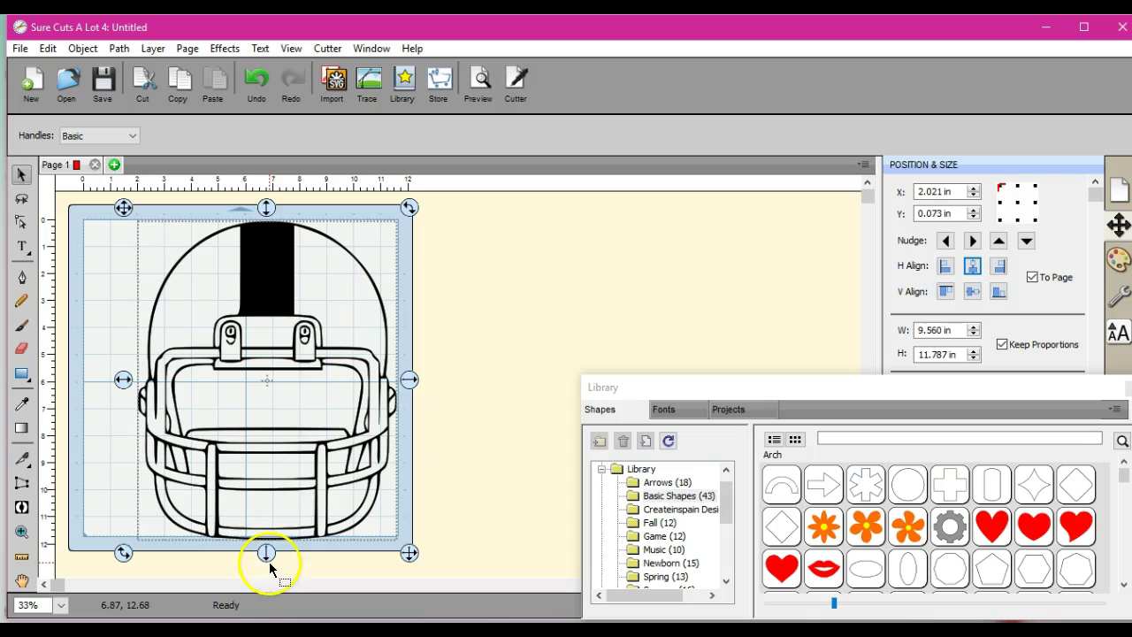
pyautogui.moveTo(266, 552); pyautogui.dragTo(267, 552)
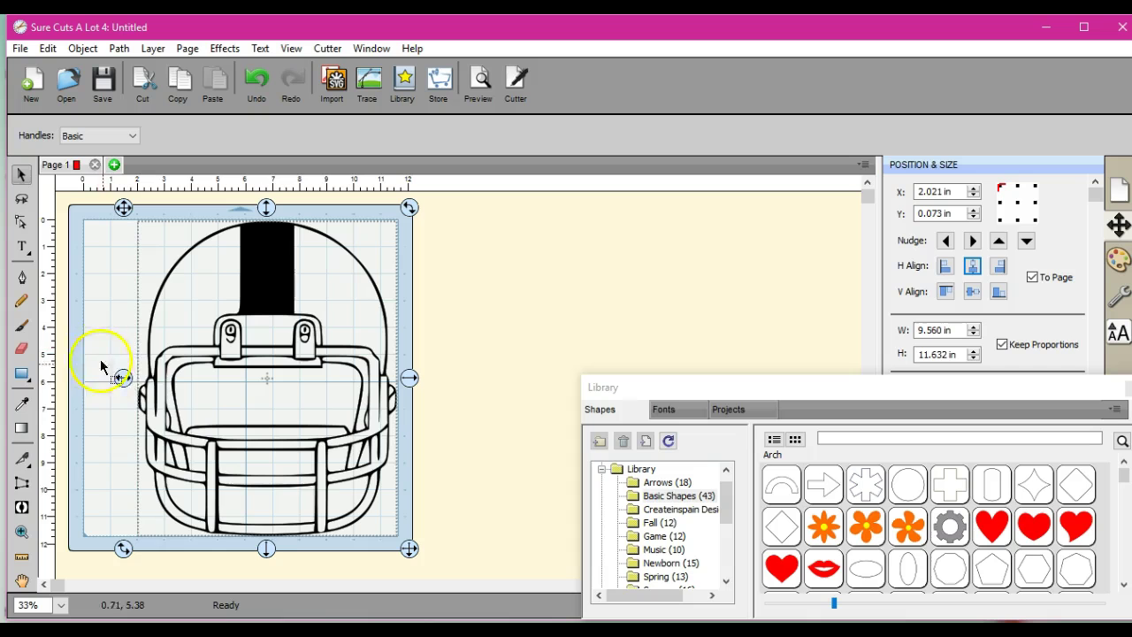
pyautogui.moveTo(118, 382); pyautogui.dragTo(105, 386)
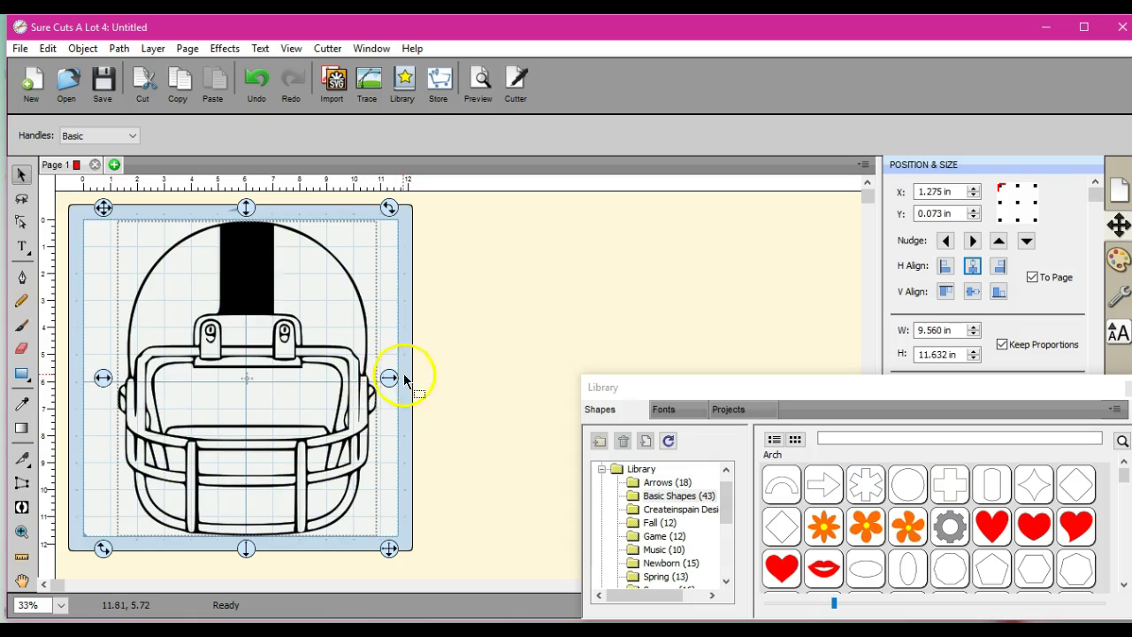
pyautogui.moveTo(391, 373); pyautogui.dragTo(411, 373)
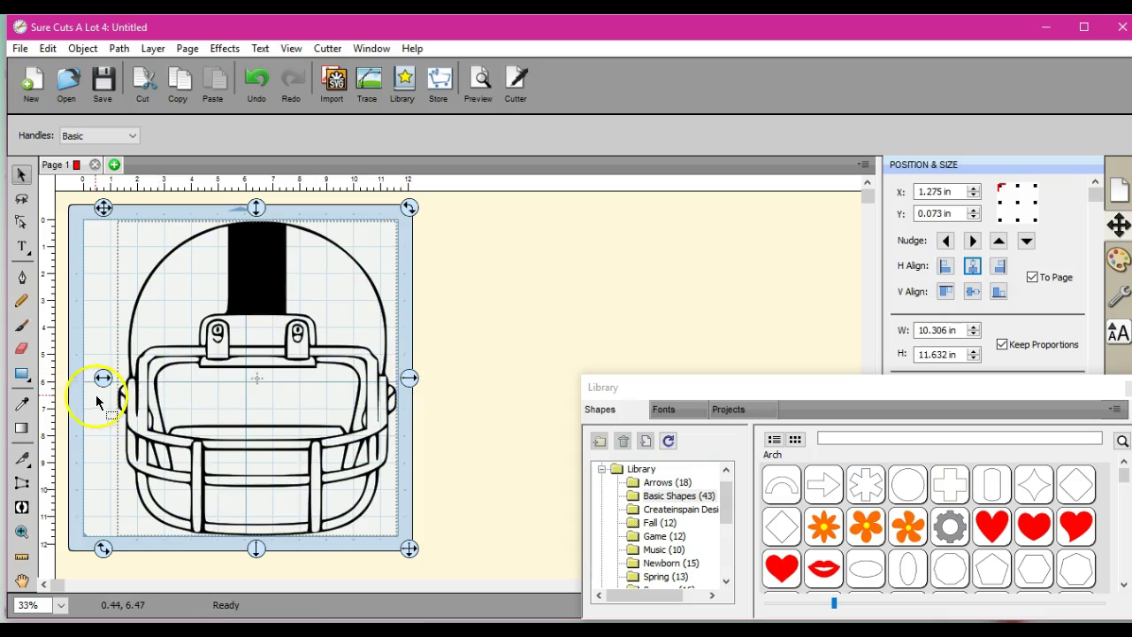
pyautogui.click(105, 376)
pyautogui.moveTo(104, 376); pyautogui.dragTo(94, 374)
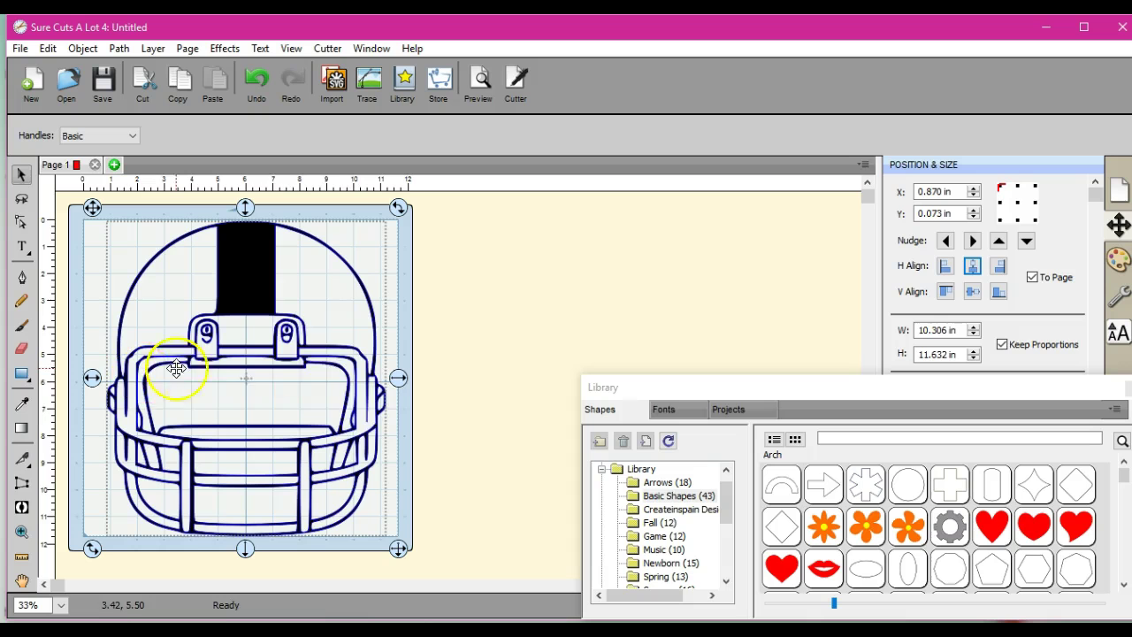
pyautogui.moveTo(398, 377); pyautogui.dragTo(410, 374)
pyautogui.moveTo(93, 377); pyautogui.dragTo(90, 385)
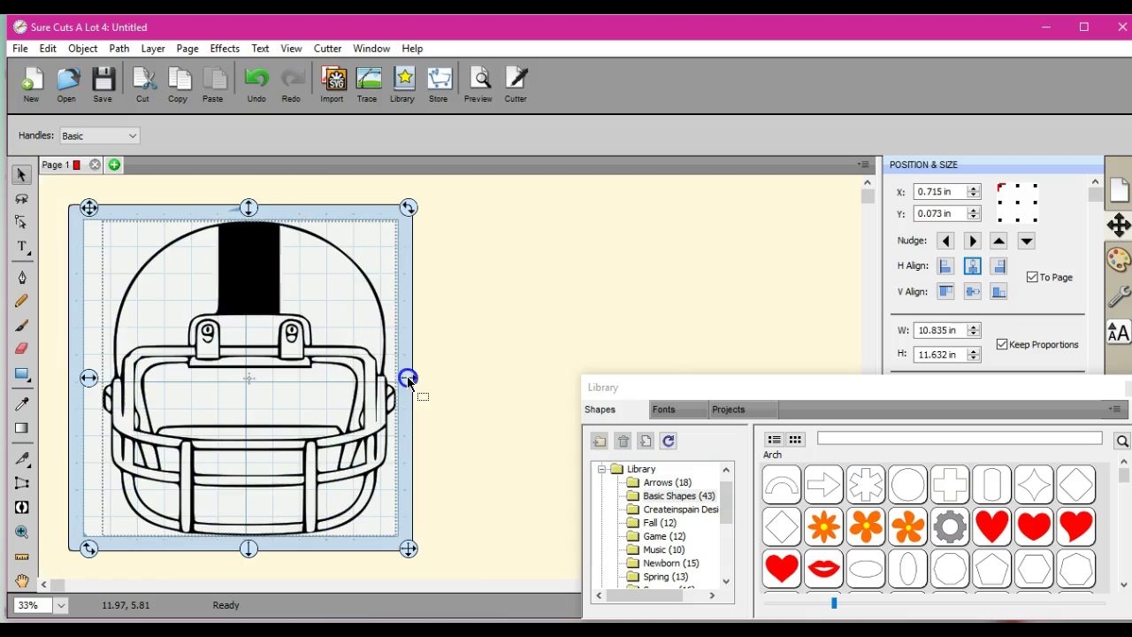
pyautogui.click(127, 383)
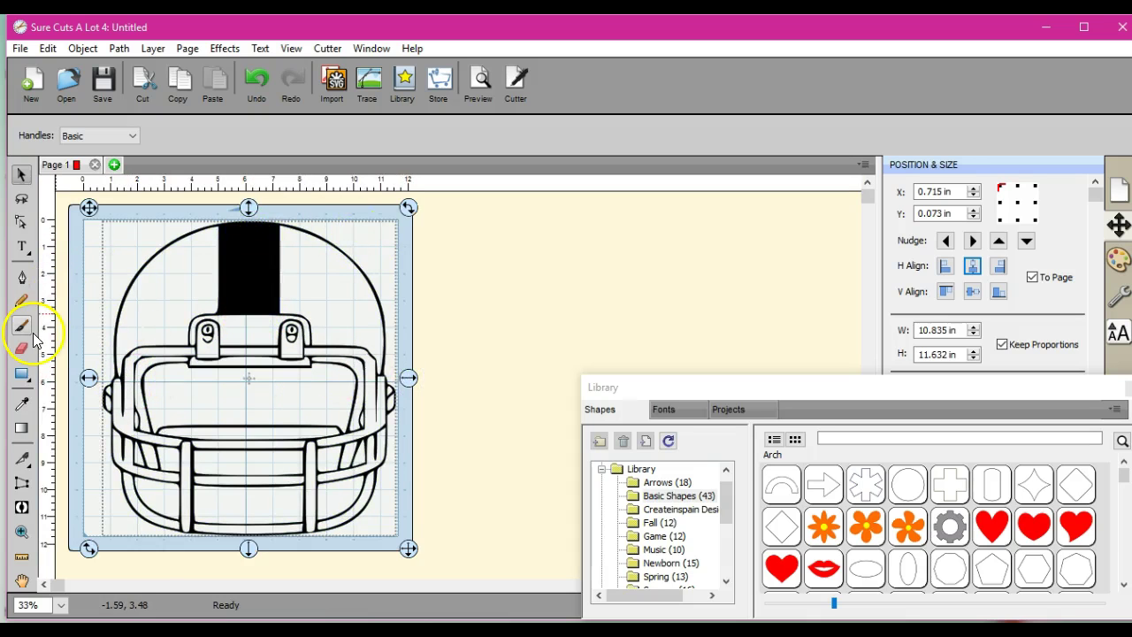
# Step: Knife-cut the helmet down its centre into two 5.315 in halves and shift the left half left
pyautogui.click(22, 457)
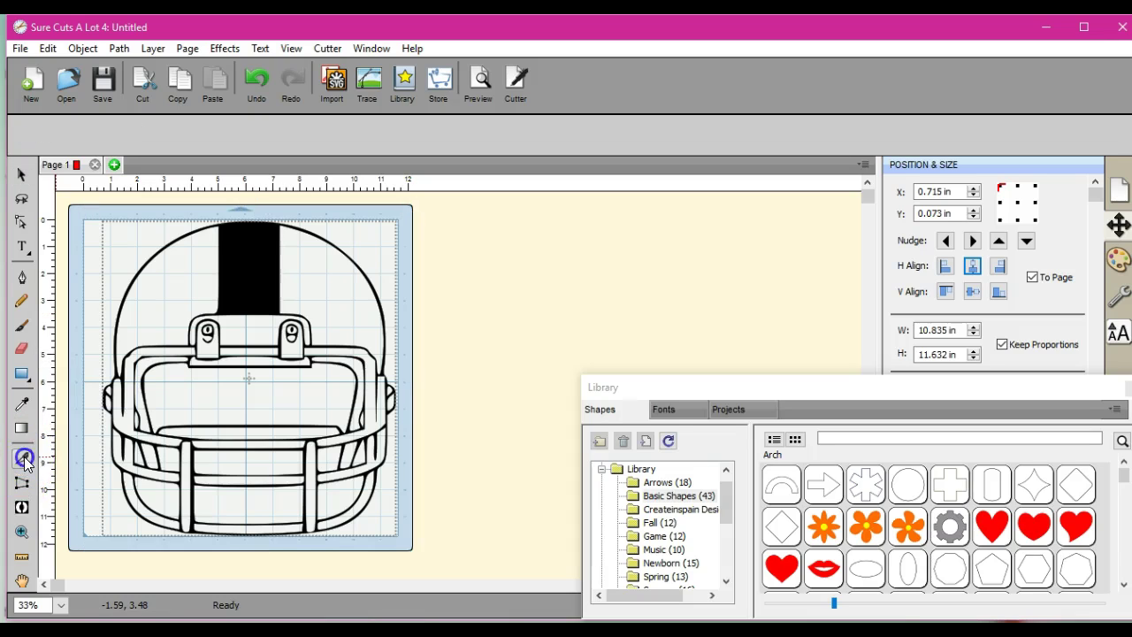
pyautogui.click(245, 216)
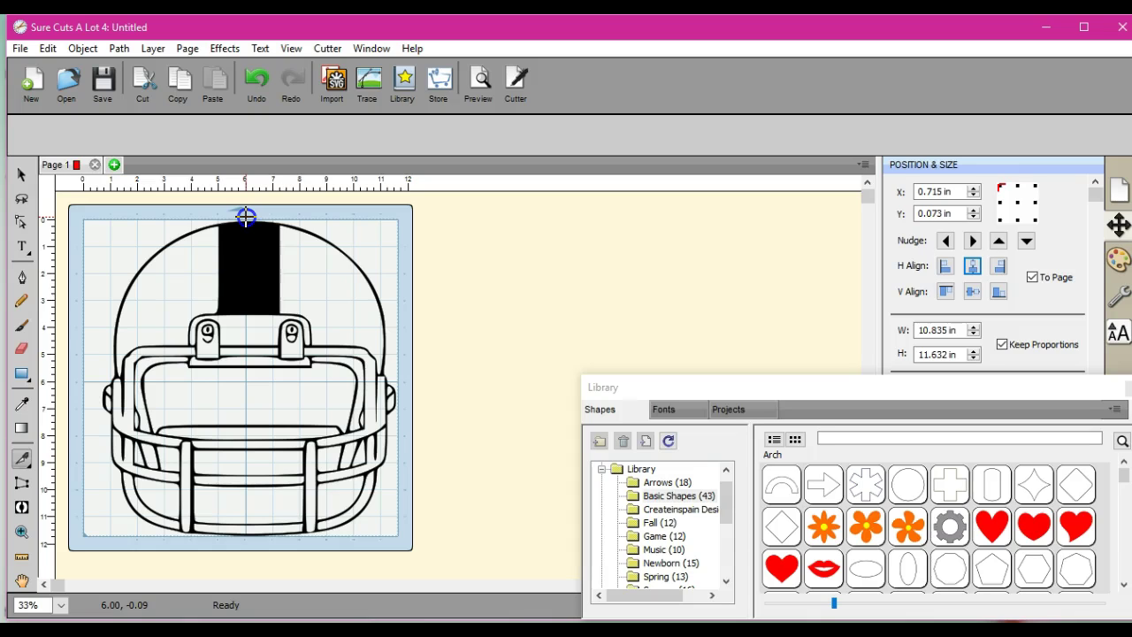
pyautogui.moveTo(240, 281); pyautogui.dragTo(243, 305)
pyautogui.moveTo(244, 353); pyautogui.dragTo(245, 538)
pyautogui.moveTo(246, 543)
pyautogui.mouseDown()
pyautogui.moveTo(218, 532)
pyautogui.moveTo(297, 548)
pyautogui.moveTo(219, 540)
pyautogui.moveTo(245, 548)
pyautogui.mouseUp()
pyautogui.moveTo(246, 548); pyautogui.dragTo(247, 546)
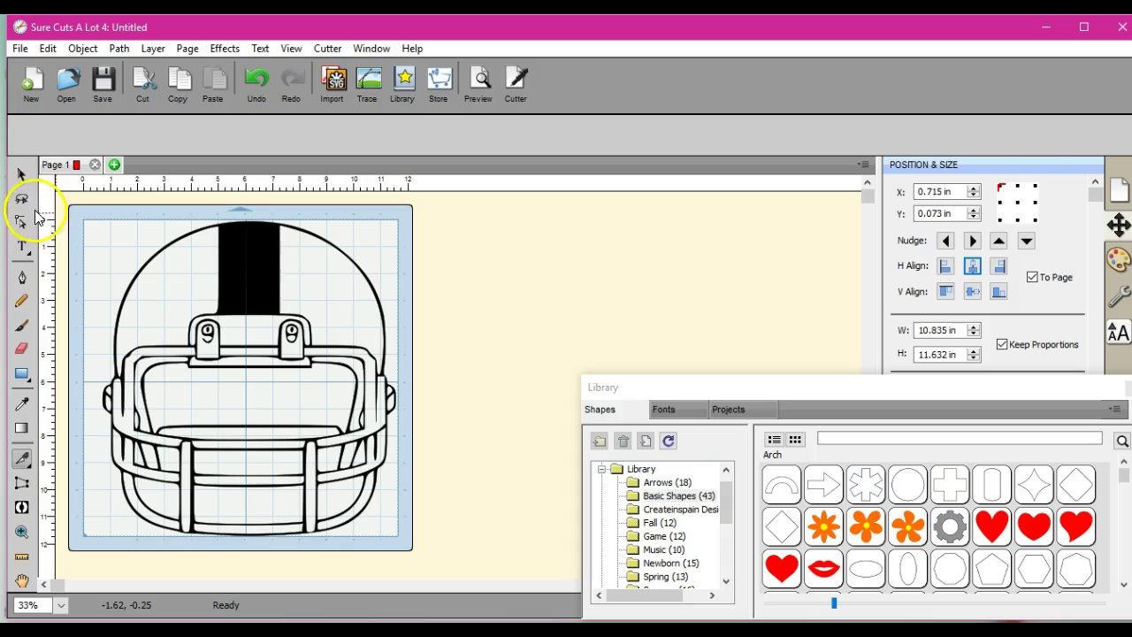
pyautogui.click(21, 175)
pyautogui.moveTo(215, 245); pyautogui.dragTo(189, 245)
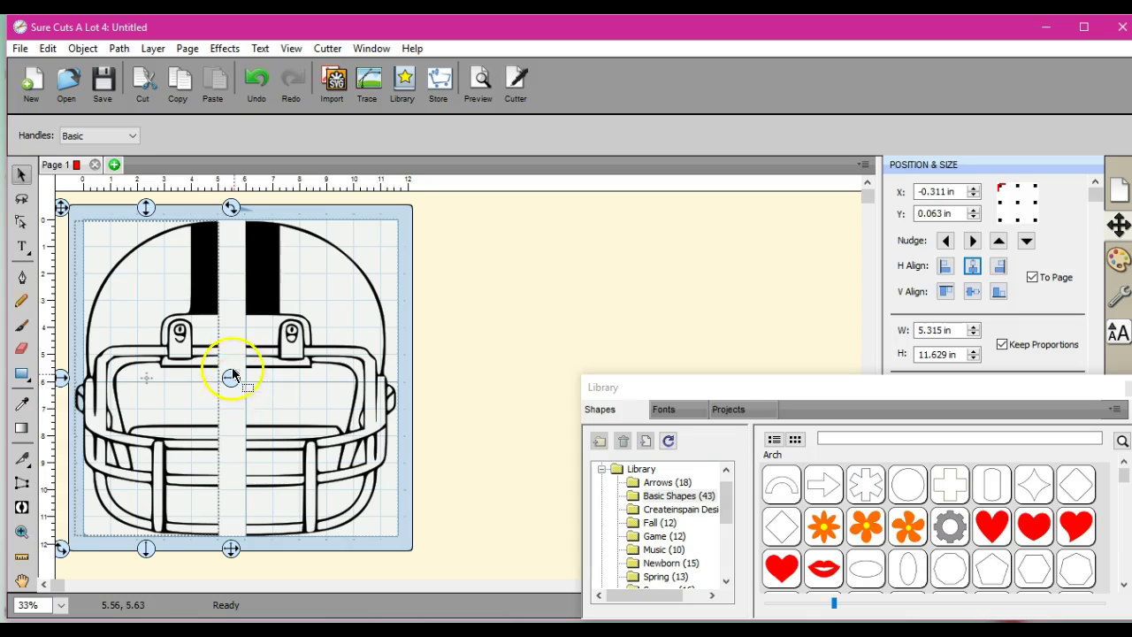
# Step: Delete the left helmet half and preview the remaining half's cut lines
pyautogui.rightClick(191, 332)
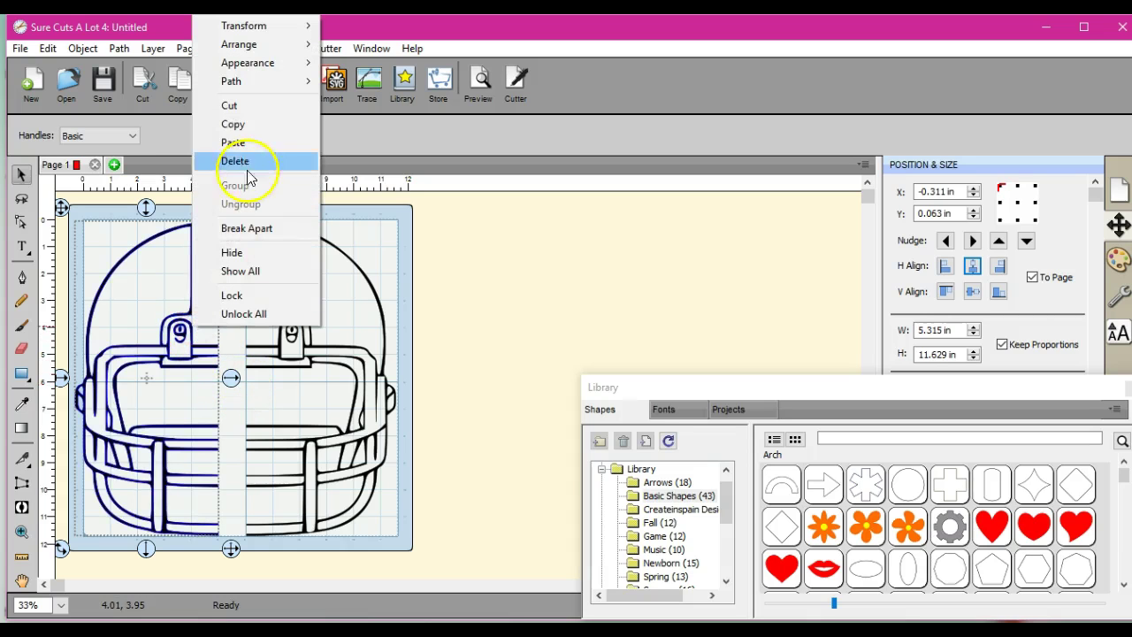
pyautogui.click(248, 162)
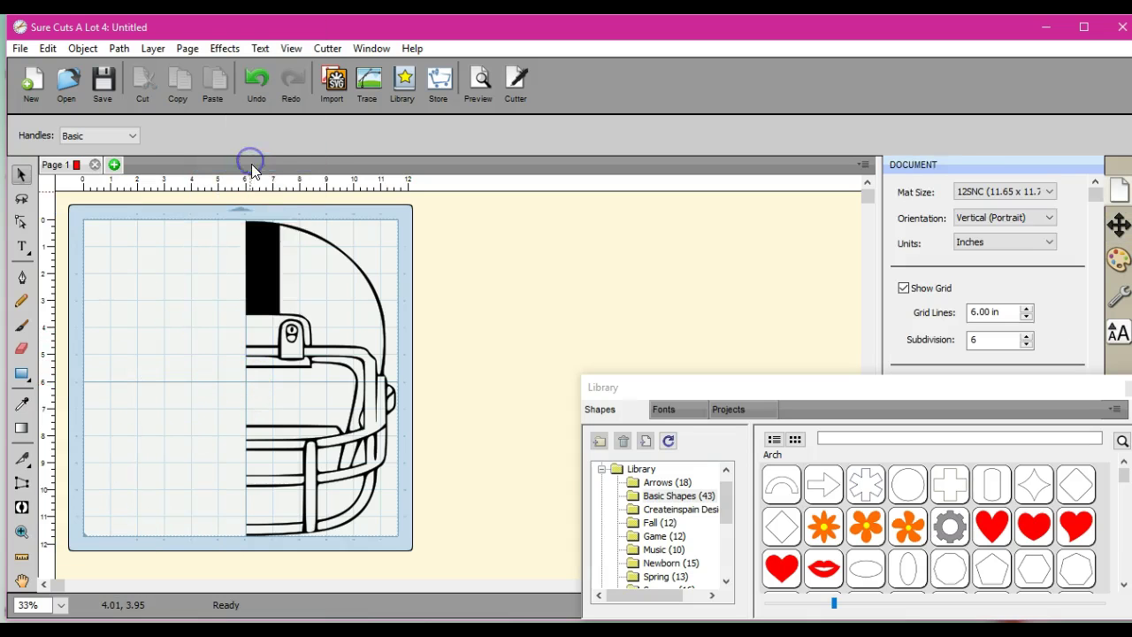
pyautogui.click(276, 252)
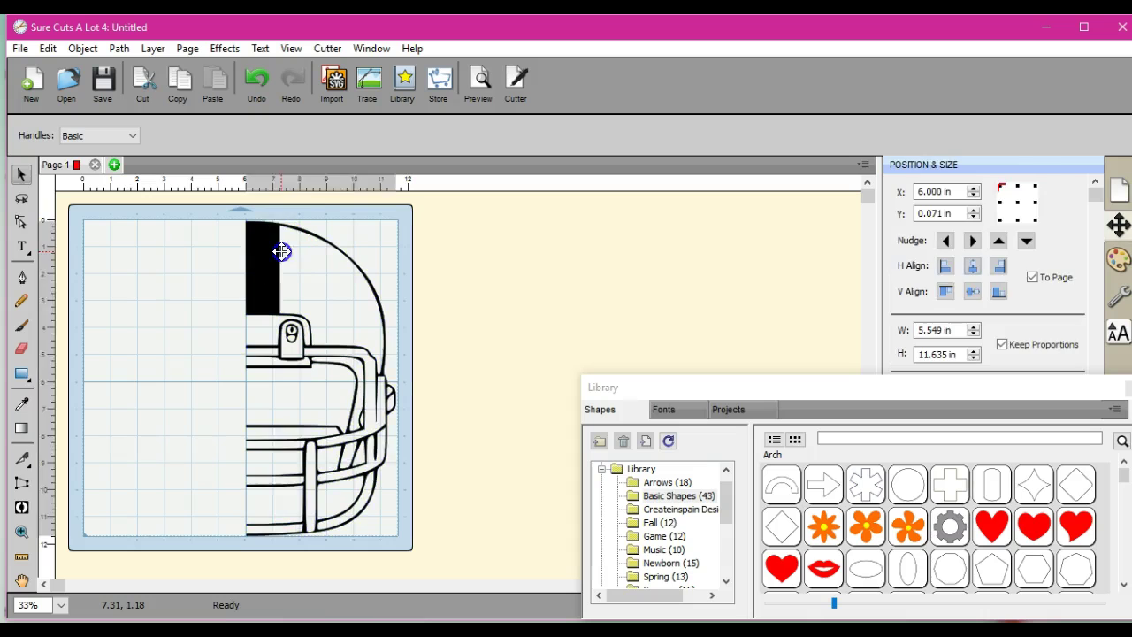
pyautogui.click(480, 89)
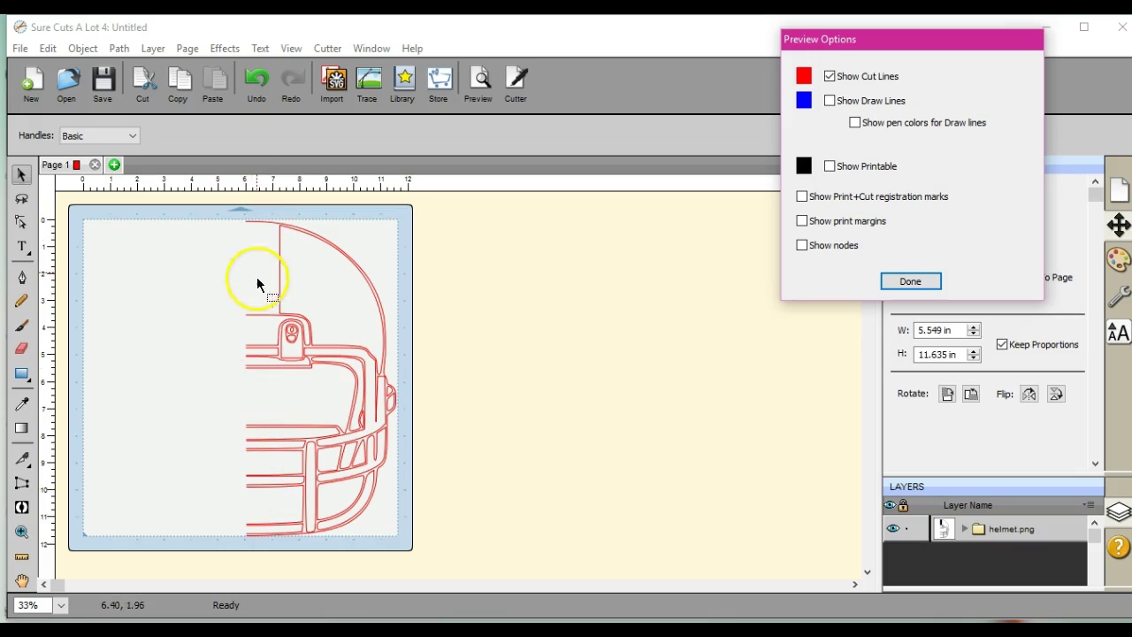
pyautogui.click(912, 281)
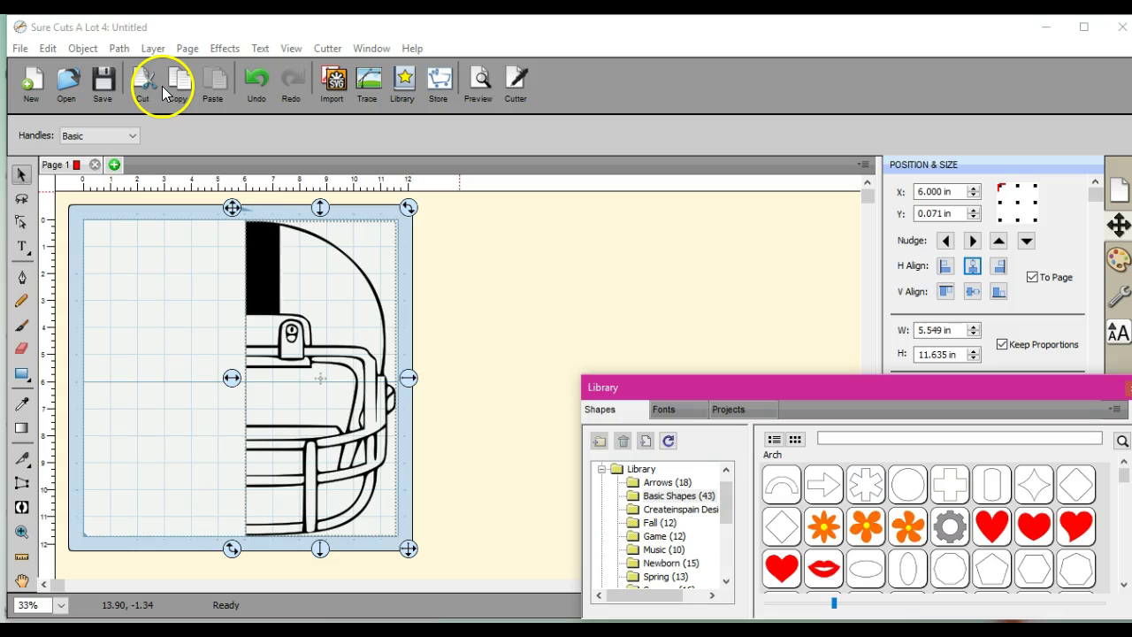
# Step: Close the right half's open path, nudge the ear-piece shape, and preview the cut lines again
pyautogui.click(119, 49)
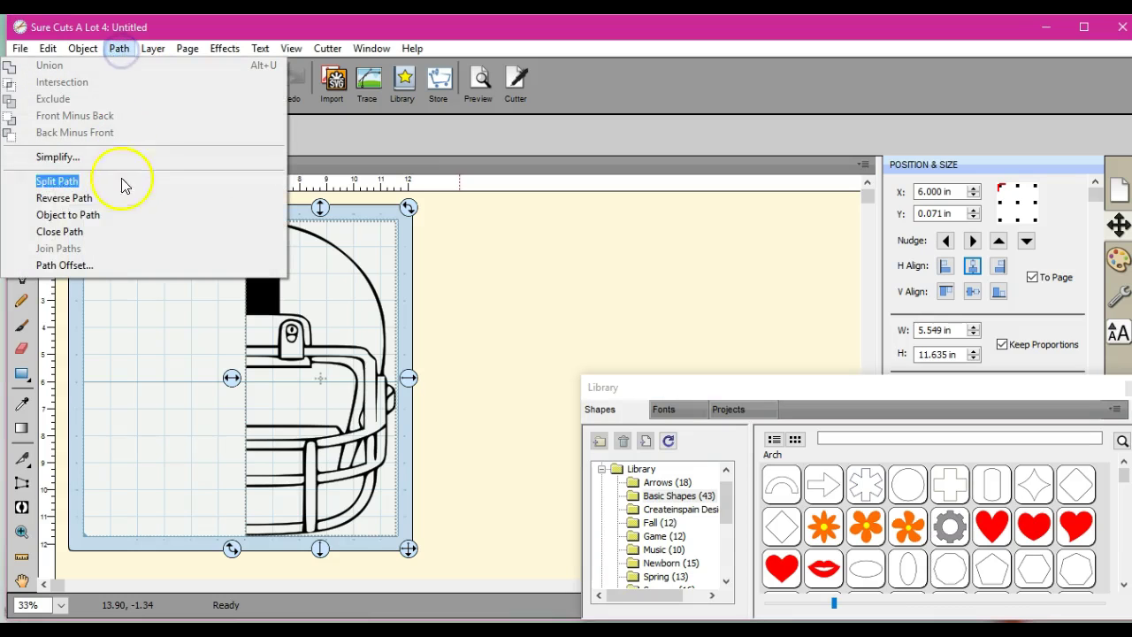
pyautogui.click(120, 231)
pyautogui.click(236, 492)
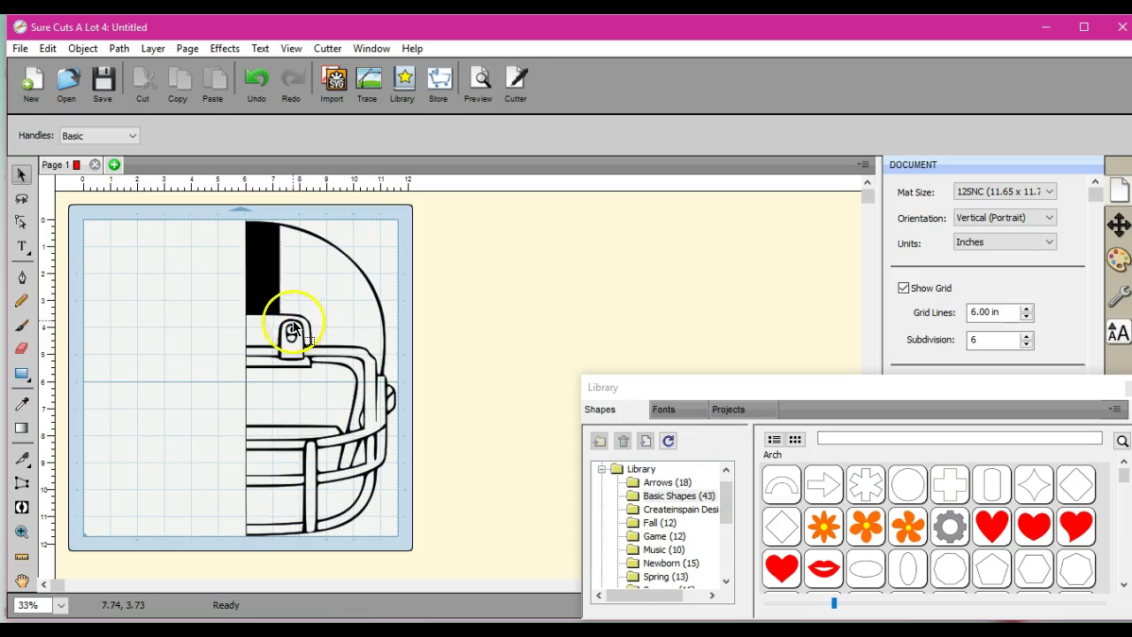
pyautogui.moveTo(277, 339); pyautogui.dragTo(269, 358)
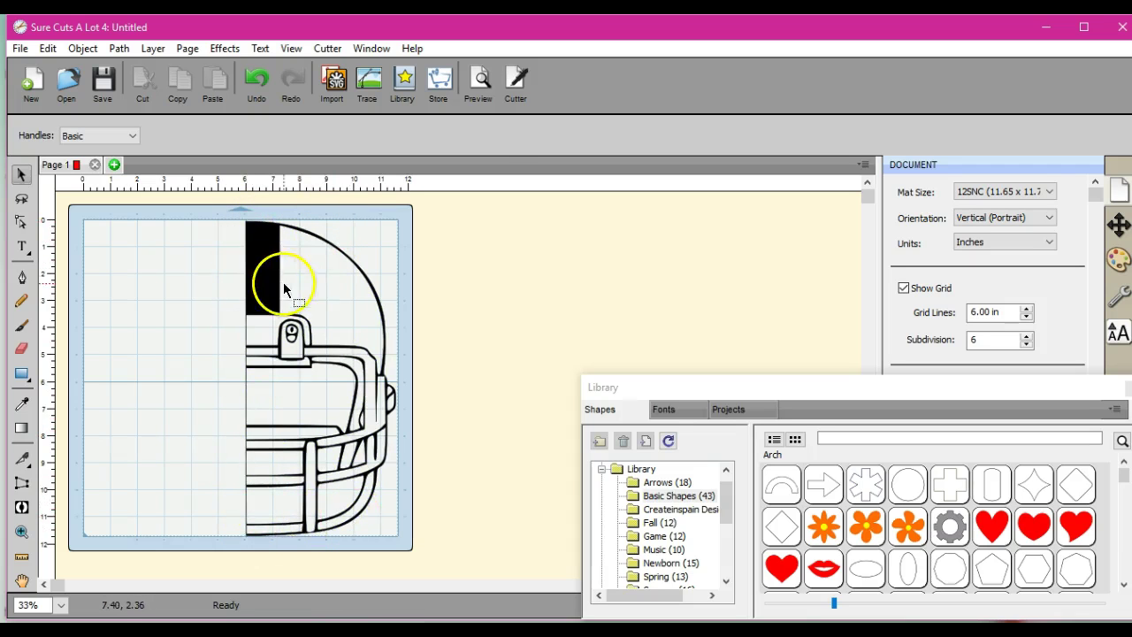
pyautogui.click(477, 84)
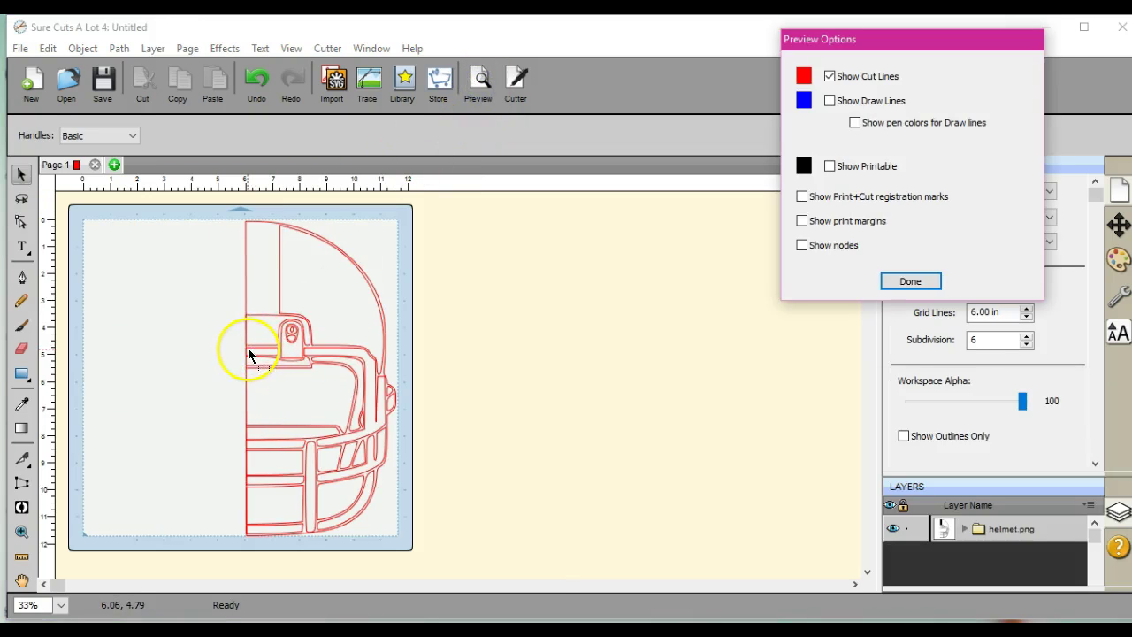
pyautogui.click(910, 279)
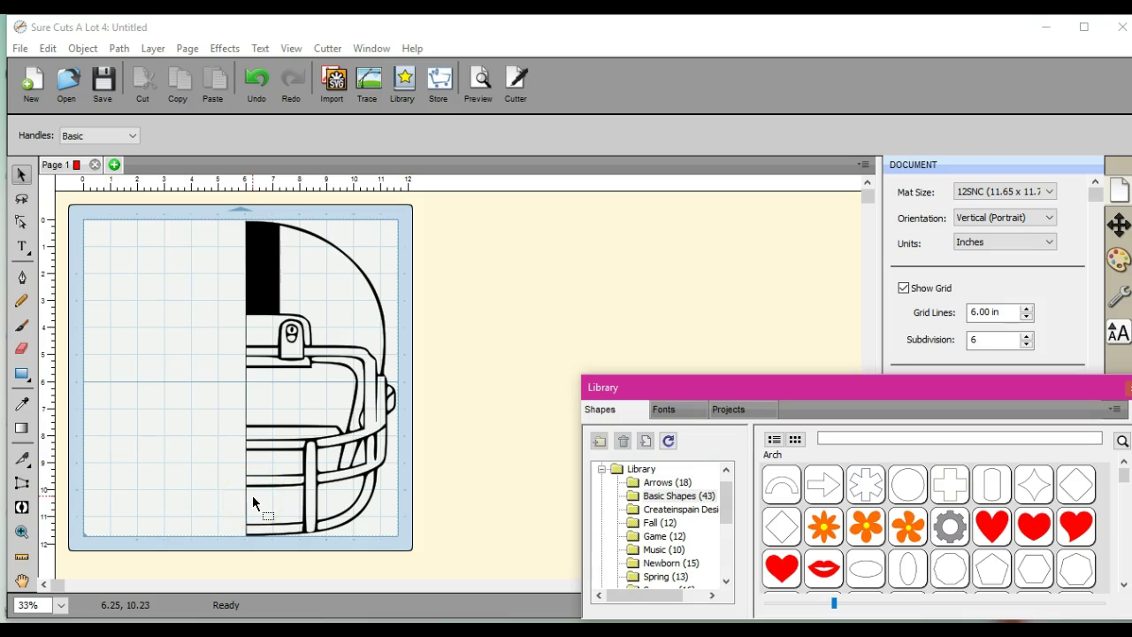
# Step: Erase the black stripe from the right helmet half with a 0.600 in square eraser
pyautogui.click(384, 475)
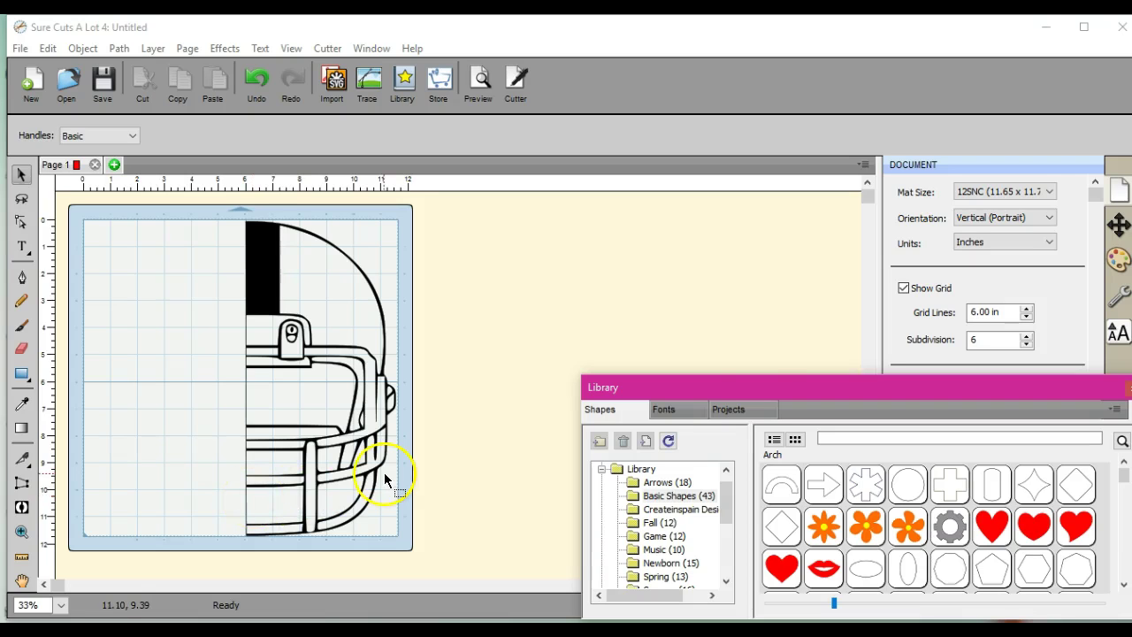
pyautogui.click(270, 226)
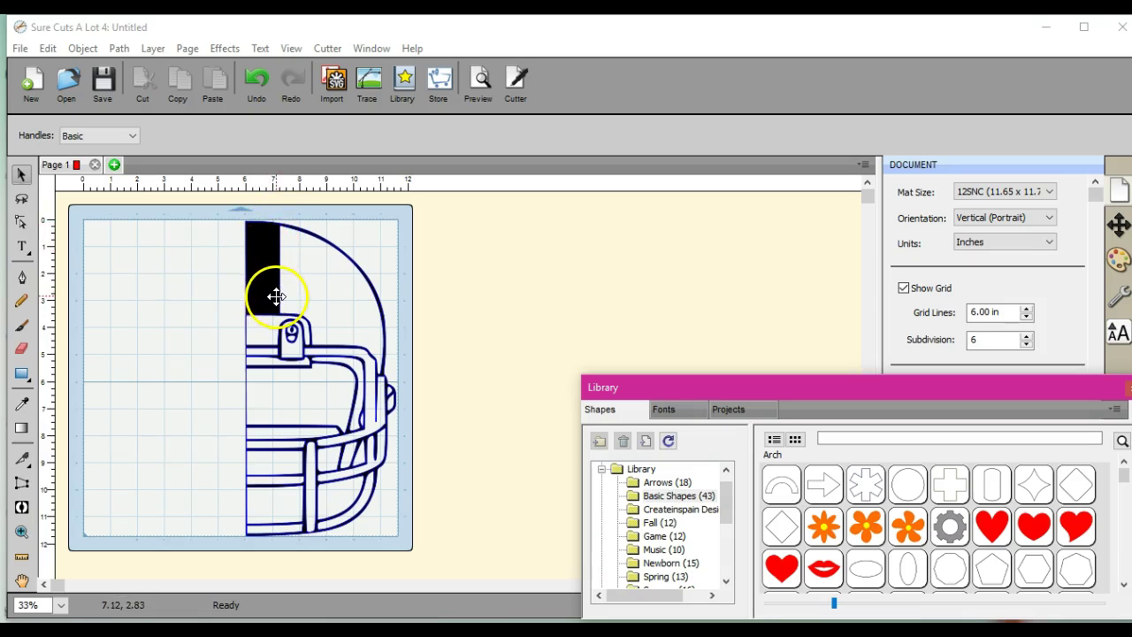
pyautogui.click(127, 324)
pyautogui.click(22, 348)
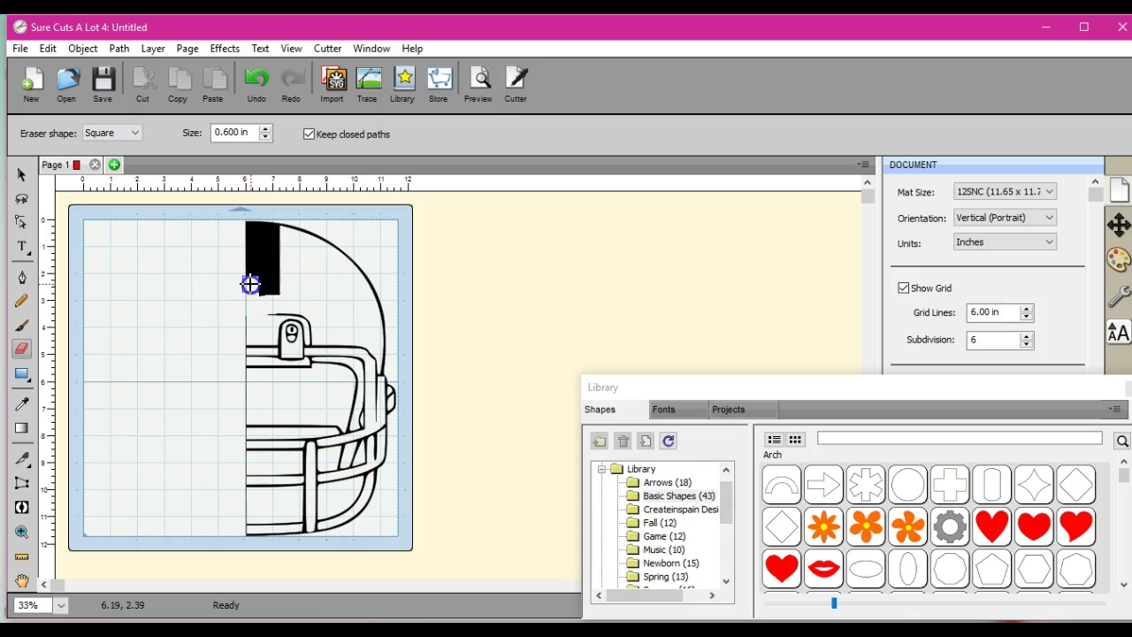
pyautogui.moveTo(250, 281); pyautogui.dragTo(247, 259)
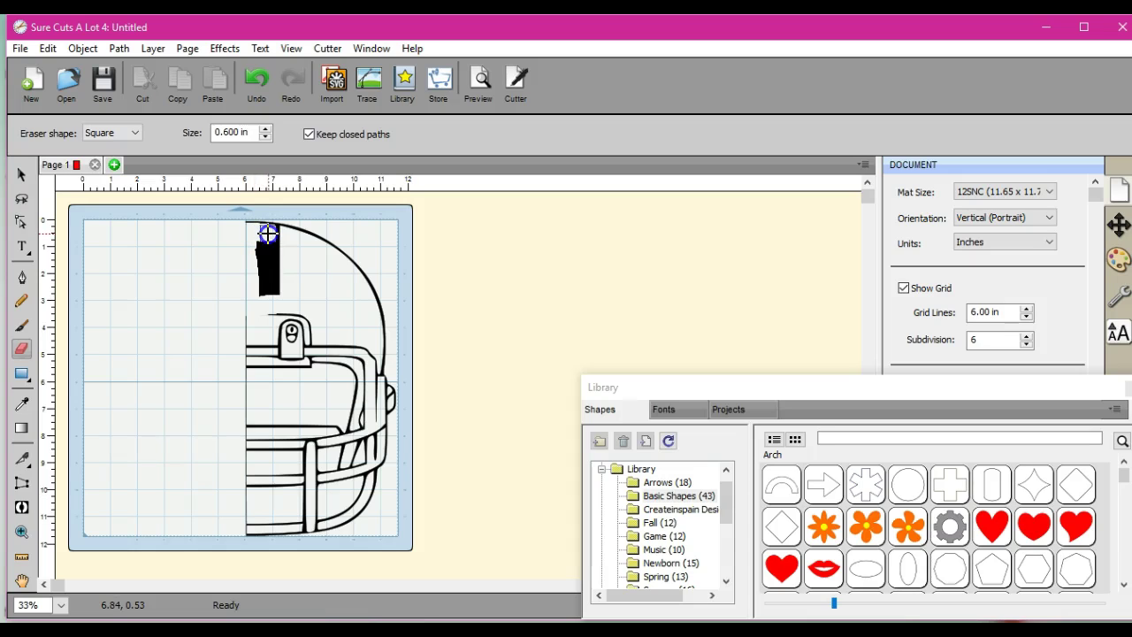
pyautogui.moveTo(270, 235)
pyautogui.mouseDown()
pyautogui.moveTo(278, 298)
pyautogui.moveTo(263, 298)
pyautogui.moveTo(255, 250)
pyautogui.moveTo(268, 237)
pyautogui.mouseUp()
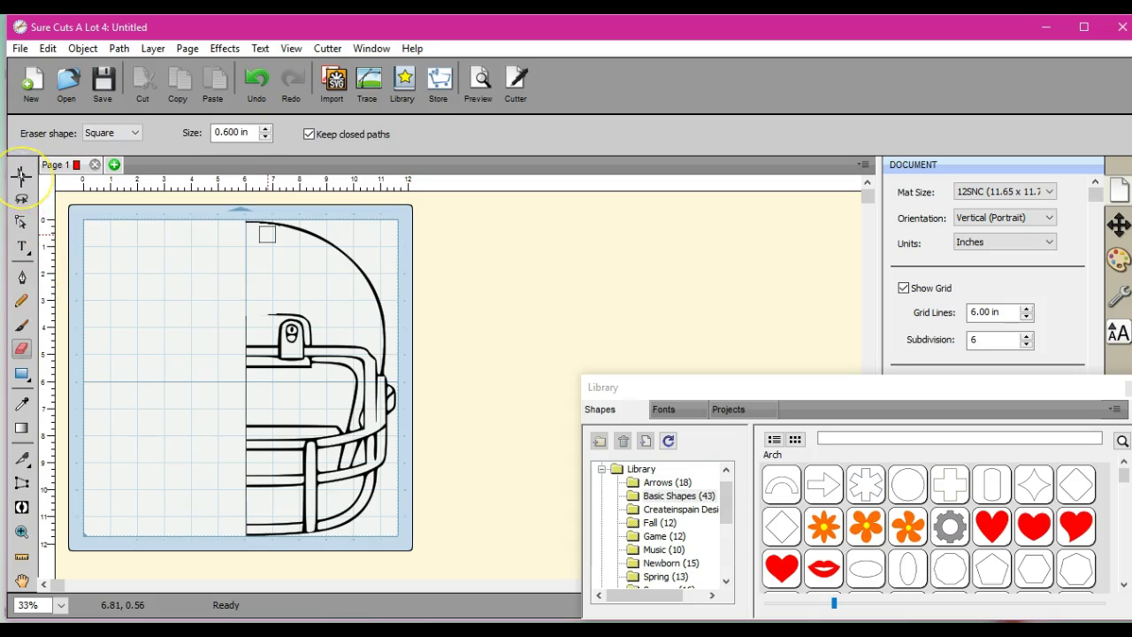
pyautogui.click(21, 176)
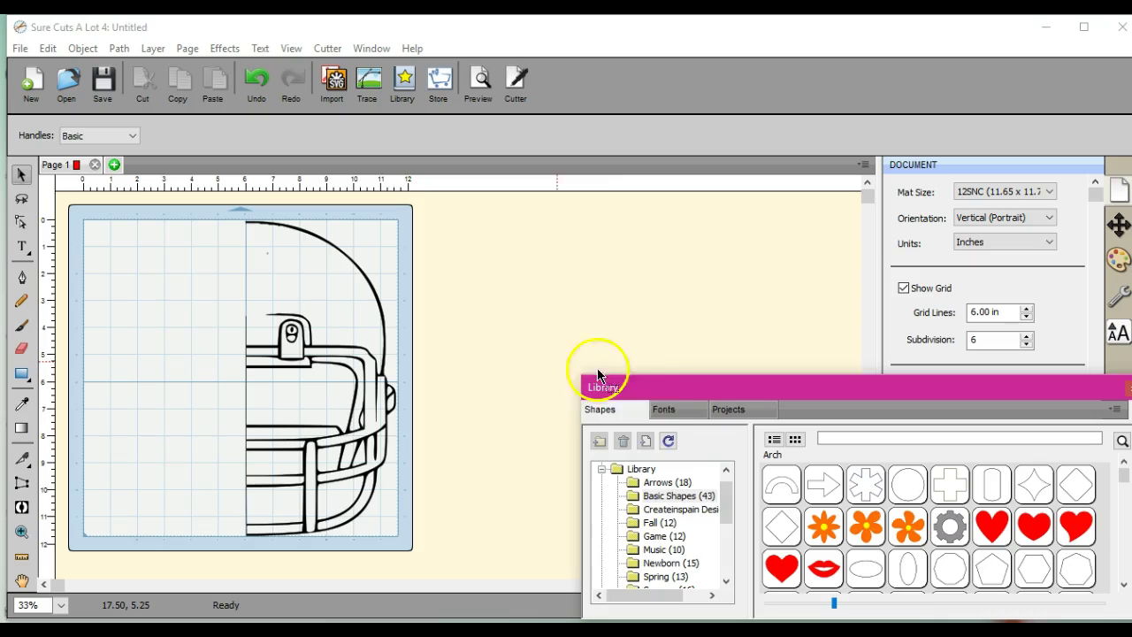
# Step: Drag Rectangle Horizontal from the Library onto the helmet half's cut edge
pyautogui.moveTo(666, 388); pyautogui.dragTo(640, 245)
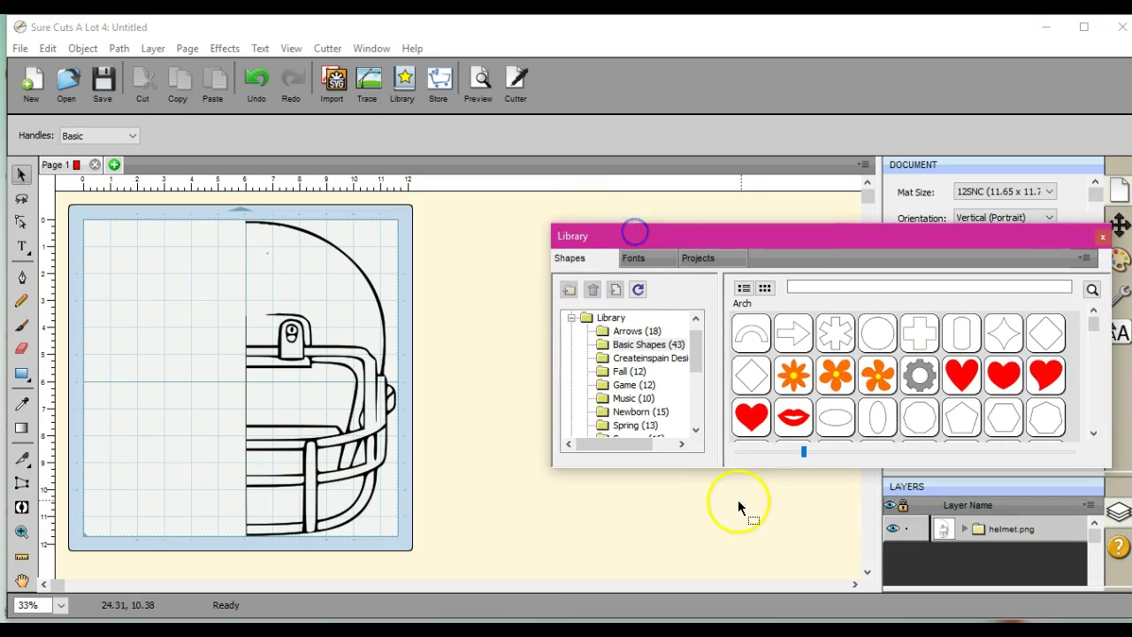
pyautogui.moveTo(743, 469); pyautogui.dragTo(766, 564)
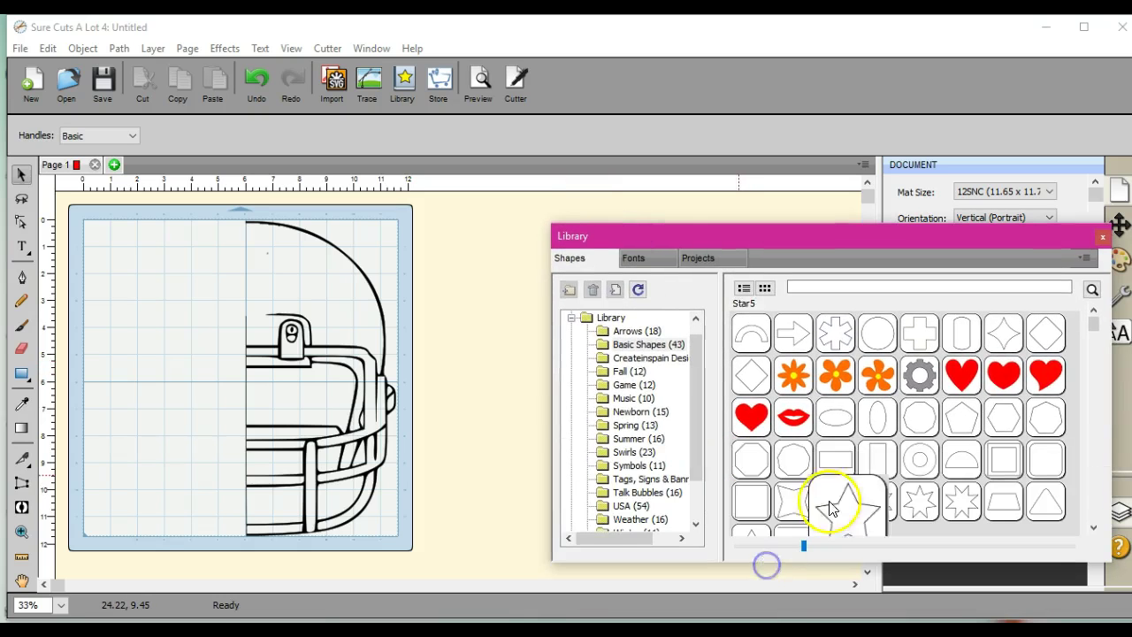
pyautogui.moveTo(752, 418); pyautogui.dragTo(182, 326)
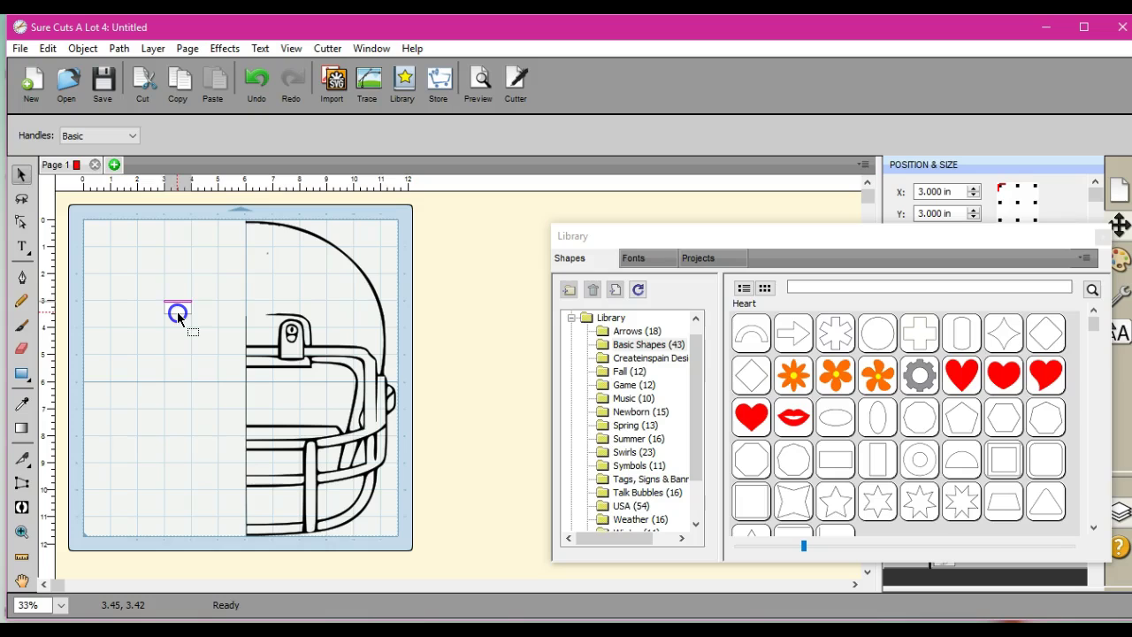
pyautogui.moveTo(178, 316)
pyautogui.mouseDown()
pyautogui.moveTo(173, 305)
pyautogui.moveTo(192, 298)
pyautogui.moveTo(238, 303)
pyautogui.mouseUp()
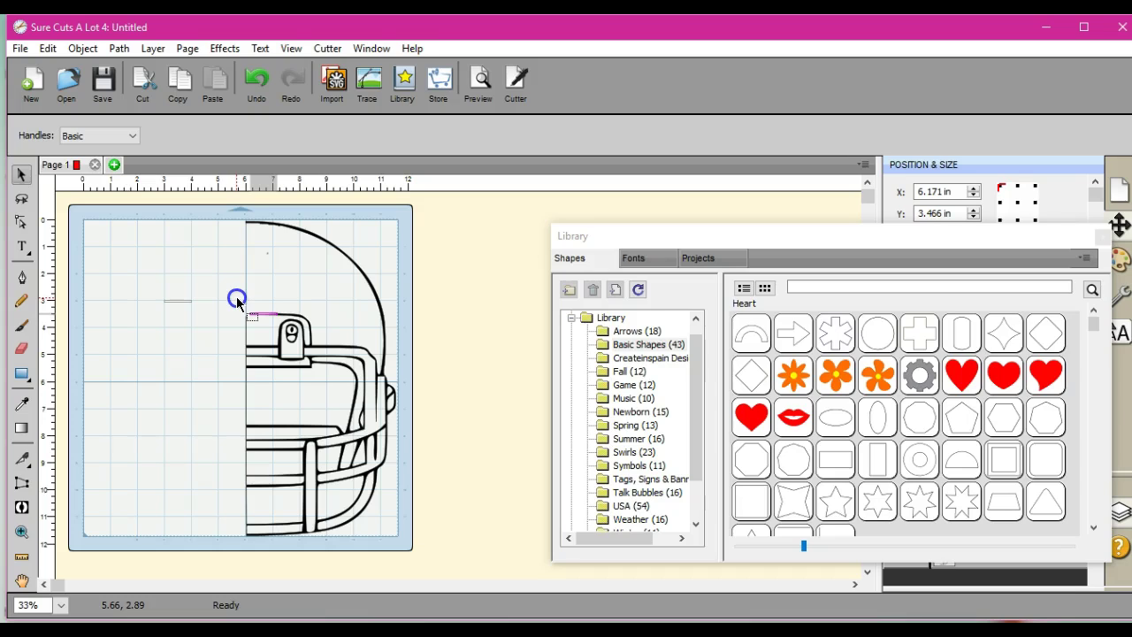
pyautogui.moveTo(238, 303); pyautogui.dragTo(235, 303)
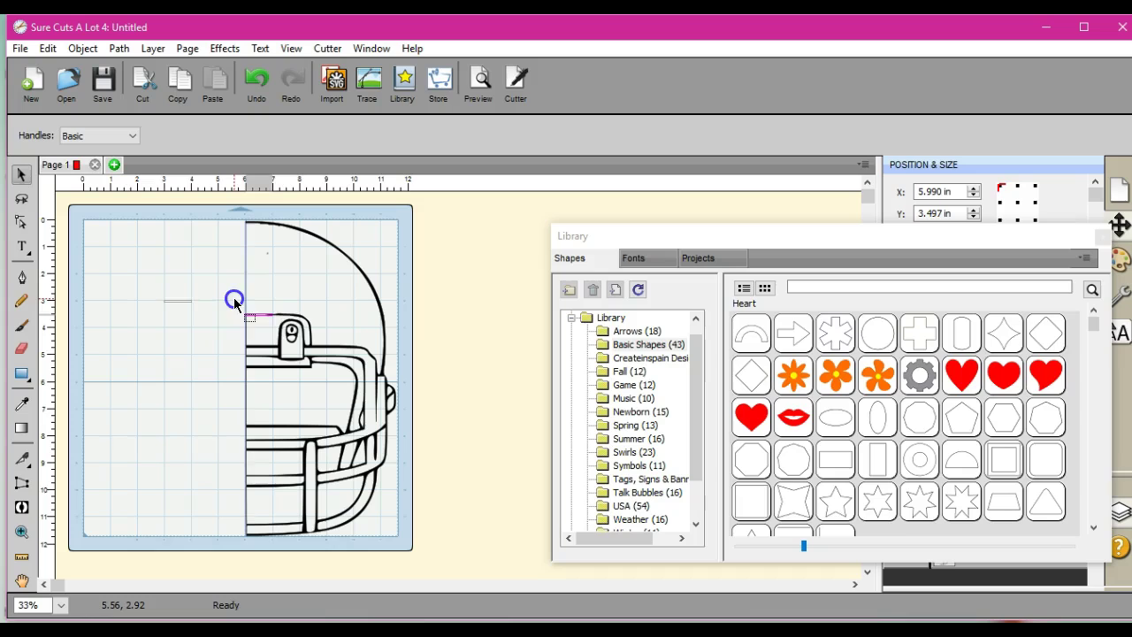
pyautogui.moveTo(235, 303); pyautogui.dragTo(289, 317)
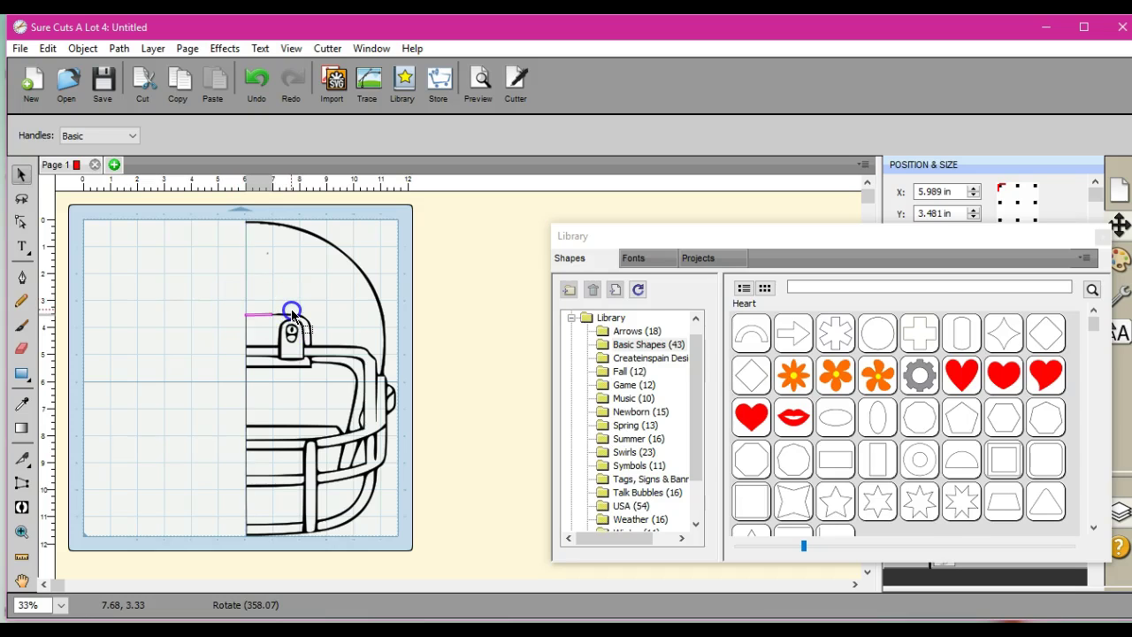
pyautogui.moveTo(292, 316); pyautogui.dragTo(293, 317)
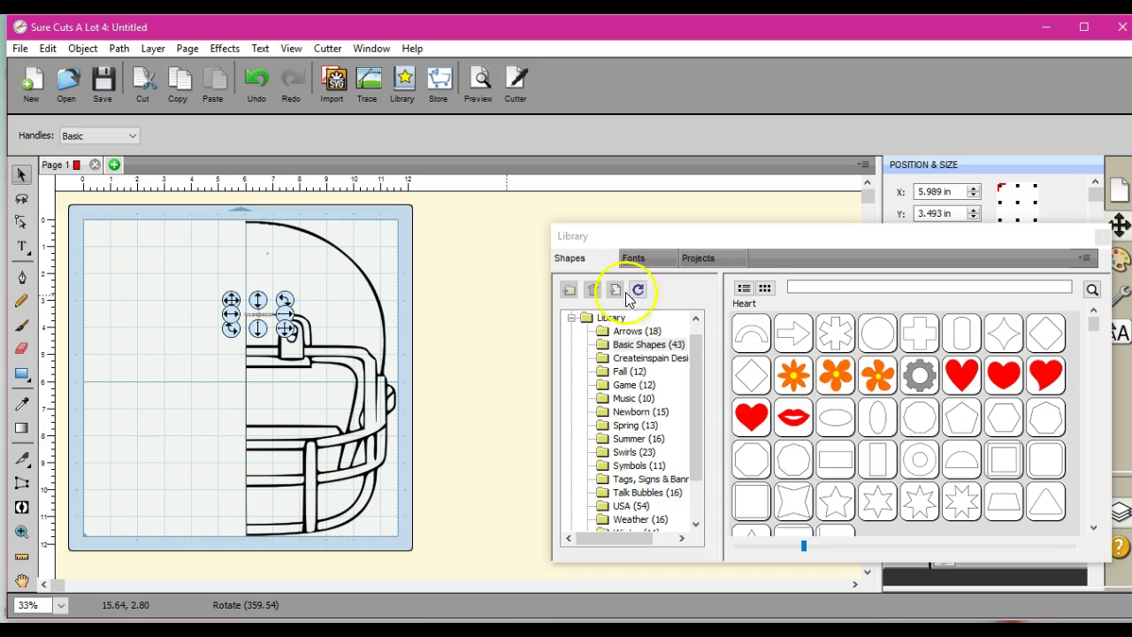
# Step: Turn off Keep Proportions and widen the rectangle to 1.500 in
pyautogui.moveTo(771, 239); pyautogui.dragTo(737, 602)
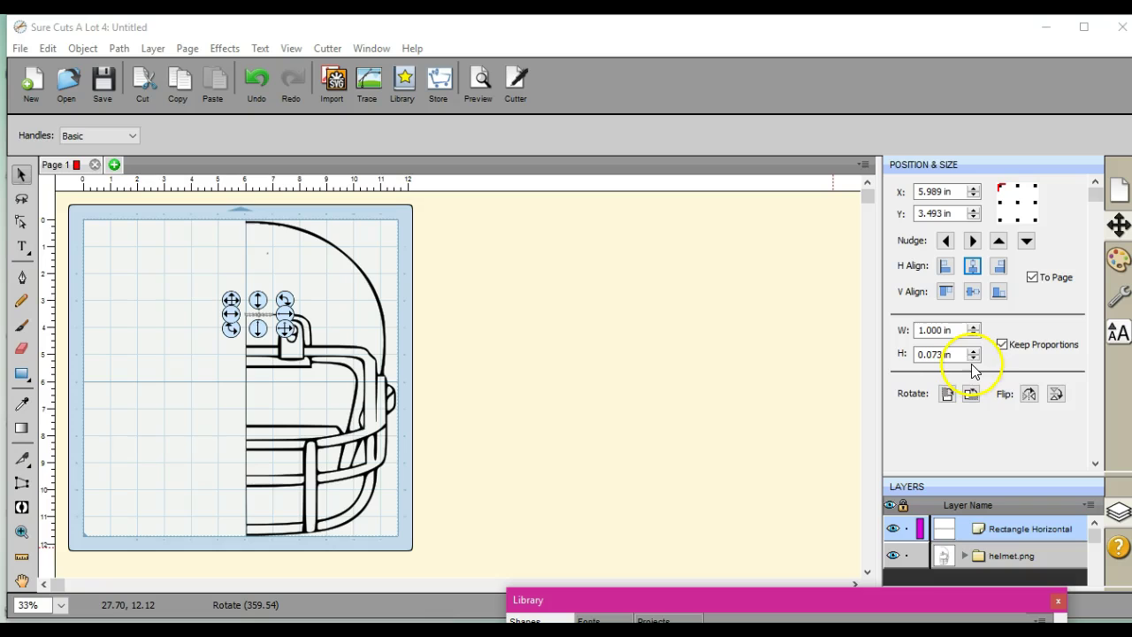
pyautogui.click(1002, 345)
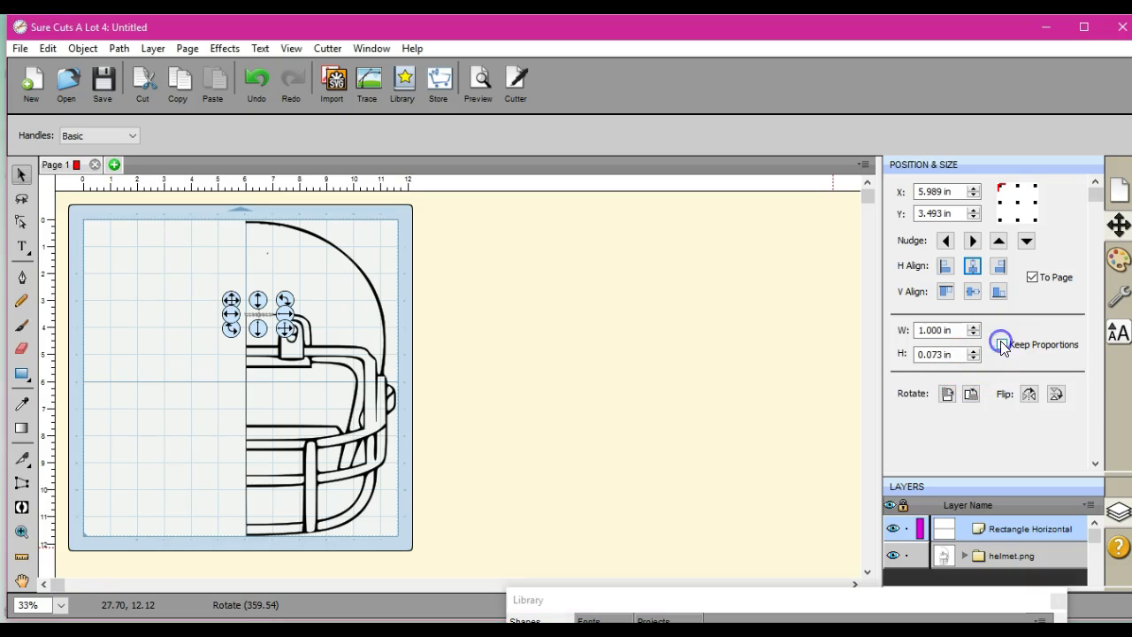
pyautogui.click(973, 326)
pyautogui.click(973, 326)
# Step: Union the rectangle and helmet half into one 5.560 × 11.631 in shape
pyautogui.click(479, 342)
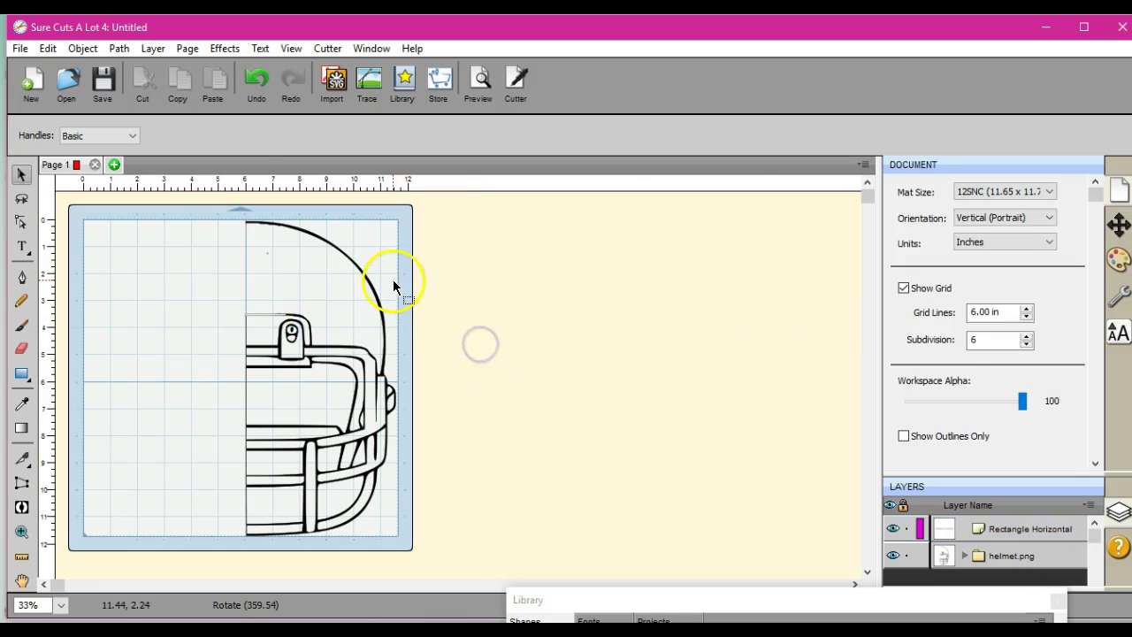
pyautogui.moveTo(202, 197); pyautogui.dragTo(460, 584)
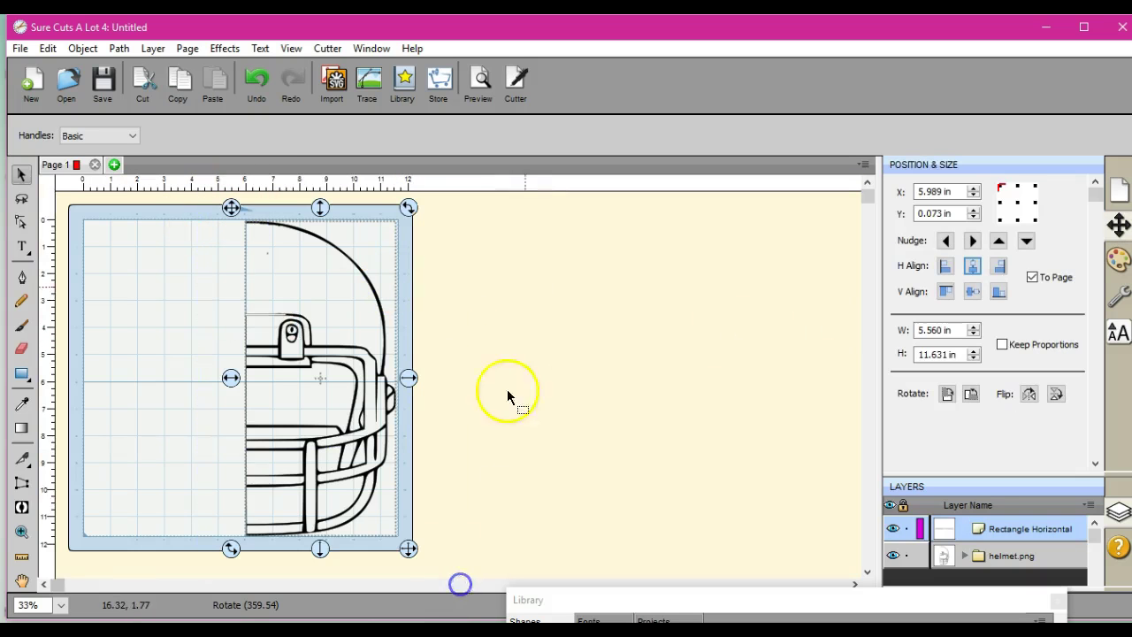
pyautogui.click(120, 49)
pyautogui.click(99, 68)
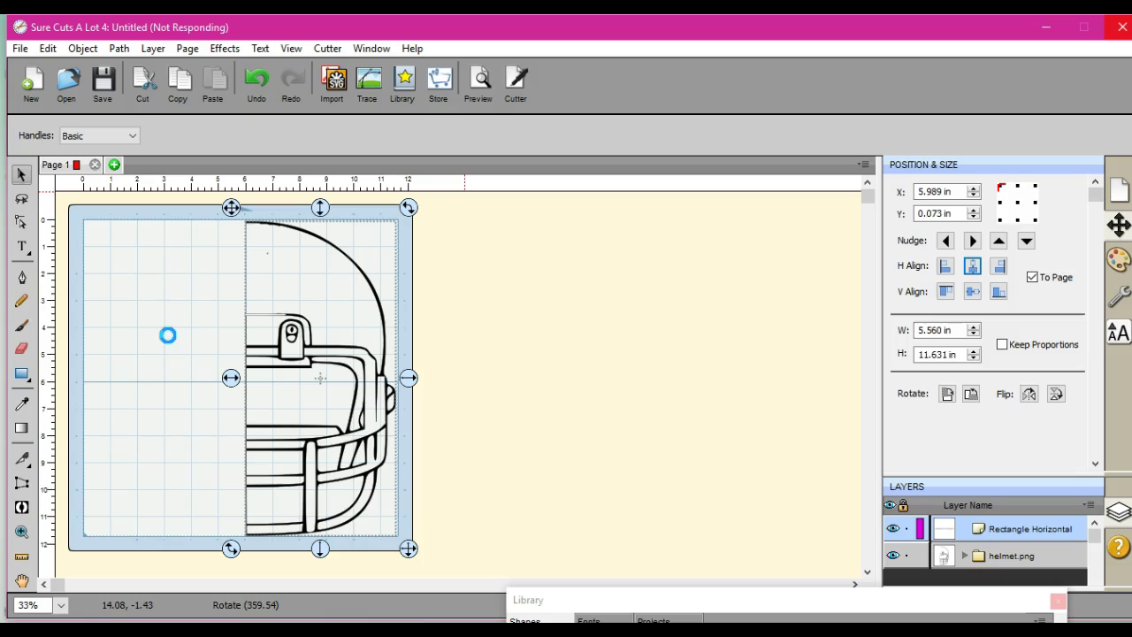
pyautogui.click(177, 448)
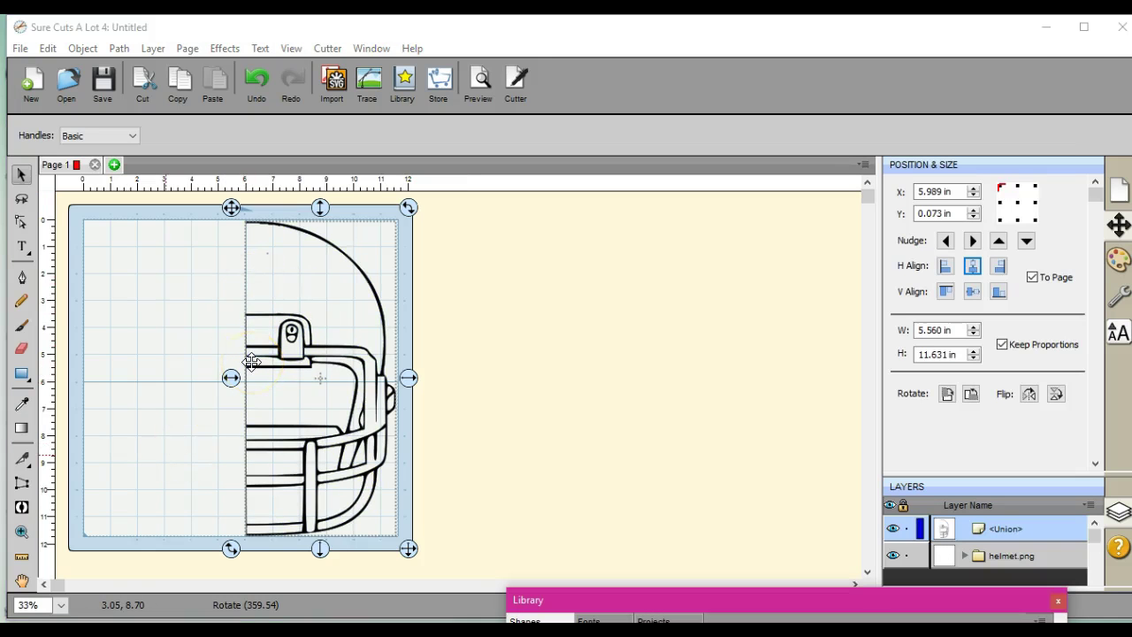
pyautogui.click(76, 601)
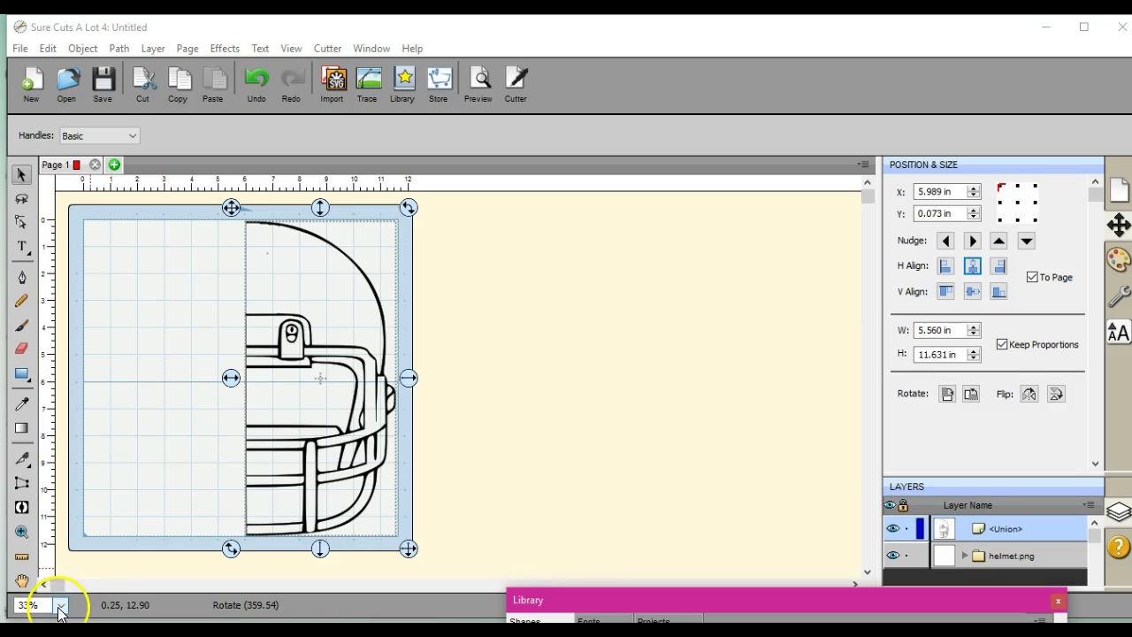
pyautogui.click(215, 531)
pyautogui.click(373, 417)
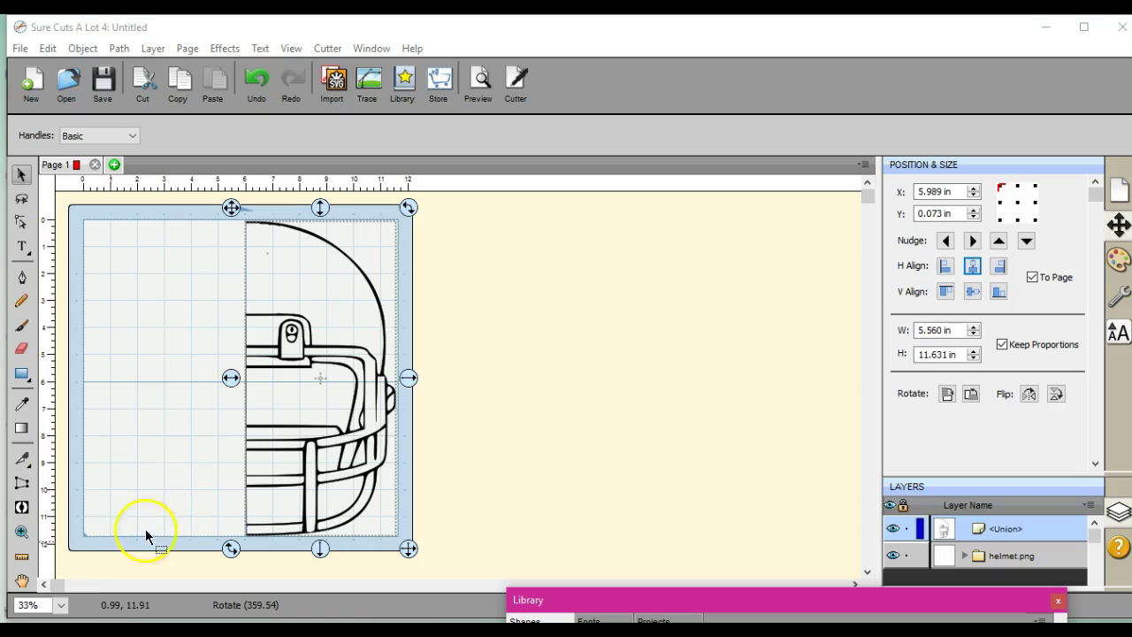
pyautogui.click(61, 606)
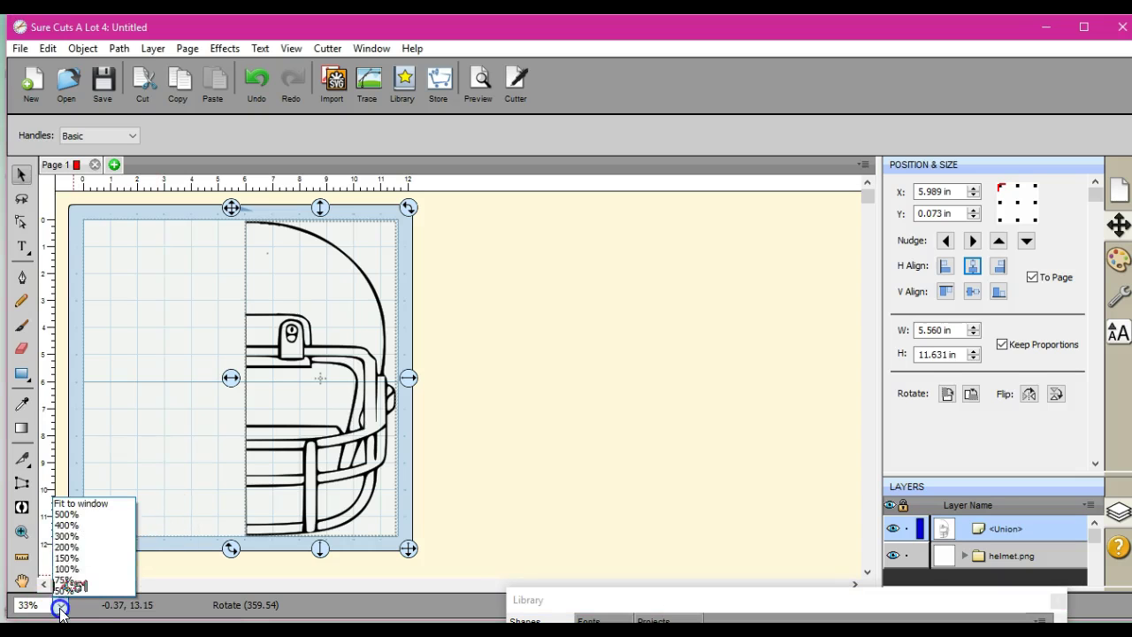
# Step: Zoom to 300% on the facemask spike and pull its tip node upward
pyautogui.click(93, 540)
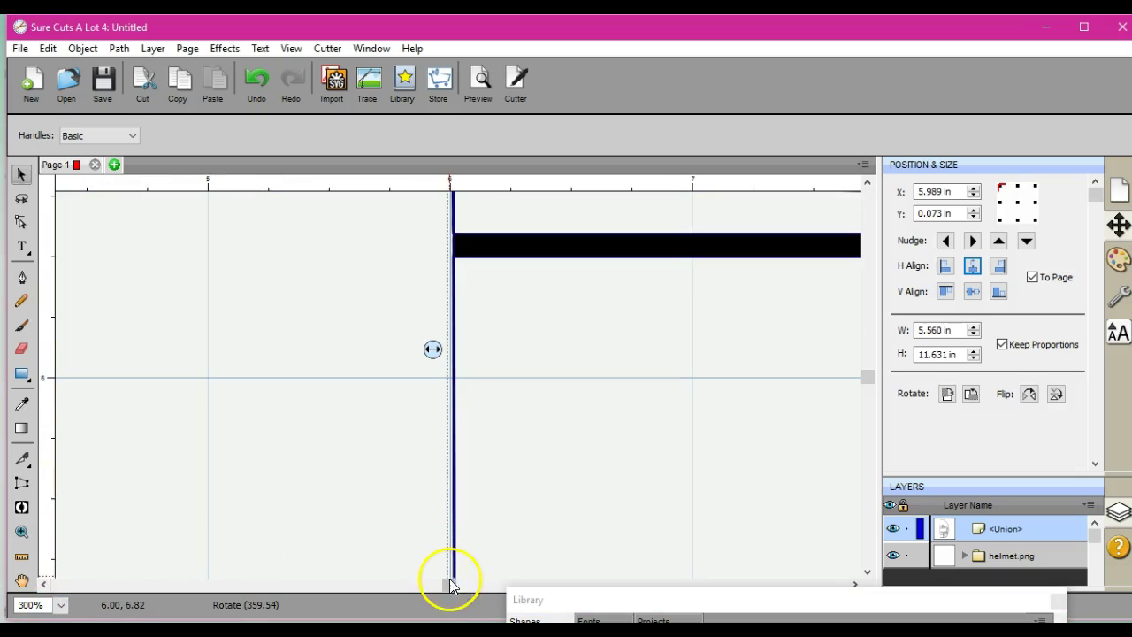
pyautogui.moveTo(452, 584); pyautogui.dragTo(720, 584)
pyautogui.hscroll(-10, 819, 537)
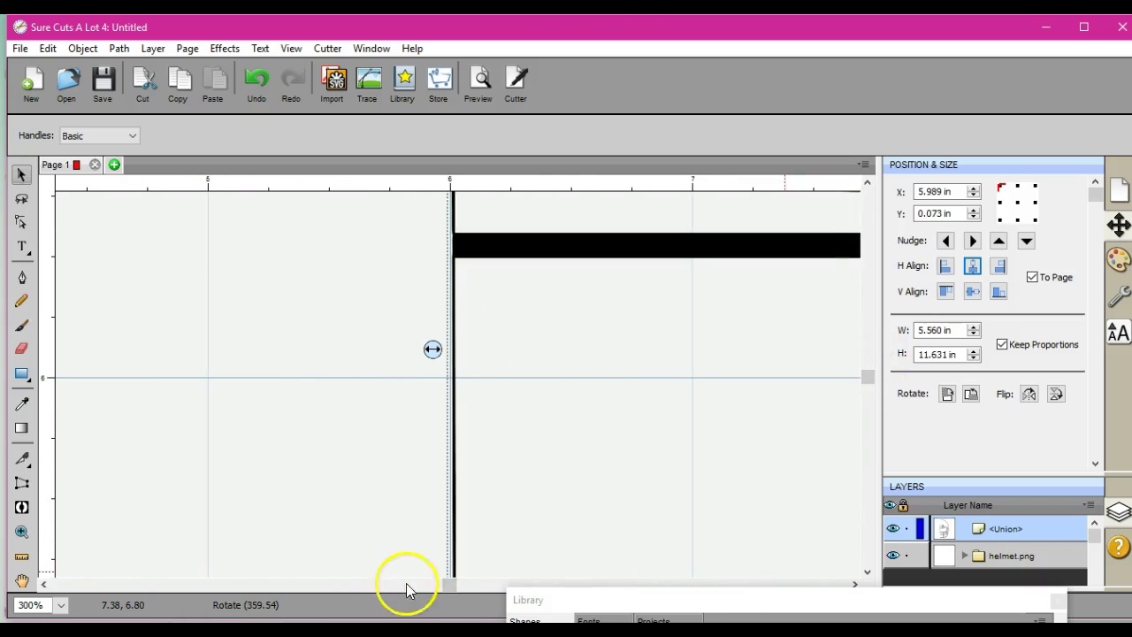
pyautogui.moveTo(450, 585); pyautogui.dragTo(766, 587)
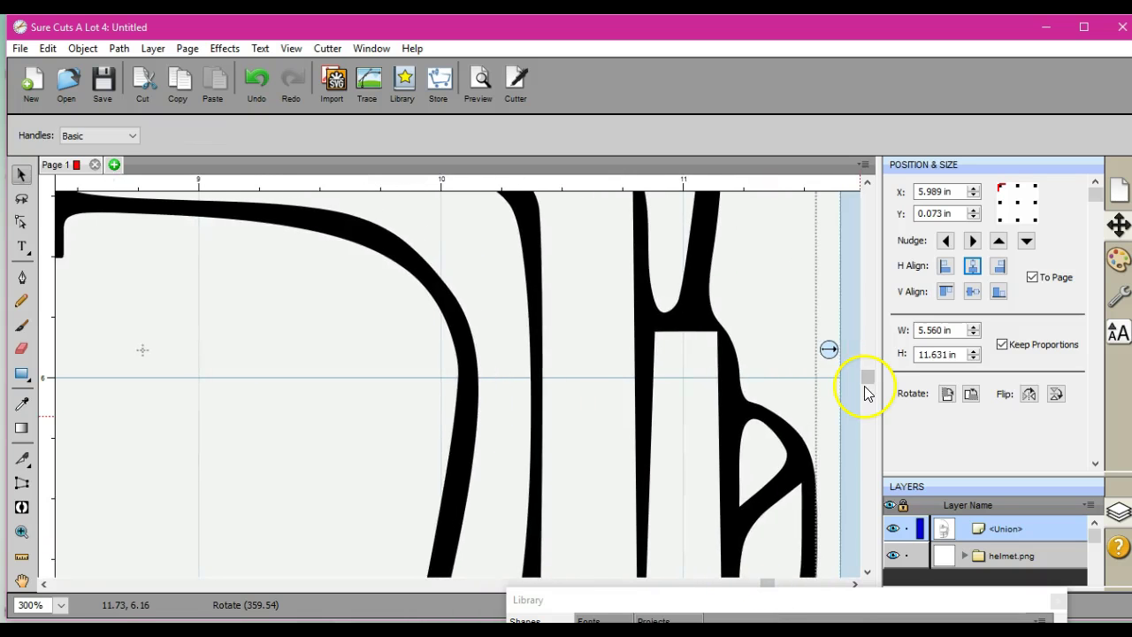
pyautogui.moveTo(866, 380); pyautogui.dragTo(869, 402)
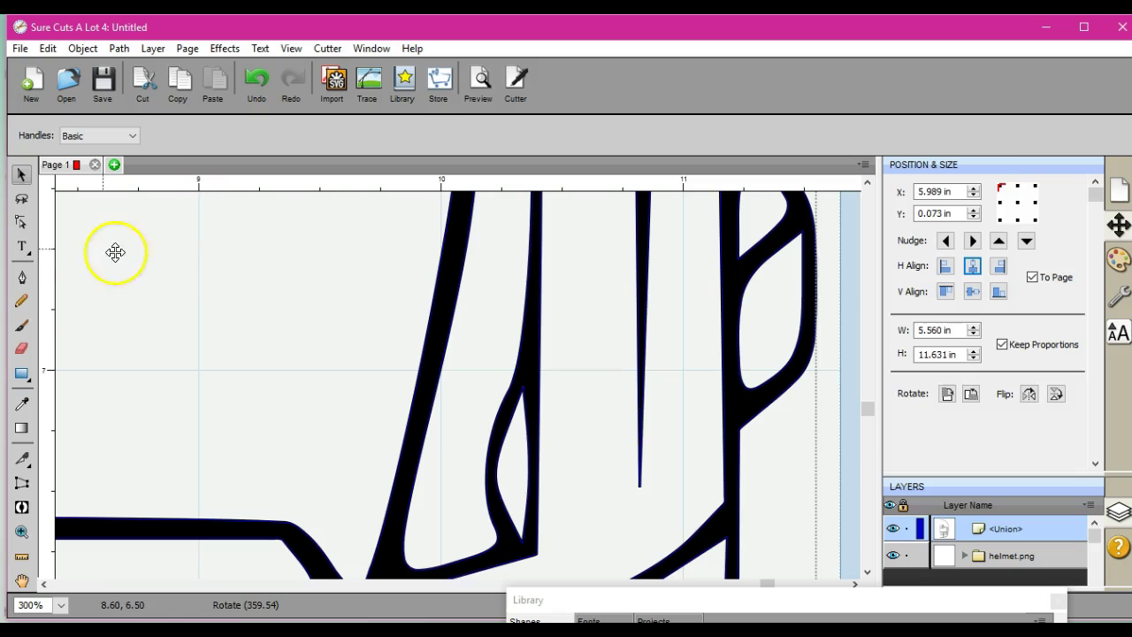
pyautogui.click(21, 222)
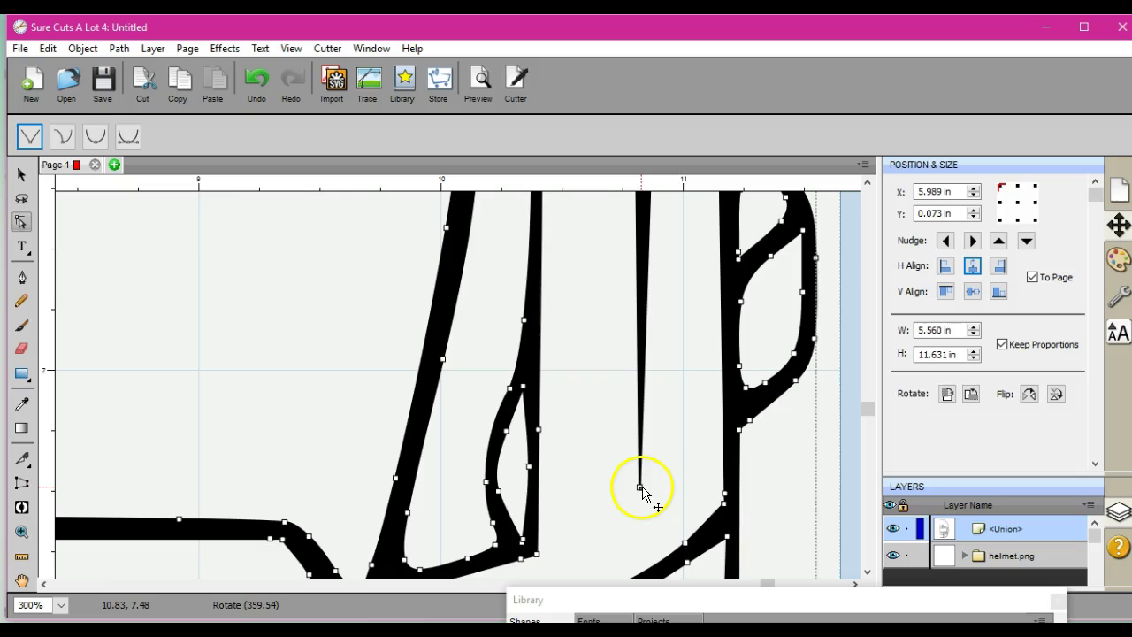
pyautogui.moveTo(643, 493); pyautogui.dragTo(641, 438)
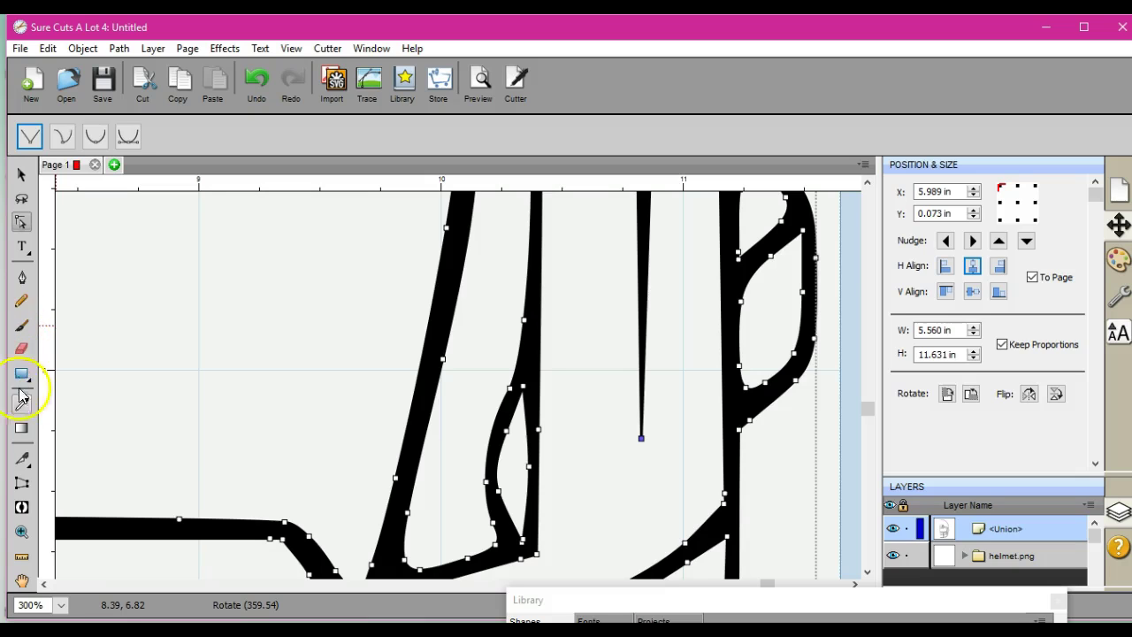
pyautogui.click(21, 458)
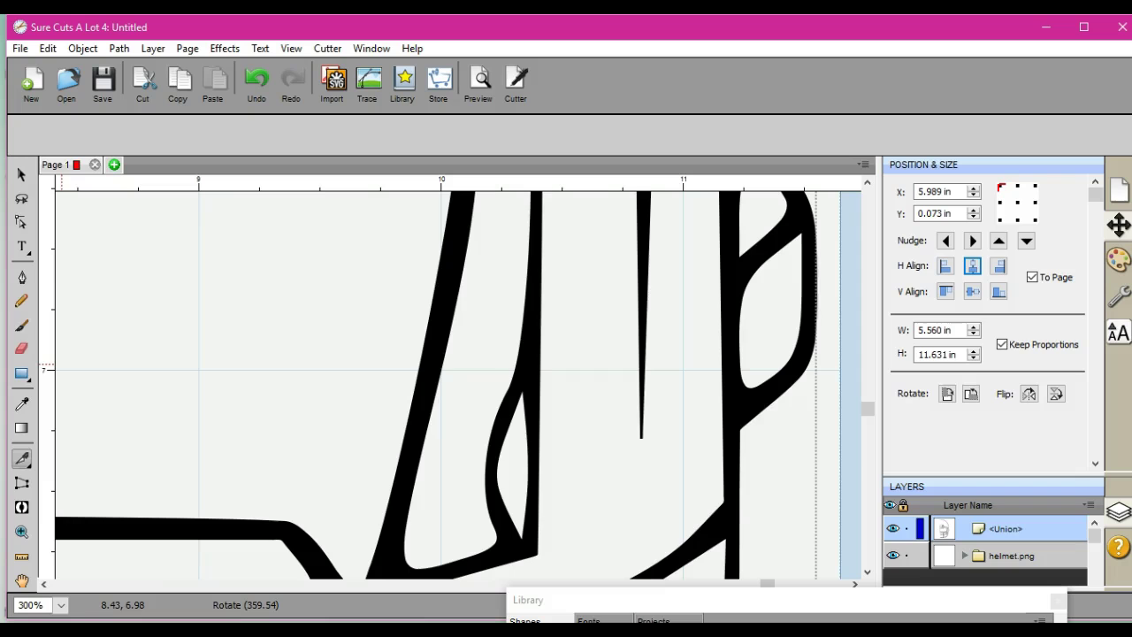
# Step: Add a new node partway down the thin spike with the Pen tool, undoing an accidental removal
pyautogui.click(22, 277)
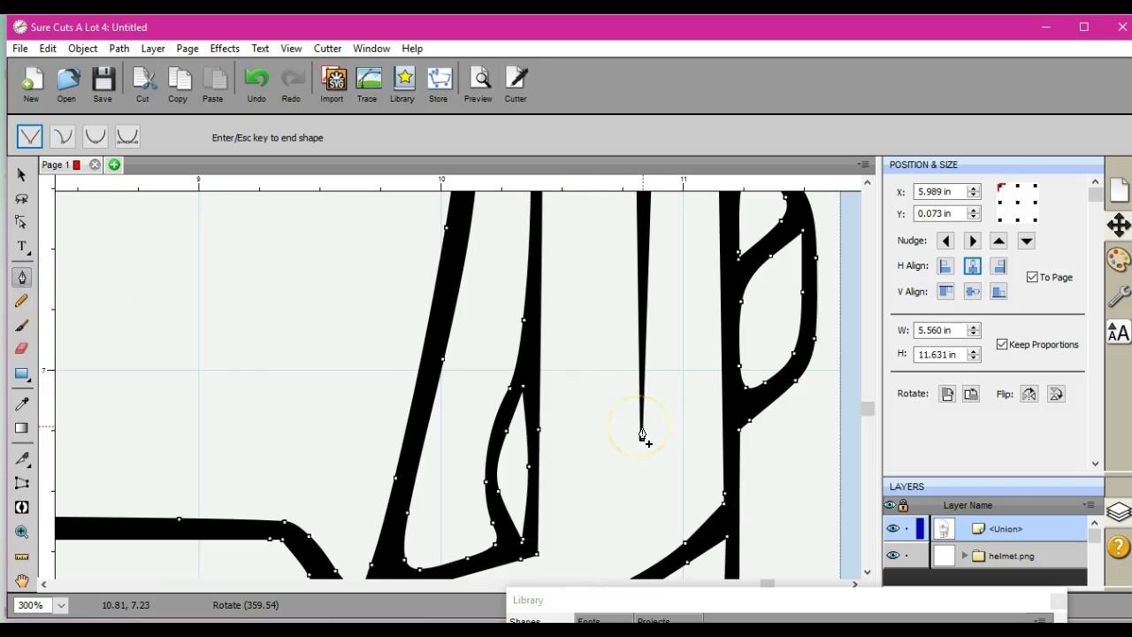
pyautogui.click(643, 434)
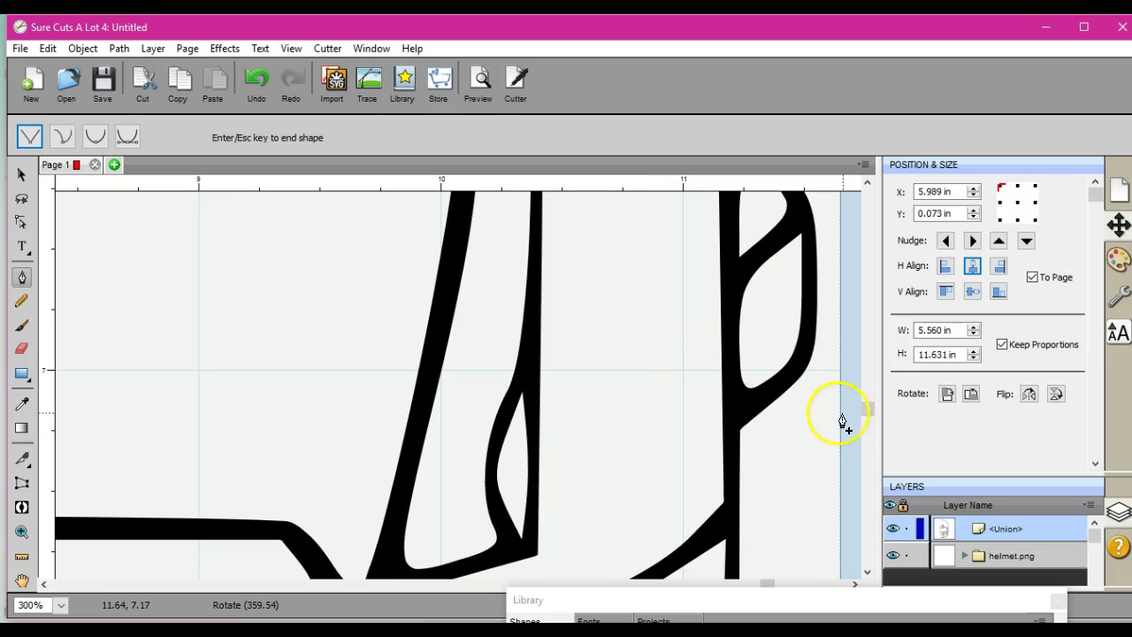
pyautogui.moveTo(874, 408); pyautogui.dragTo(872, 386)
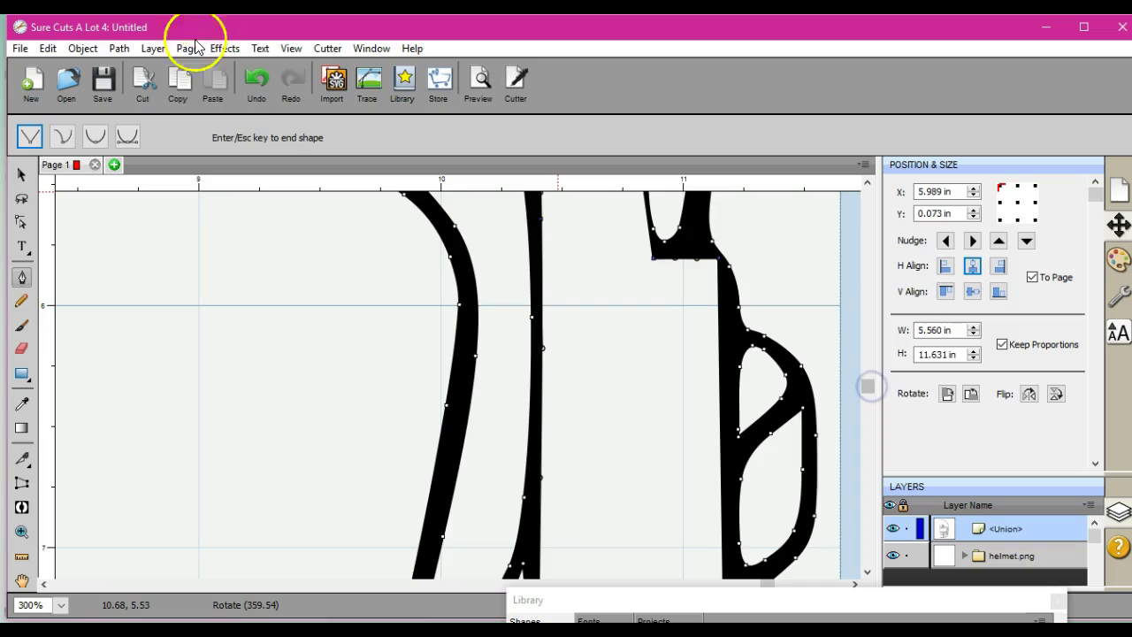
pyautogui.click(257, 85)
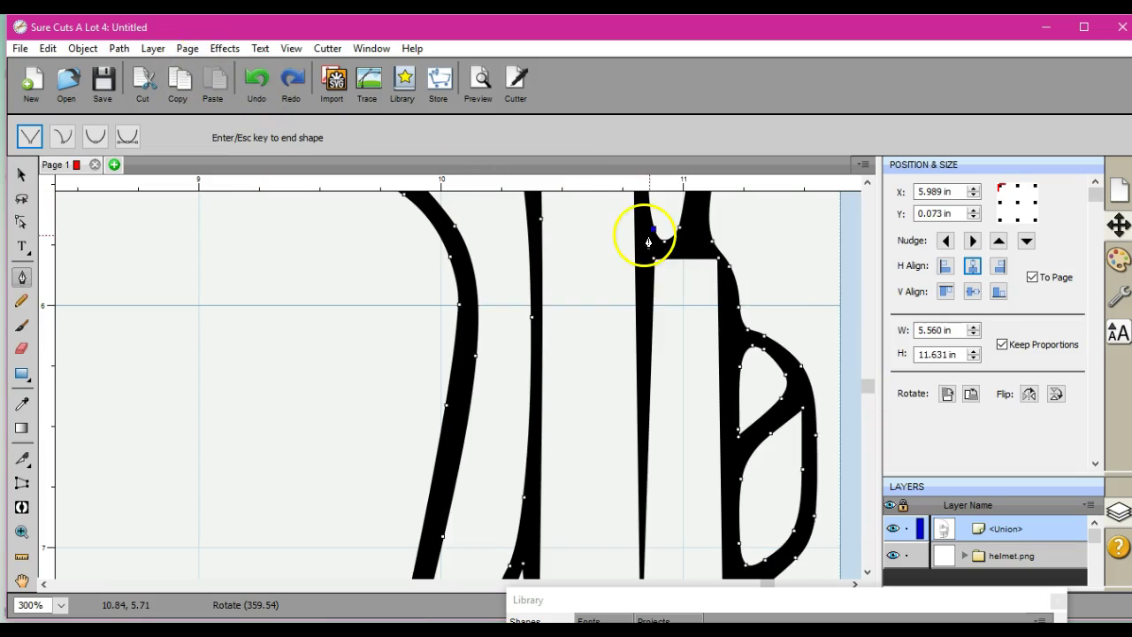
pyautogui.moveTo(873, 383)
pyautogui.mouseDown()
pyautogui.moveTo(872, 371)
pyautogui.moveTo(872, 397)
pyautogui.mouseUp()
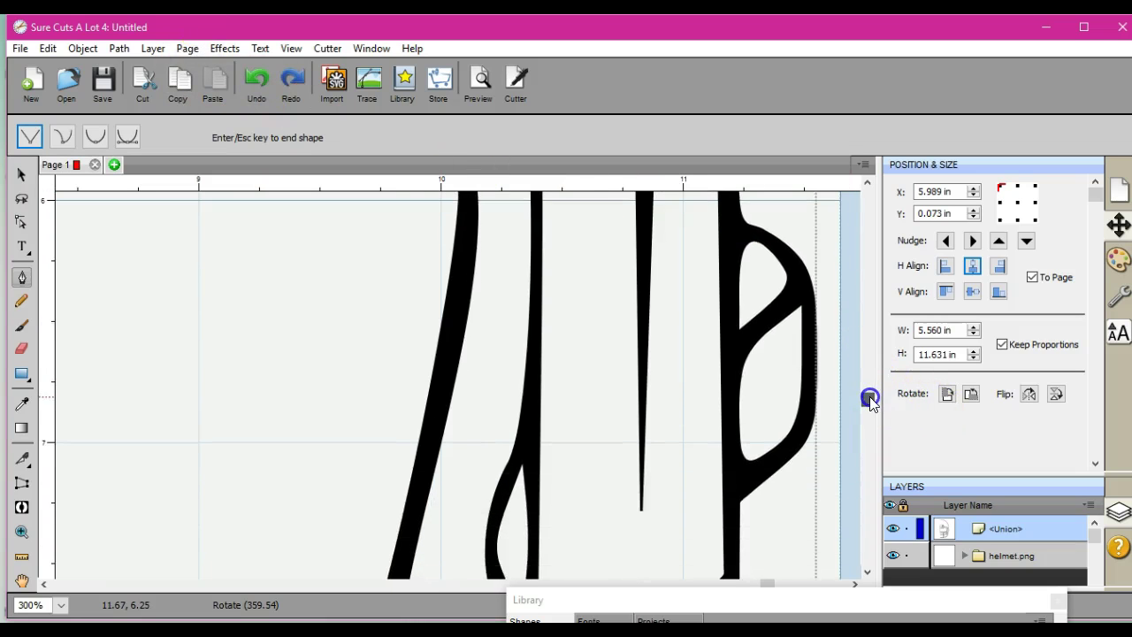
pyautogui.click(646, 370)
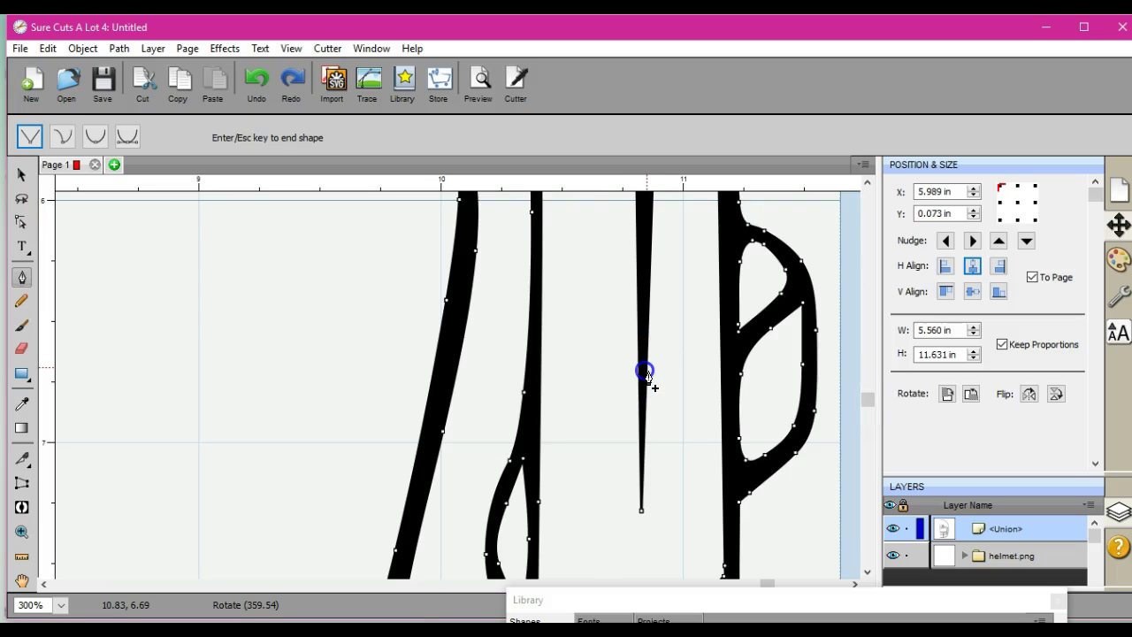
pyautogui.click(647, 368)
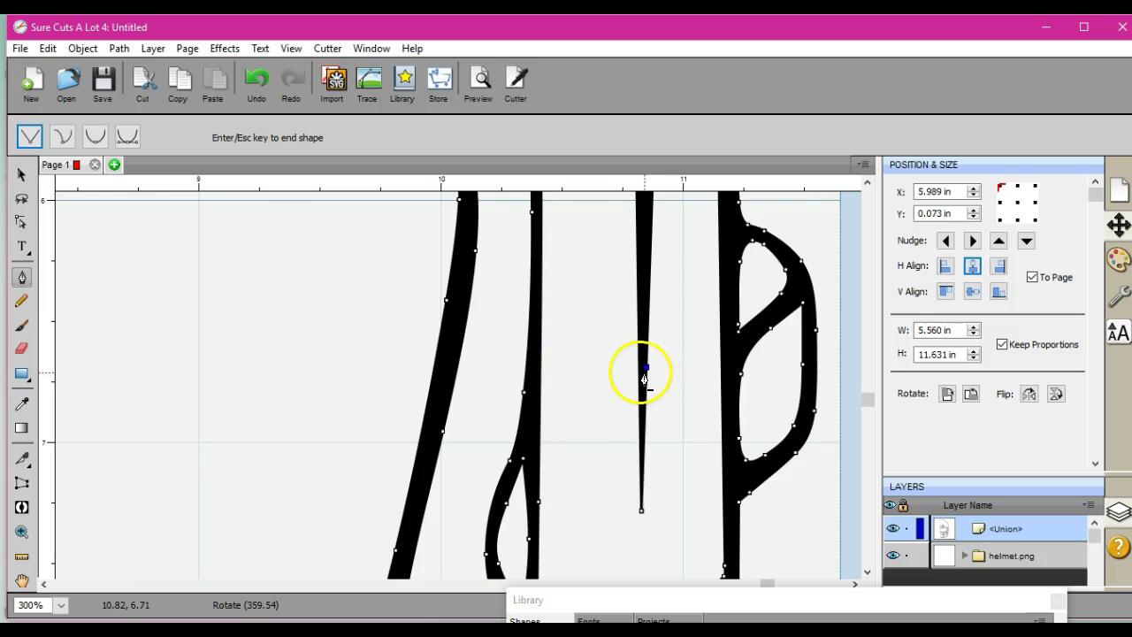
pyautogui.click(22, 221)
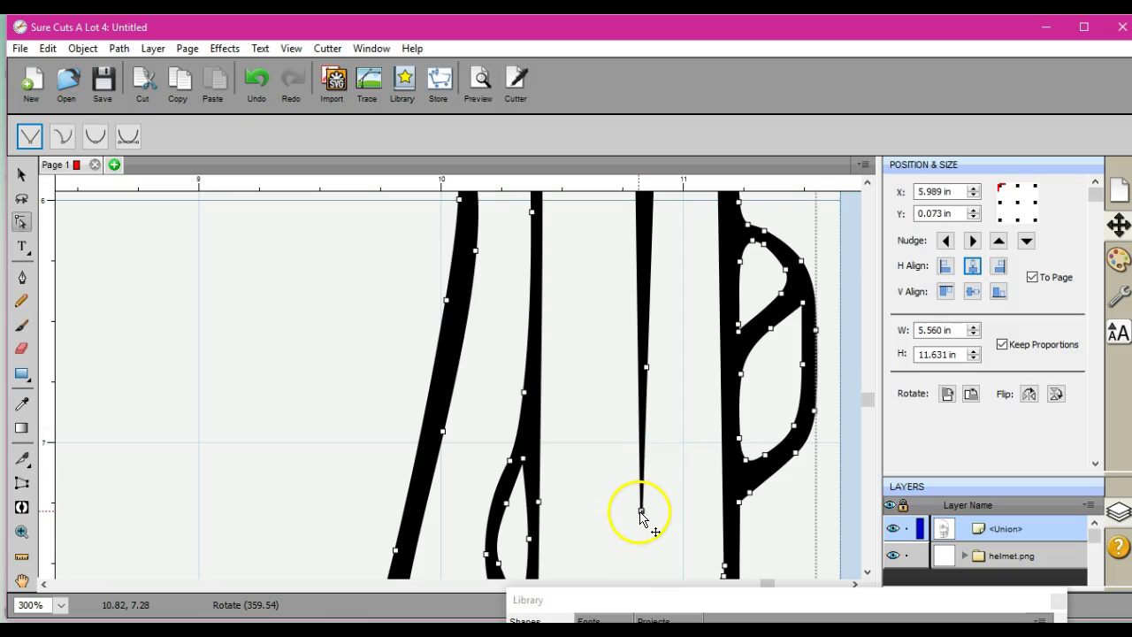
# Step: Pull the spike's new middle node down and select the bar's bottom corner nodes to square it off
pyautogui.click(646, 367)
pyautogui.moveTo(646, 368)
pyautogui.mouseDown()
pyautogui.moveTo(653, 513)
pyautogui.moveTo(644, 520)
pyautogui.mouseUp()
pyautogui.click(655, 513)
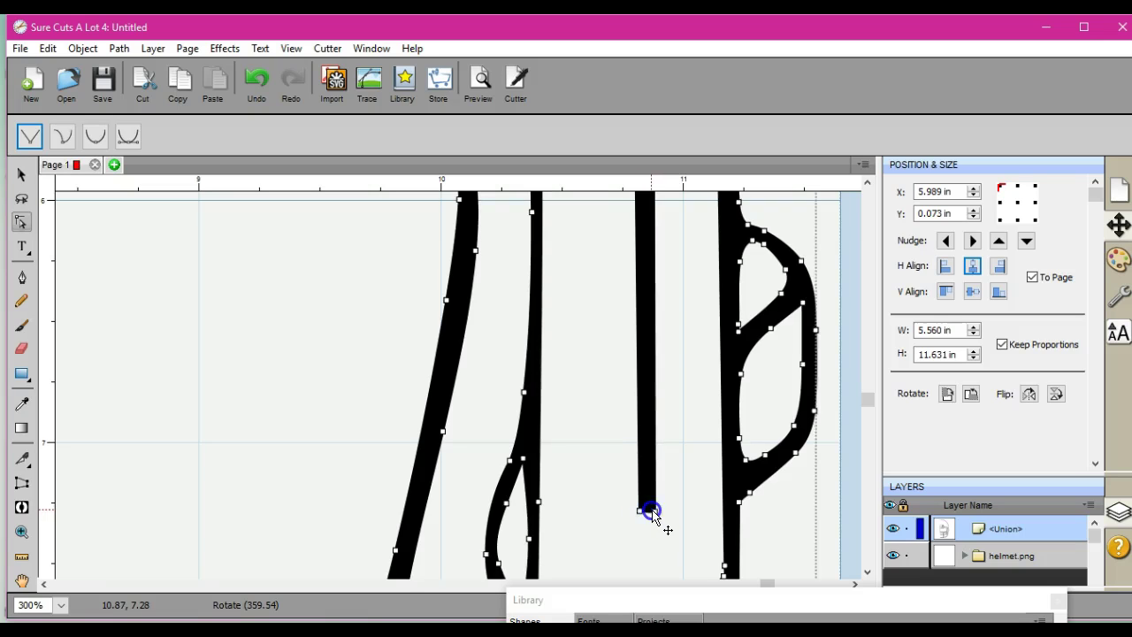
pyautogui.click(642, 511)
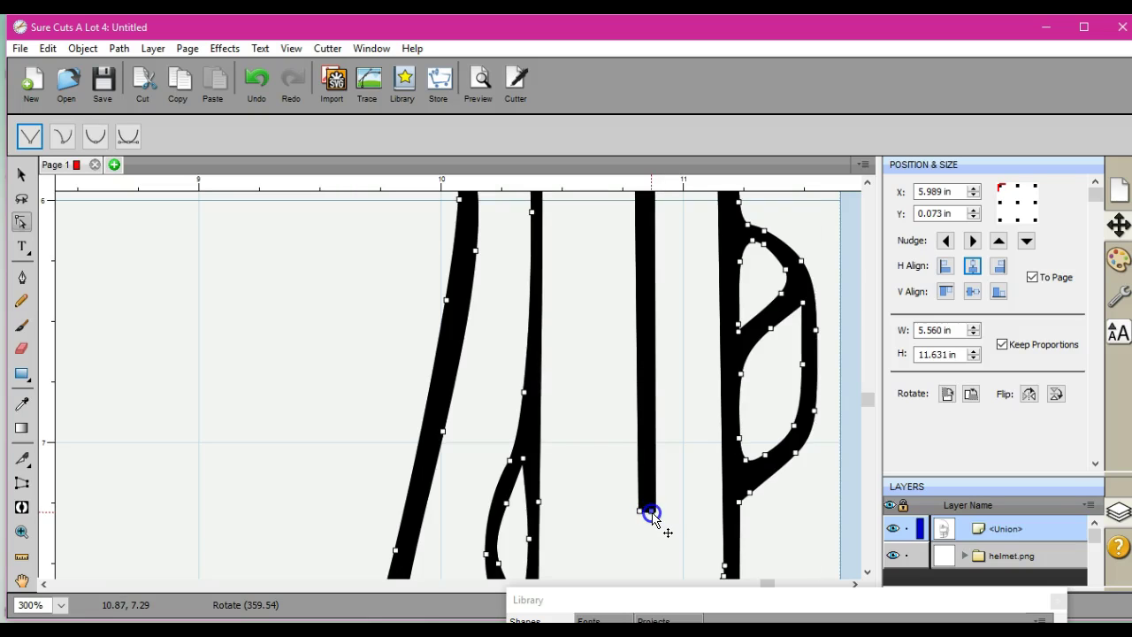
pyautogui.click(653, 513)
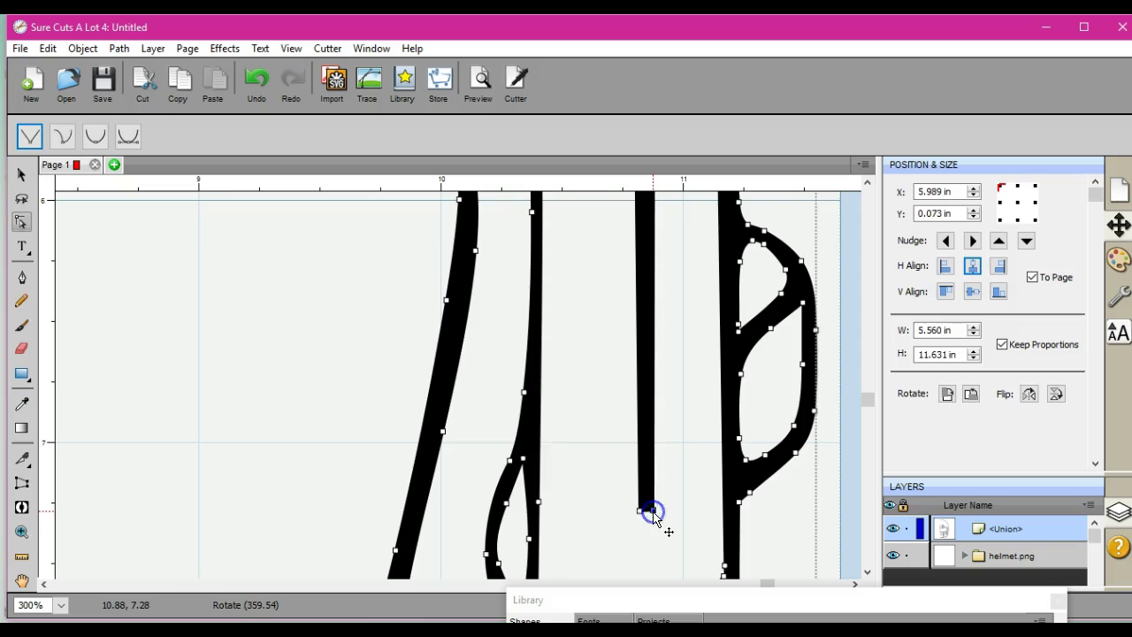
pyautogui.click(60, 605)
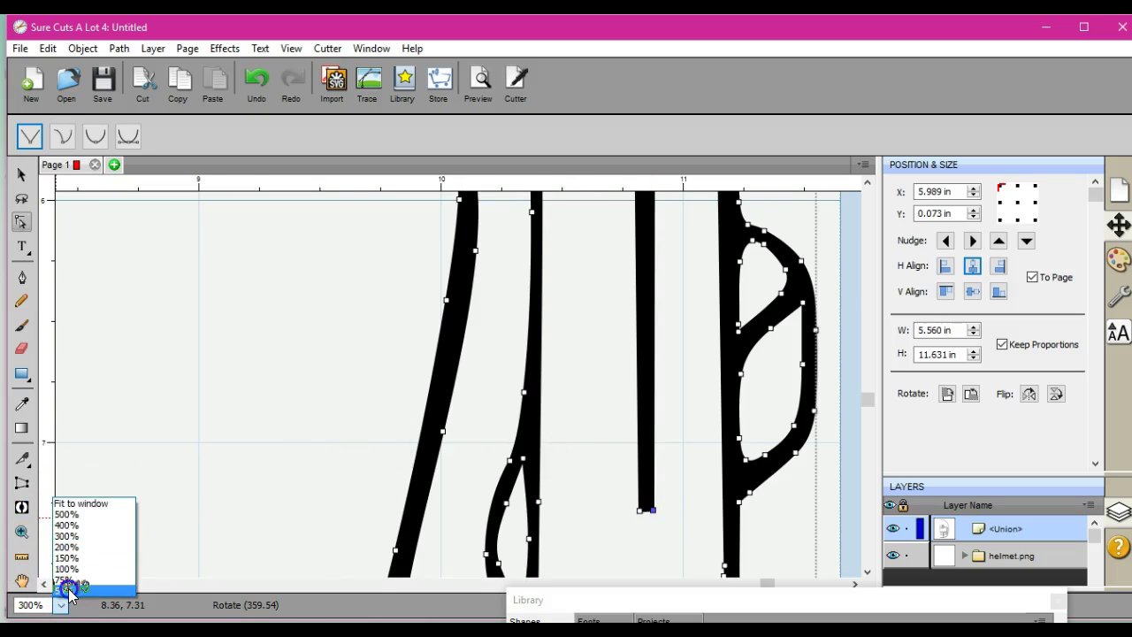
# Step: Zoom out to 50% and move the small clip on the helmet's side upward
pyautogui.click(69, 589)
pyautogui.click(594, 562)
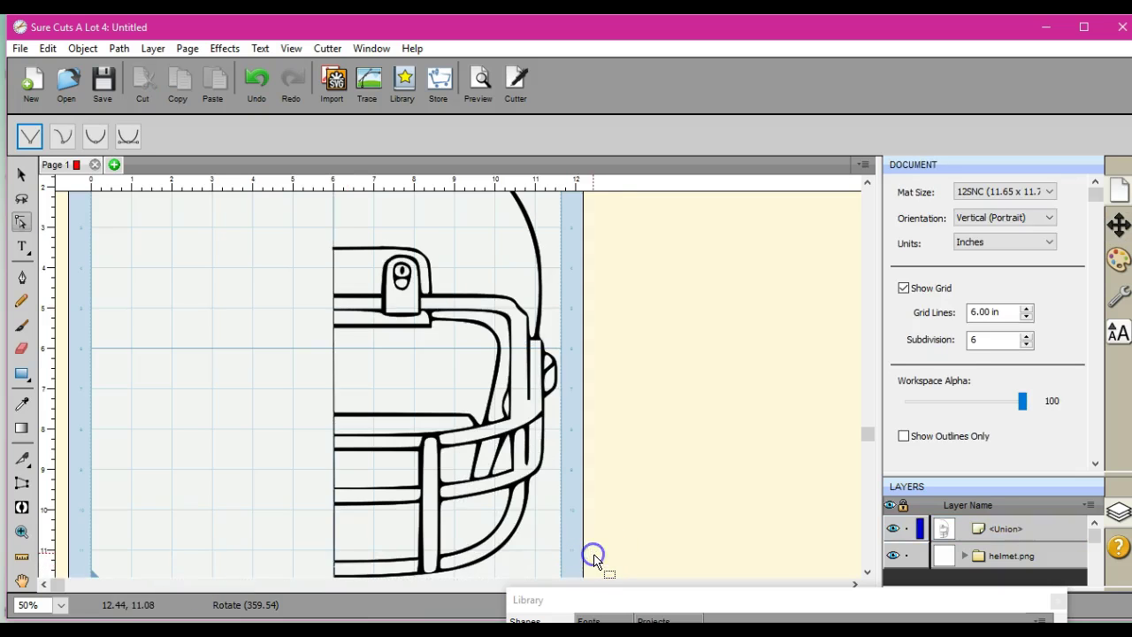
pyautogui.moveTo(530, 386); pyautogui.dragTo(532, 367)
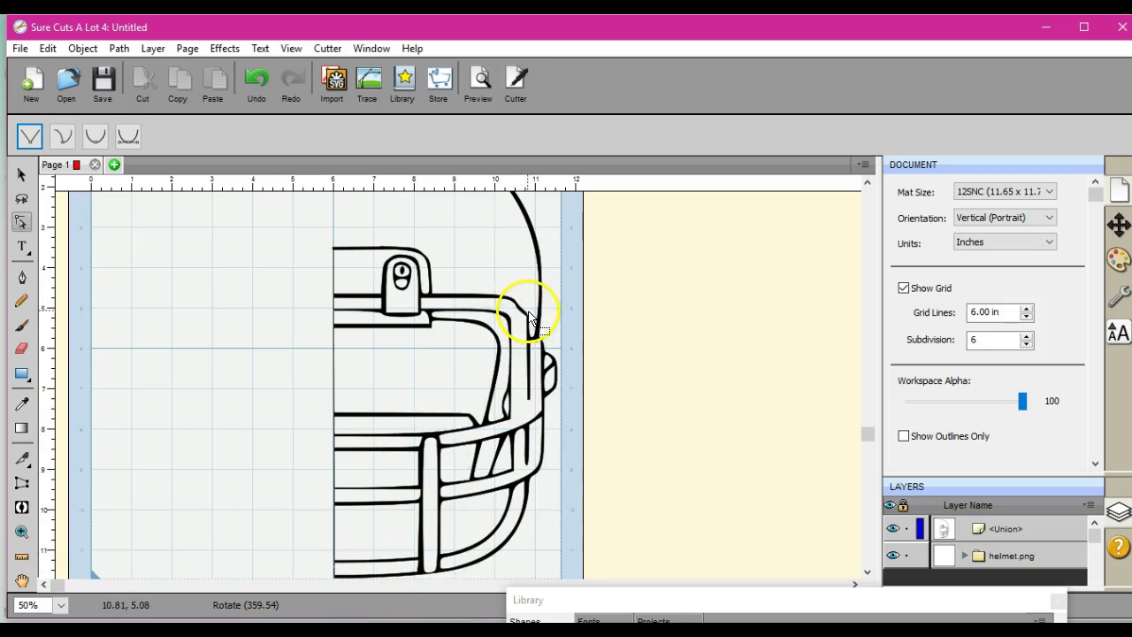
# Step: Zoom to 200% and scroll to the helmet's eye and handle area
pyautogui.click(60, 605)
pyautogui.click(76, 547)
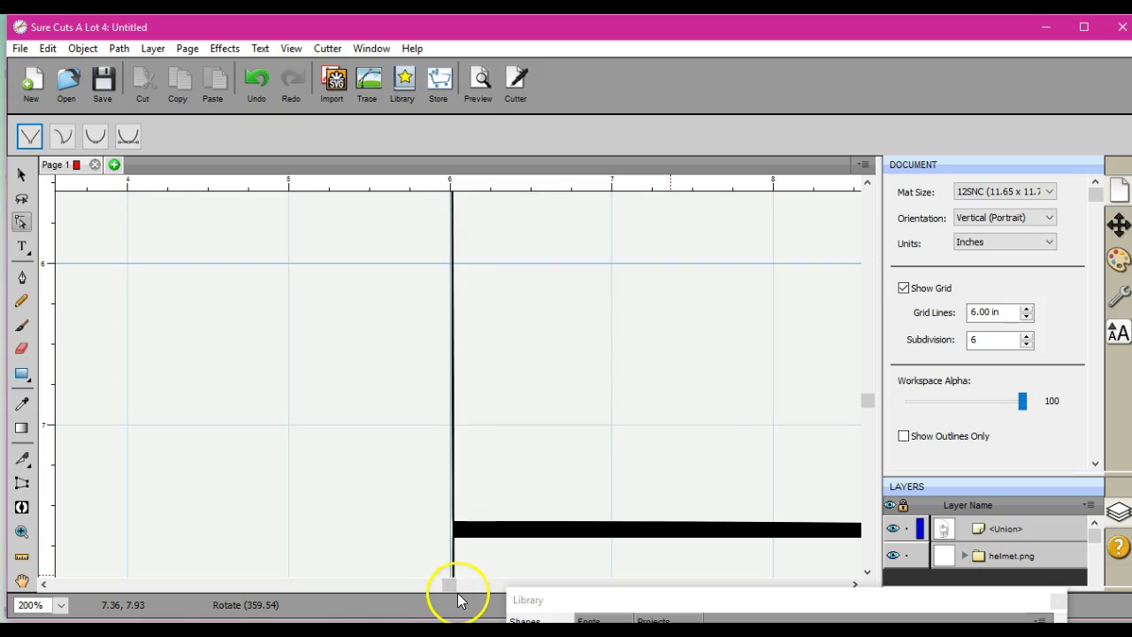
pyautogui.moveTo(453, 586); pyautogui.dragTo(786, 599)
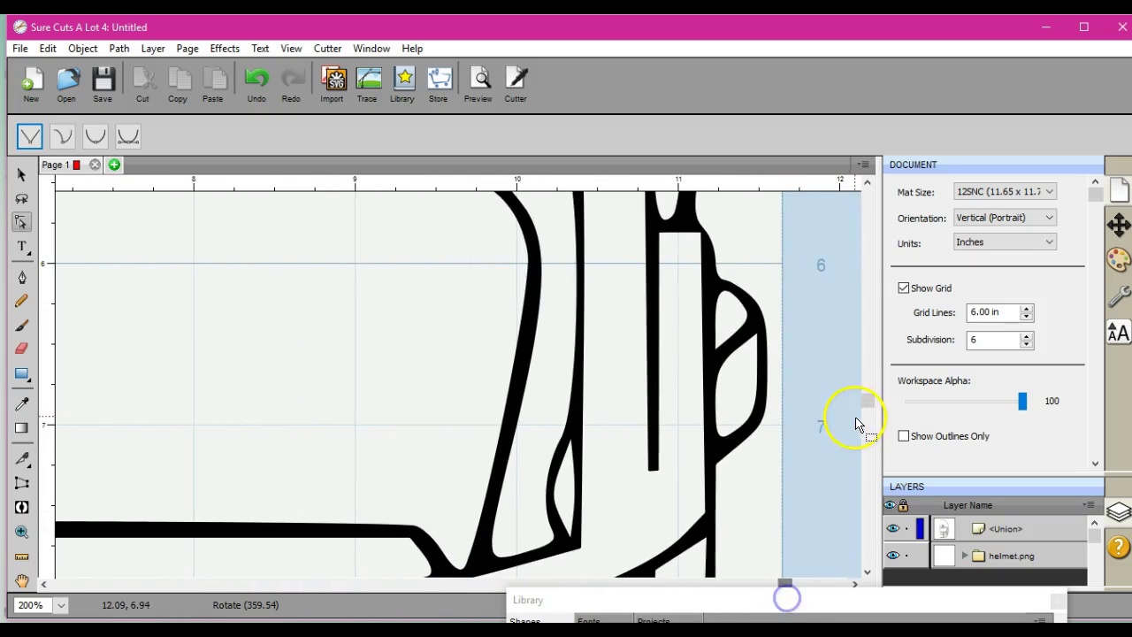
pyautogui.moveTo(867, 398); pyautogui.dragTo(867, 331)
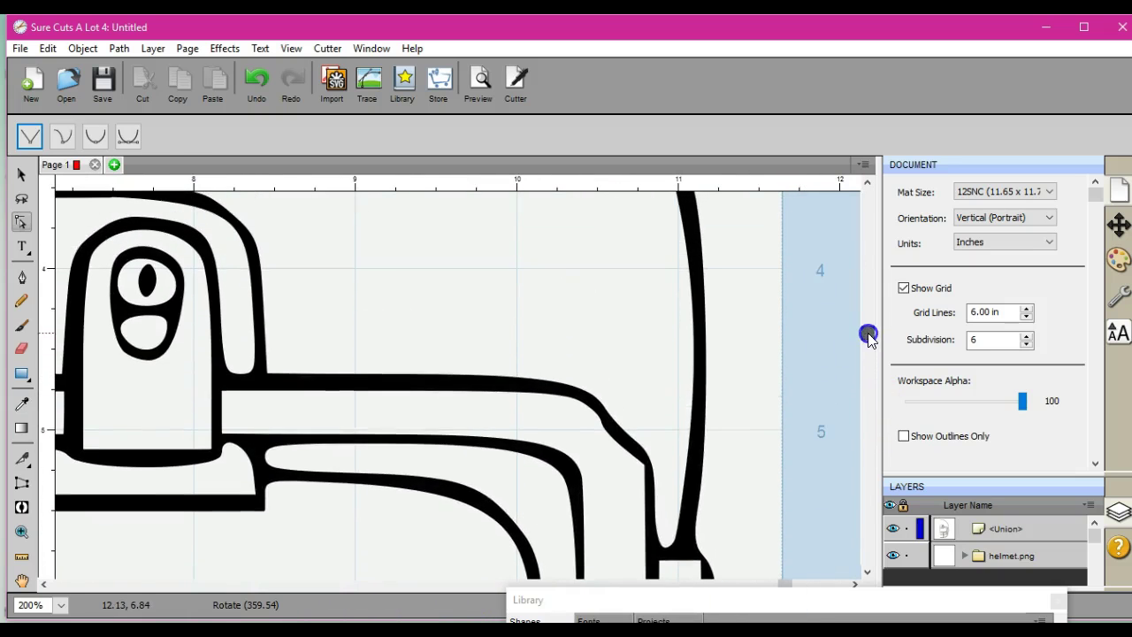
# Step: Drag the corner node down-left to reshape the bend where the facemask bar meets the sliver
pyautogui.click(645, 466)
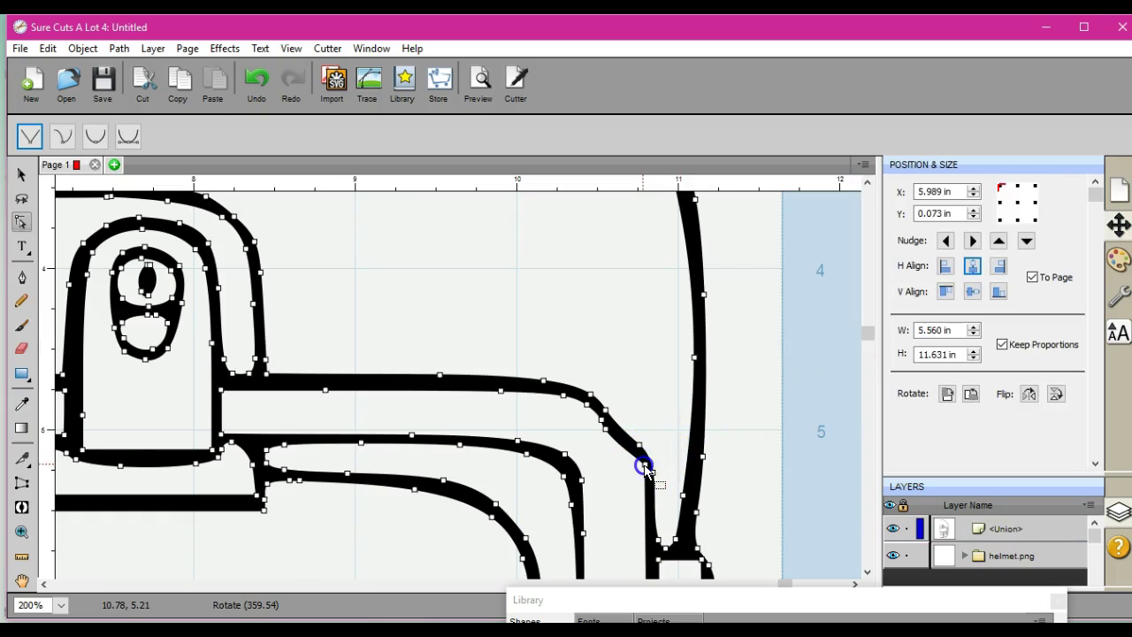
pyautogui.moveTo(646, 474); pyautogui.dragTo(644, 472)
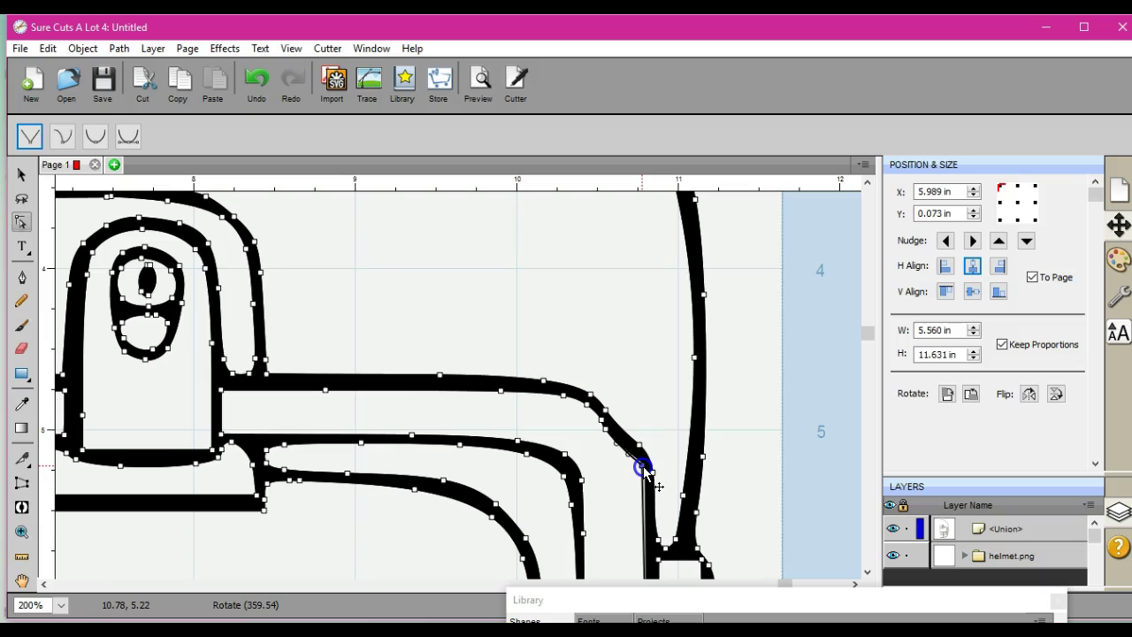
pyautogui.moveTo(644, 474)
pyautogui.mouseDown()
pyautogui.moveTo(630, 469)
pyautogui.moveTo(629, 496)
pyautogui.moveTo(617, 497)
pyautogui.moveTo(651, 476)
pyautogui.moveTo(645, 468)
pyautogui.mouseUp()
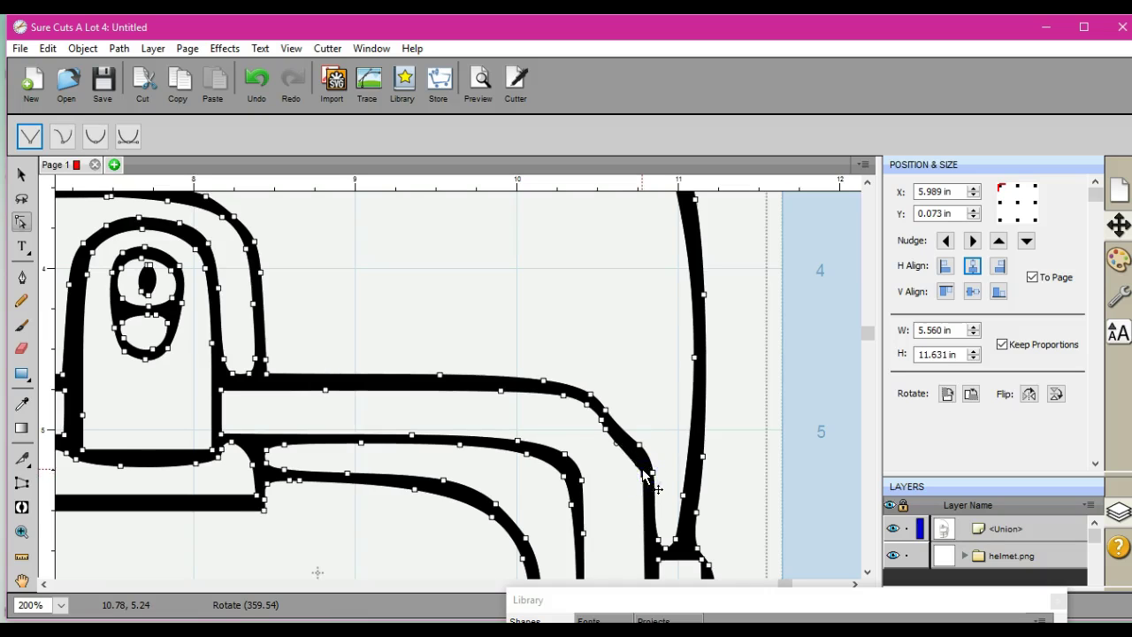
pyautogui.click(639, 466)
pyautogui.click(641, 466)
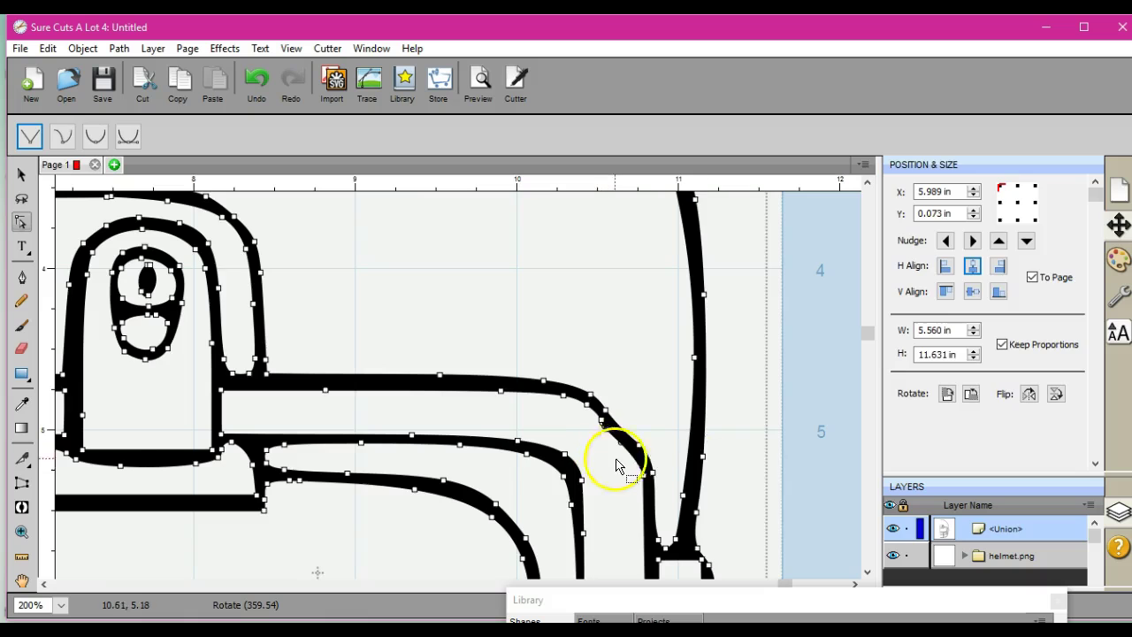
pyautogui.click(799, 493)
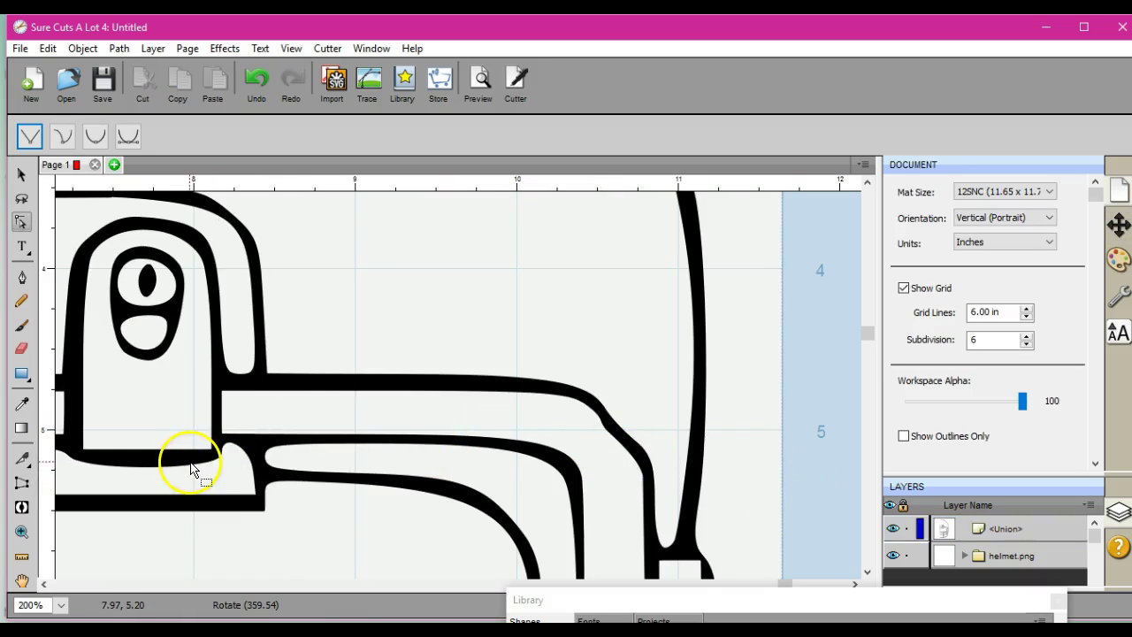
# Step: Delete two nodes on the helmet path's left edge, then undo the triangle fill it caused
pyautogui.hscroll(-2, 420, 584)
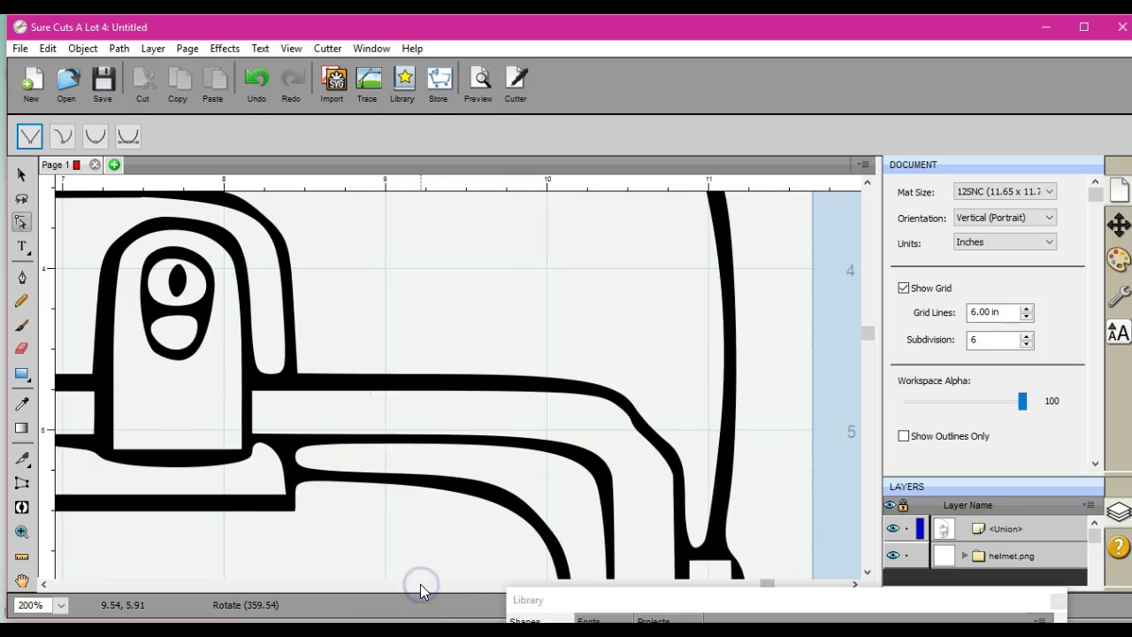
pyautogui.hscroll(-10, 421, 584)
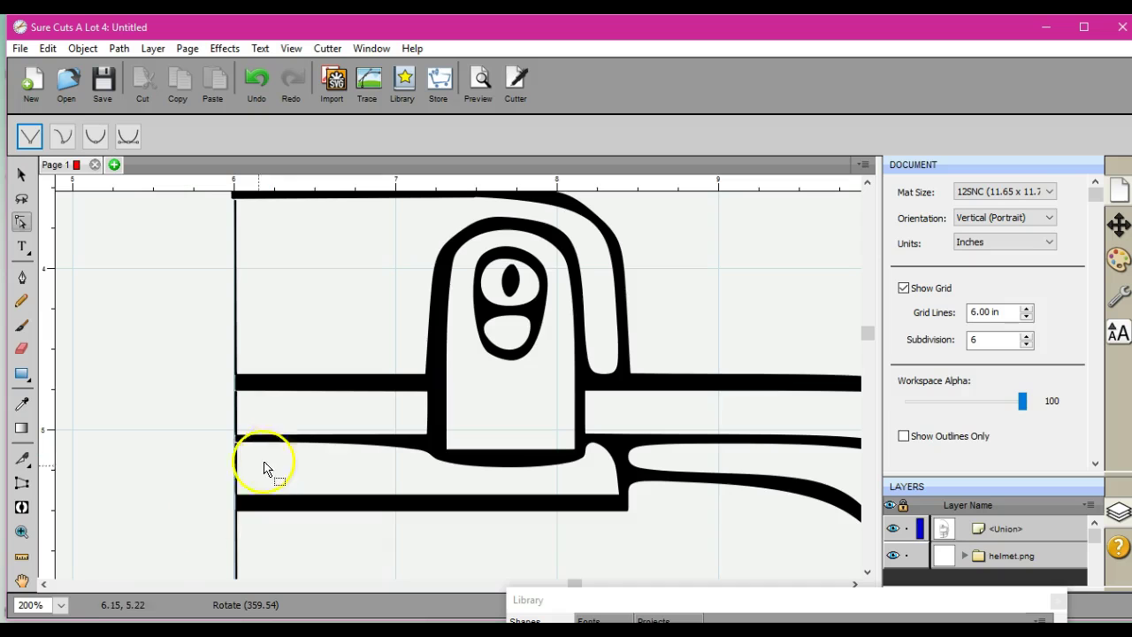
pyautogui.hotkey('ctrl', 'a')
pyautogui.moveTo(868, 333); pyautogui.dragTo(868, 417)
pyautogui.click(235, 417)
pyautogui.click(238, 417)
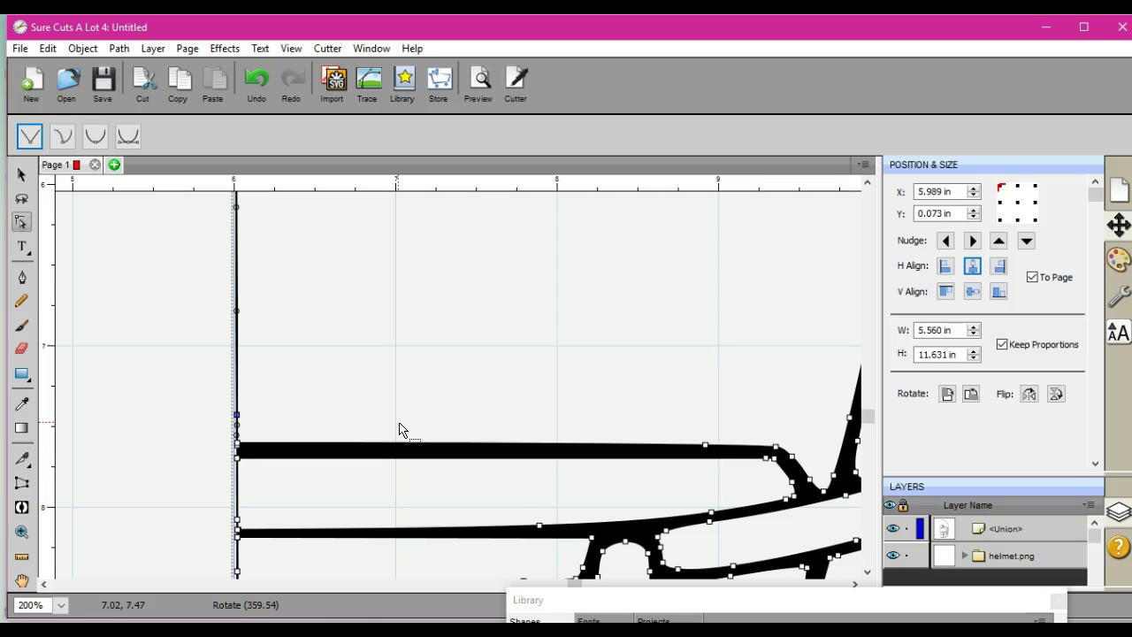
pyautogui.press('Delete')
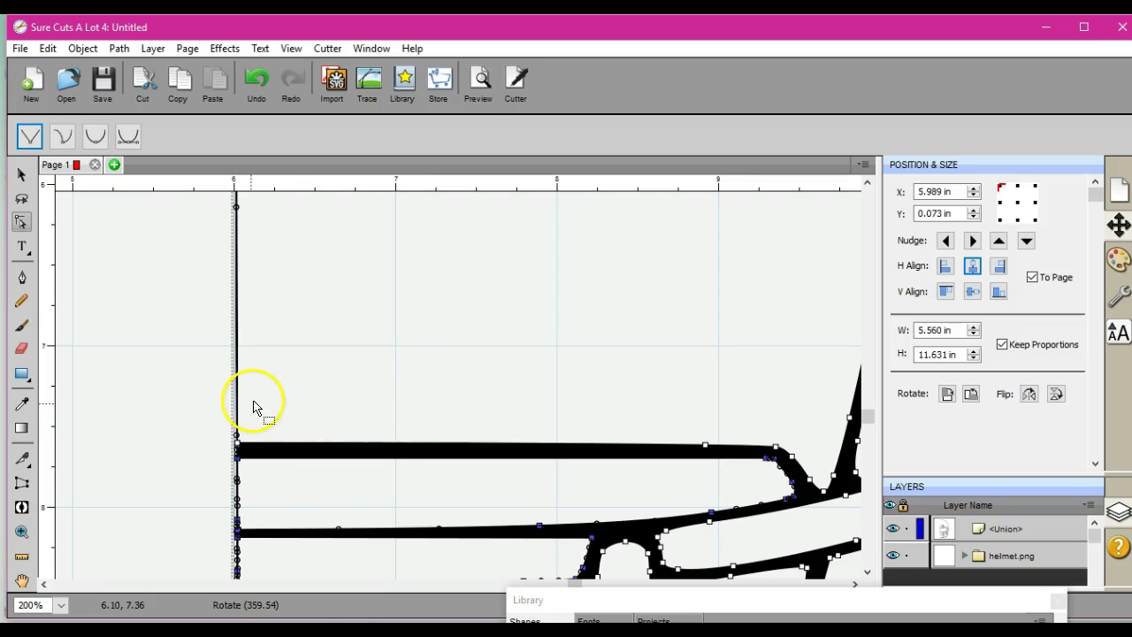
pyautogui.click(238, 445)
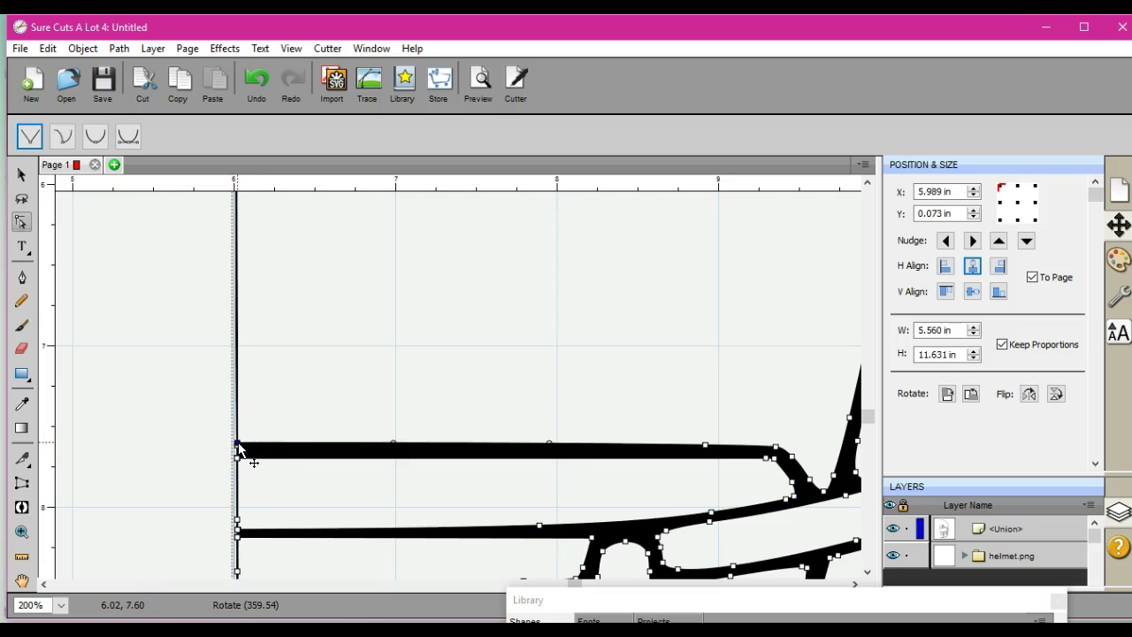
pyautogui.press('Delete')
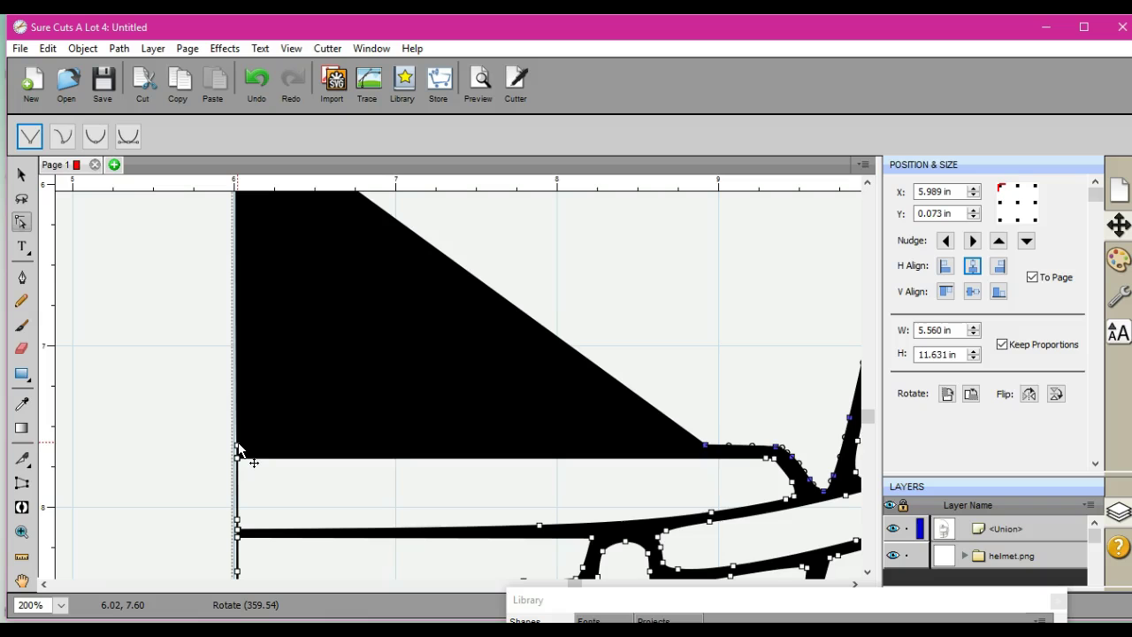
pyautogui.click(257, 79)
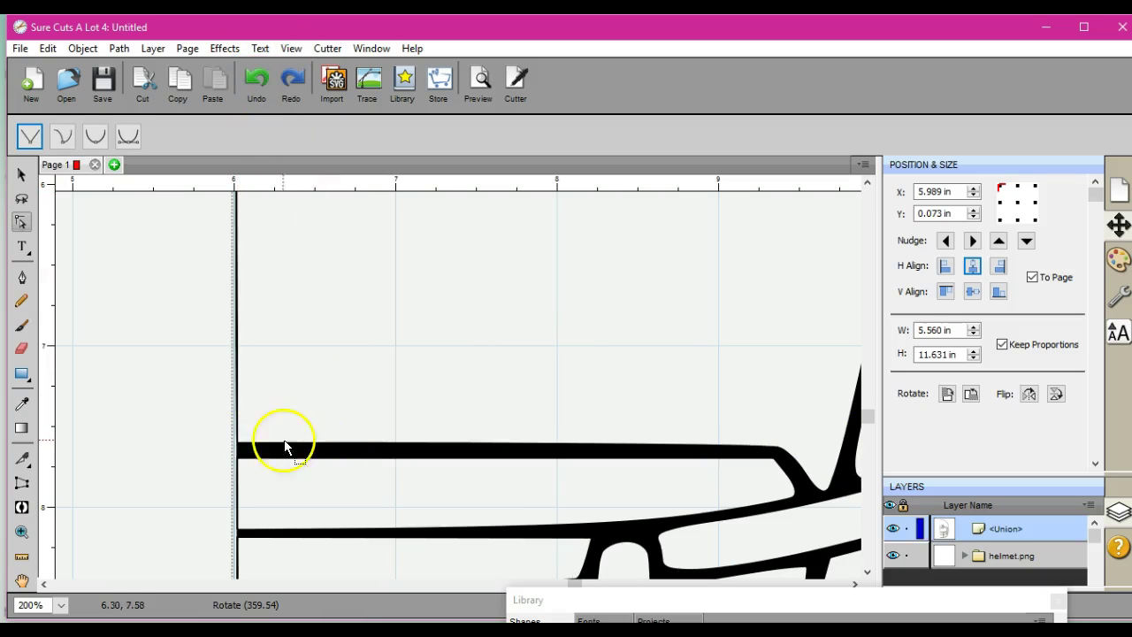
# Step: Pick nodes where the facemask bar meets the vertical line, delete the bar's corner, and undo
pyautogui.click(237, 447)
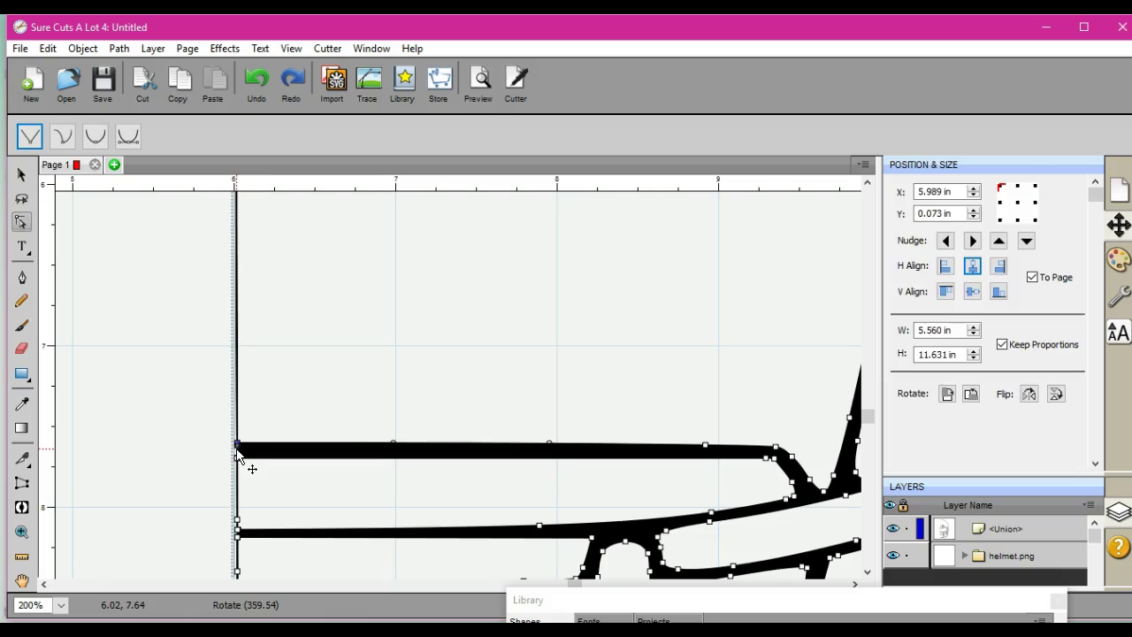
pyautogui.click(237, 455)
pyautogui.click(238, 453)
pyautogui.click(237, 449)
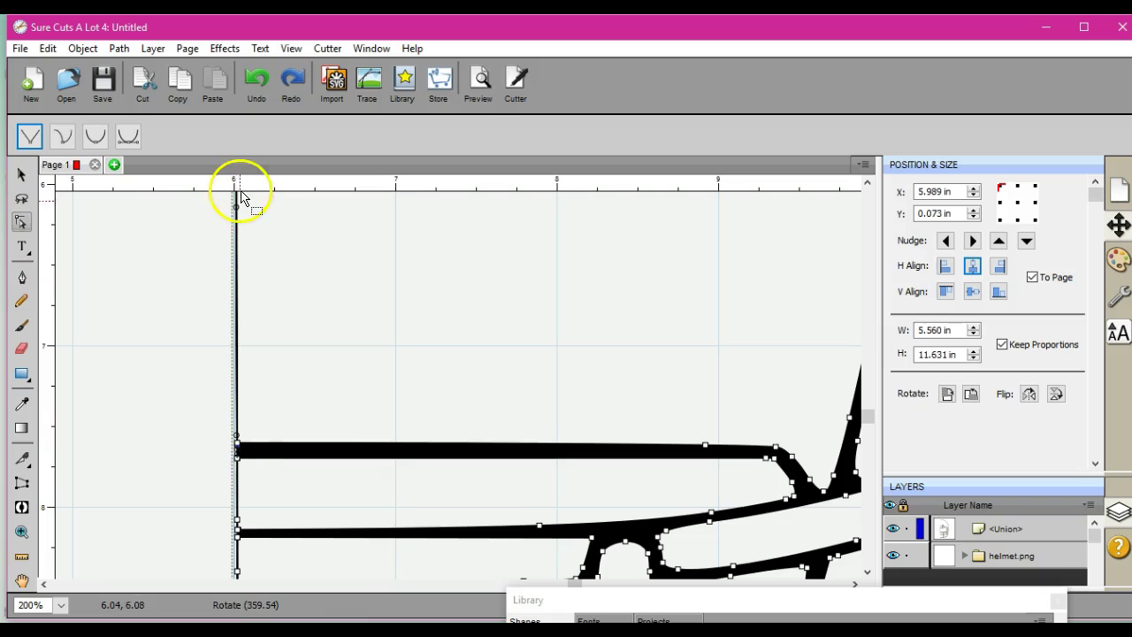
pyautogui.click(235, 449)
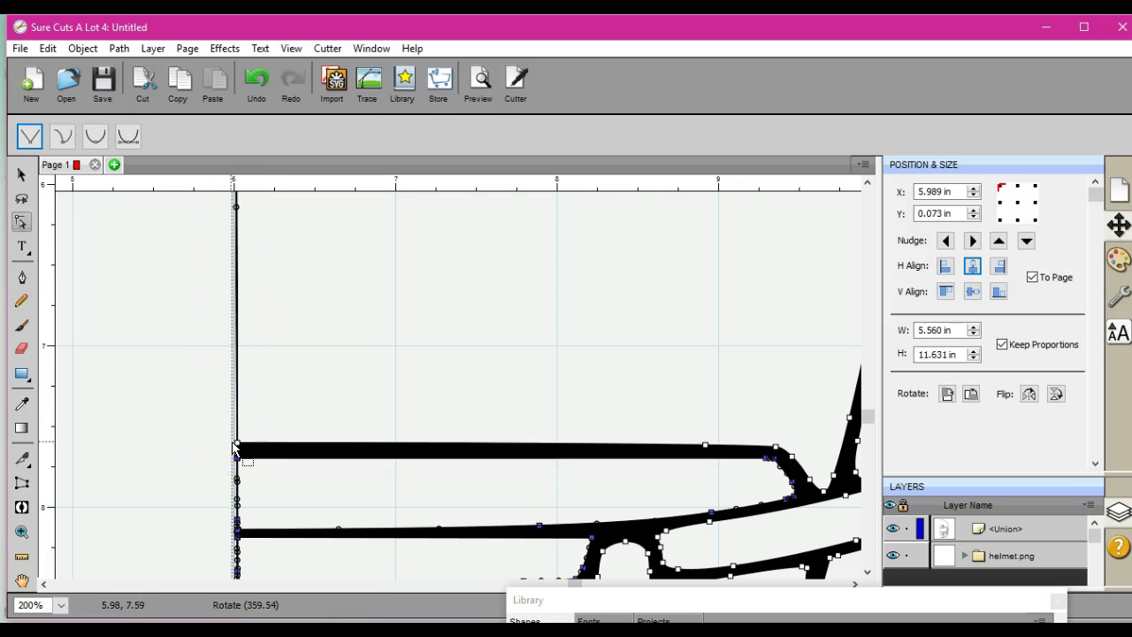
pyautogui.click(234, 449)
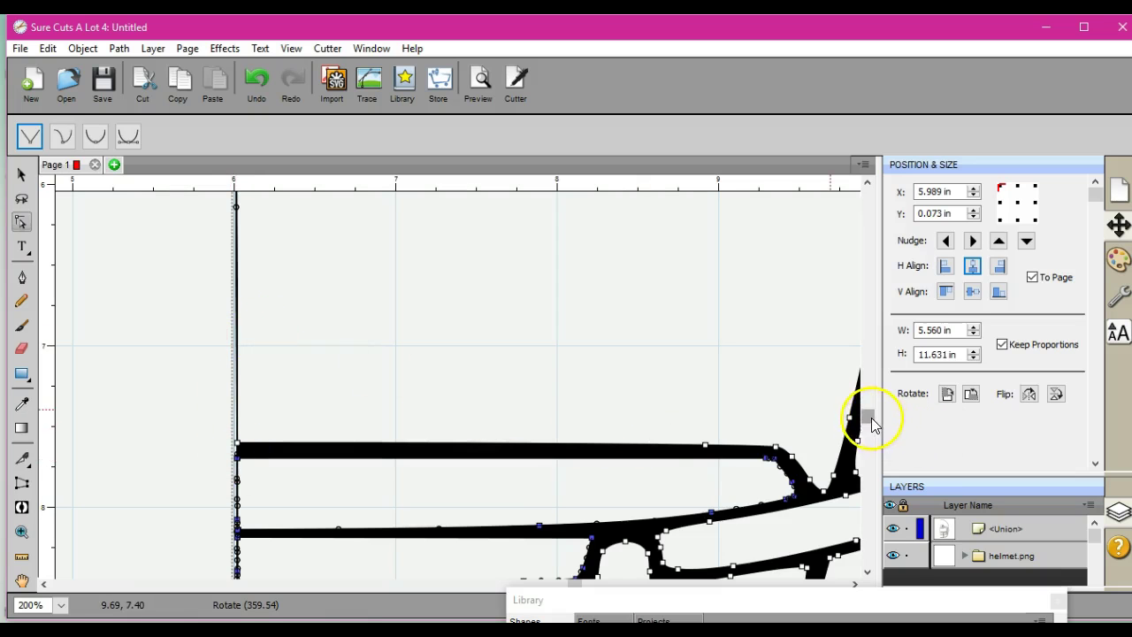
pyautogui.moveTo(870, 417); pyautogui.dragTo(865, 382)
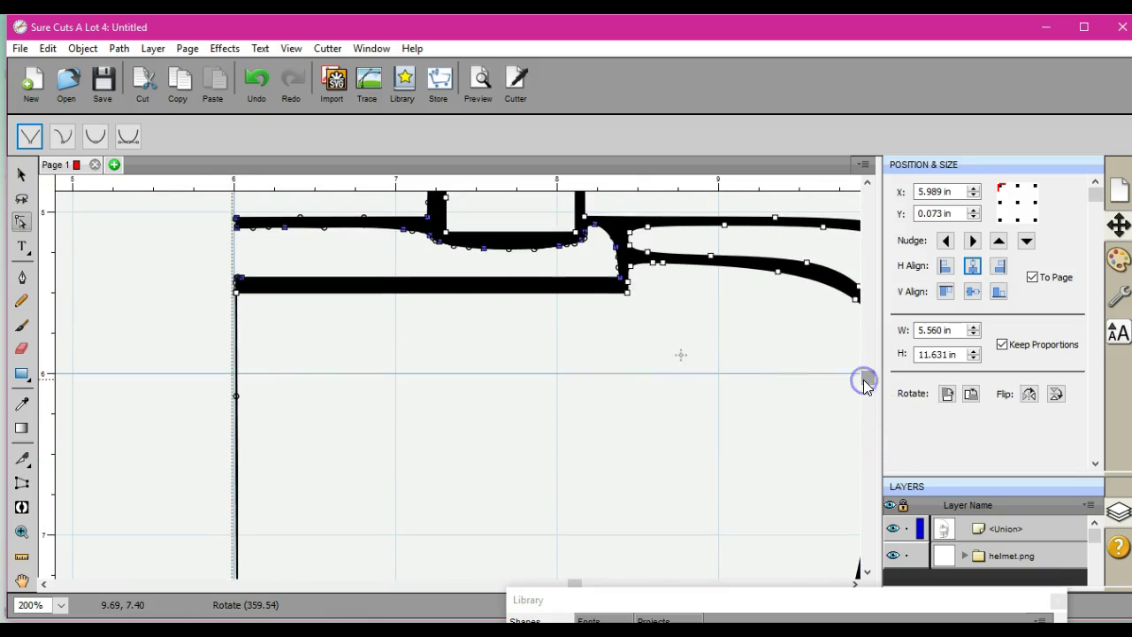
pyautogui.click(236, 297)
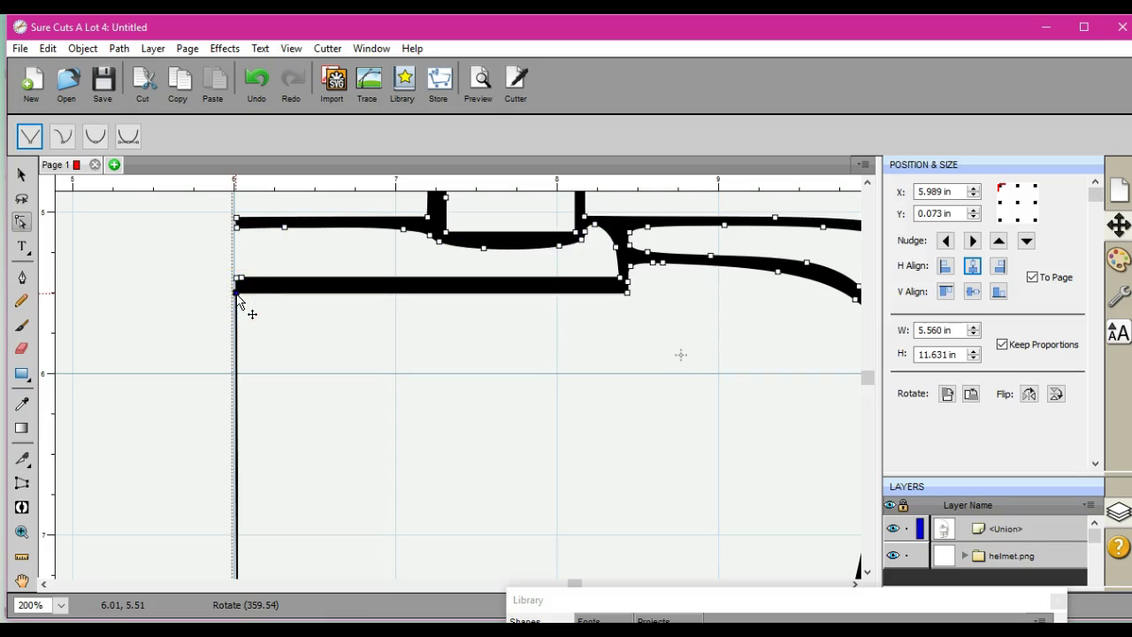
pyautogui.press('Delete')
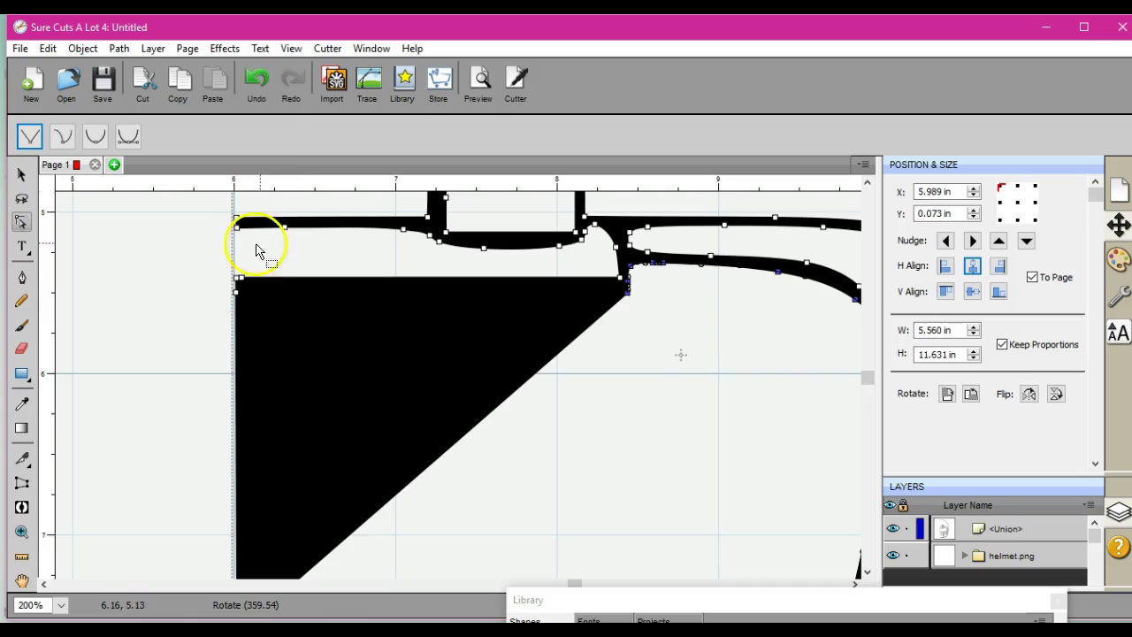
pyautogui.click(261, 82)
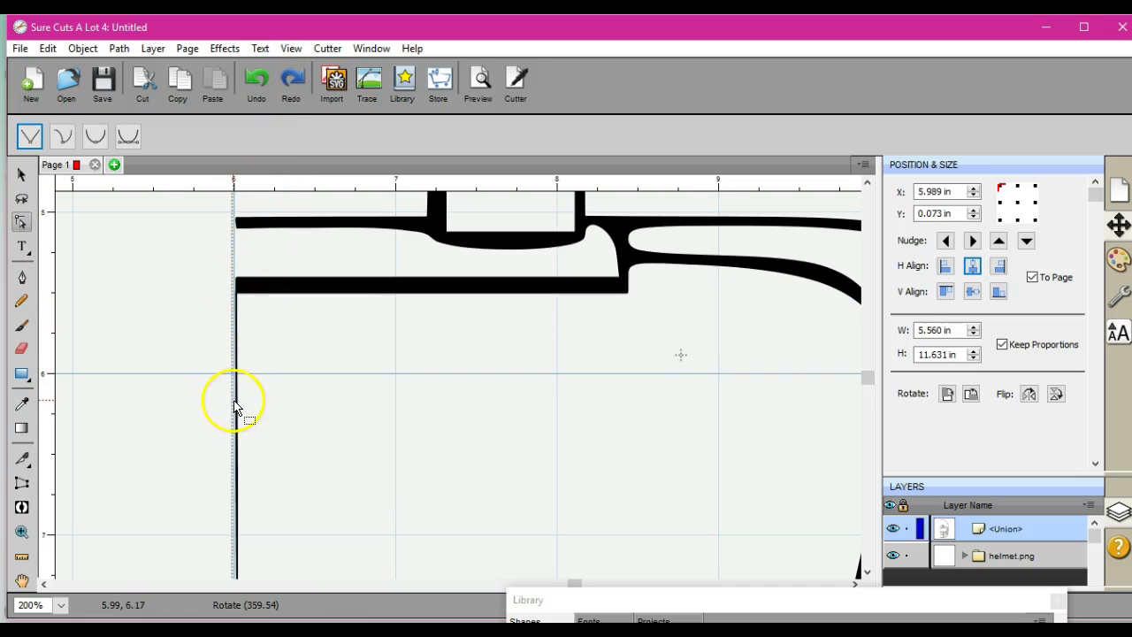
# Step: Retry deleting the bar's corner node and undo the resulting triangle
pyautogui.click(238, 408)
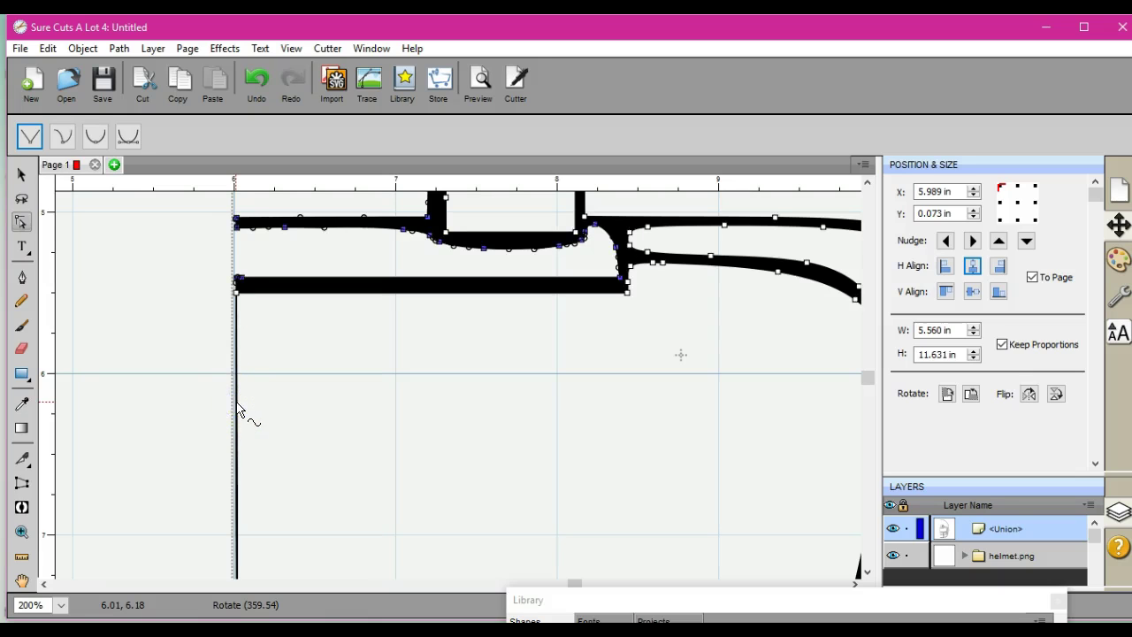
pyautogui.click(237, 300)
pyautogui.press('Delete')
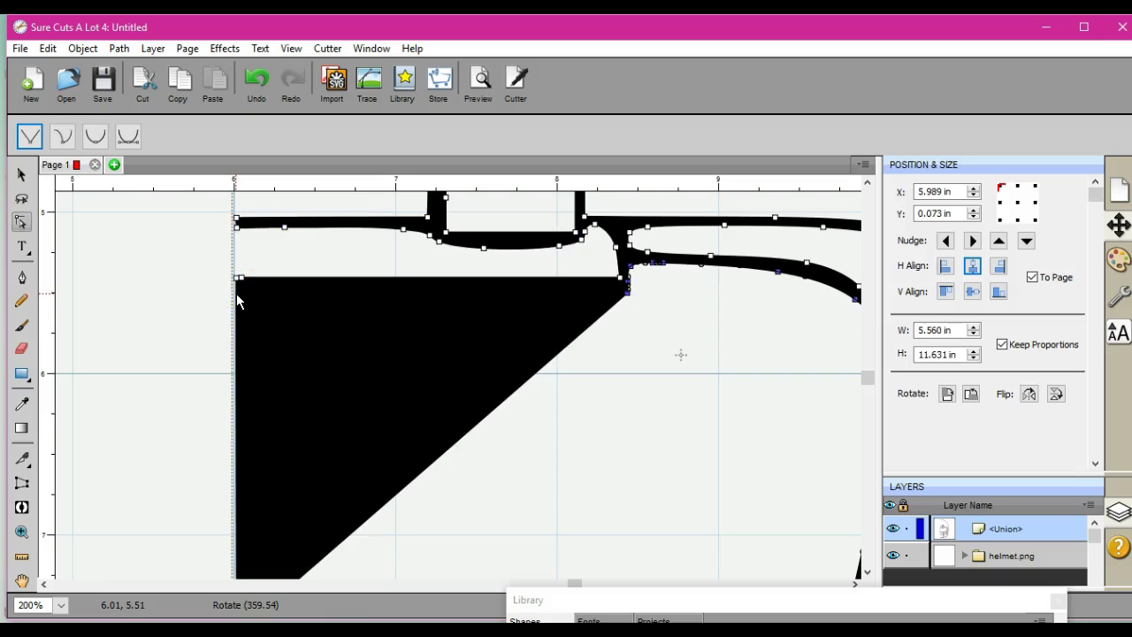
pyautogui.click(251, 89)
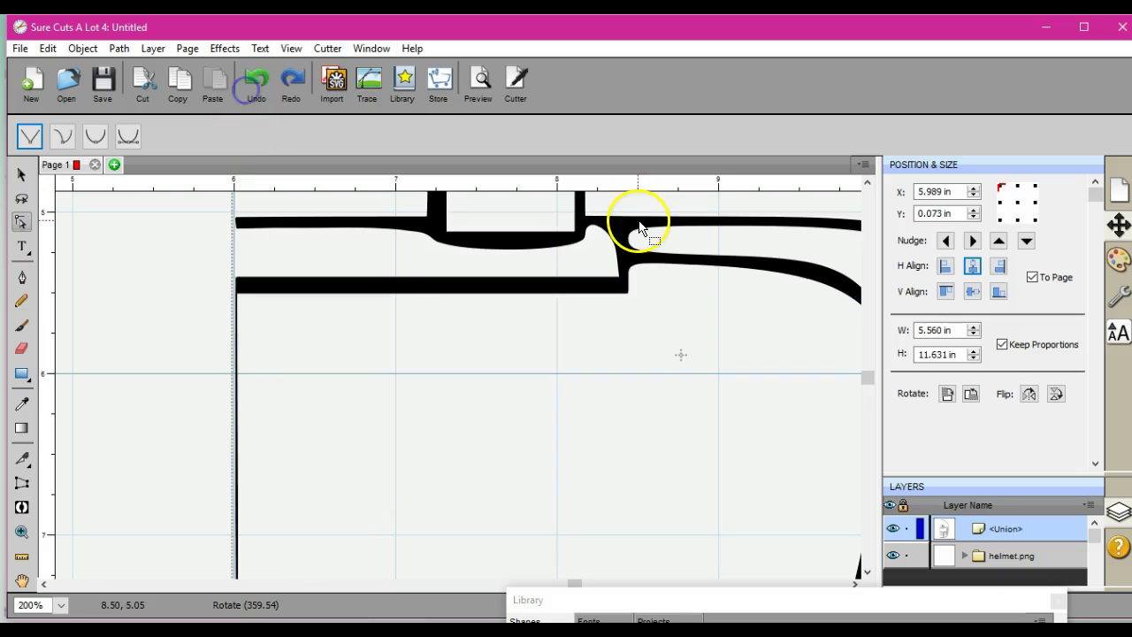
# Step: Delete nodes along the path's left edge, then undo twice to remove the black fill
pyautogui.moveTo(866, 382); pyautogui.dragTo(869, 443)
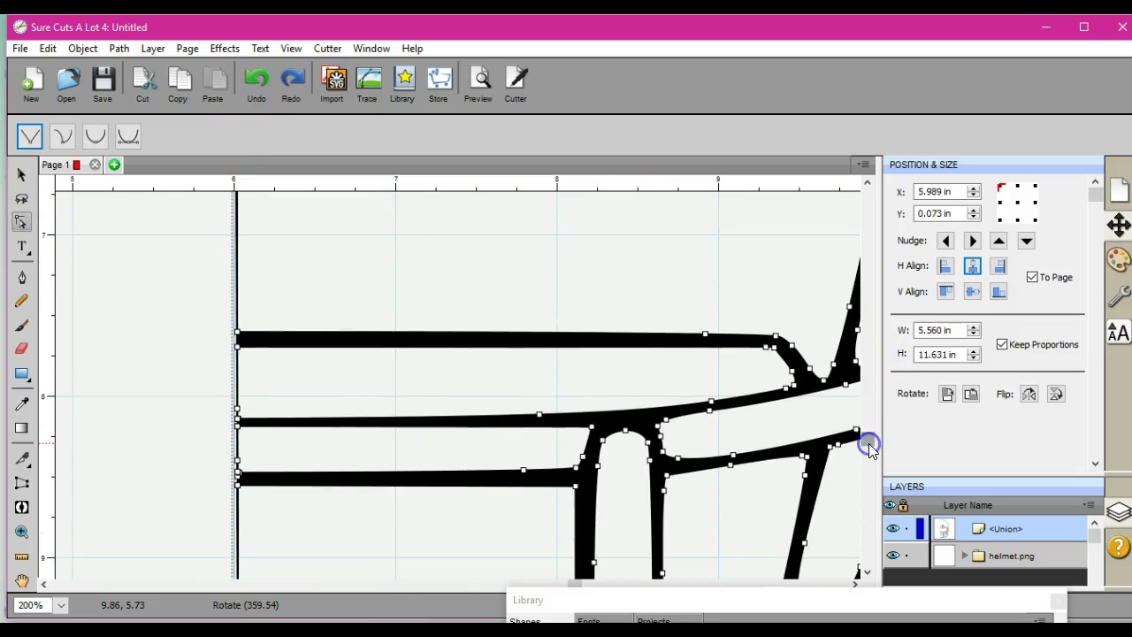
pyautogui.click(237, 410)
pyautogui.hotkey('ctrl', 'y')
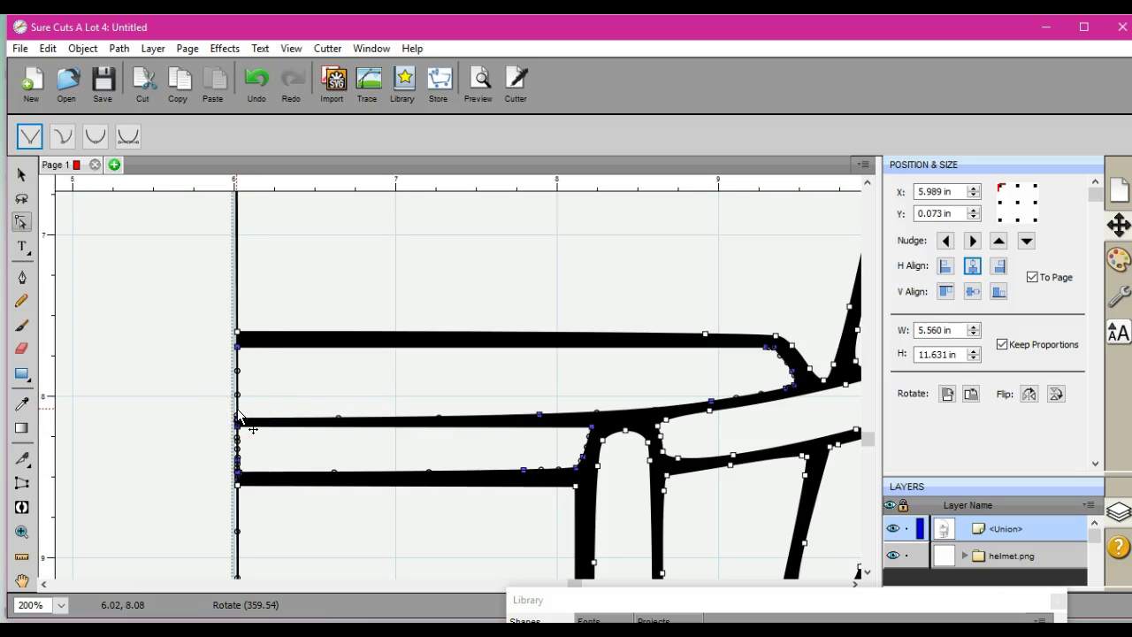
pyautogui.press('Delete')
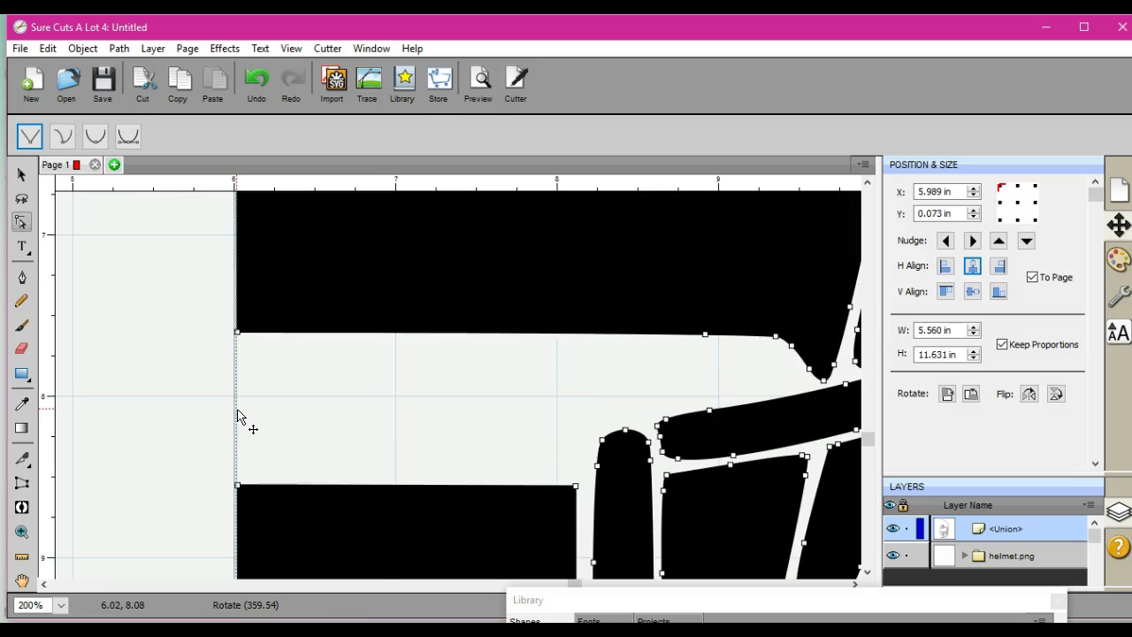
pyautogui.click(256, 78)
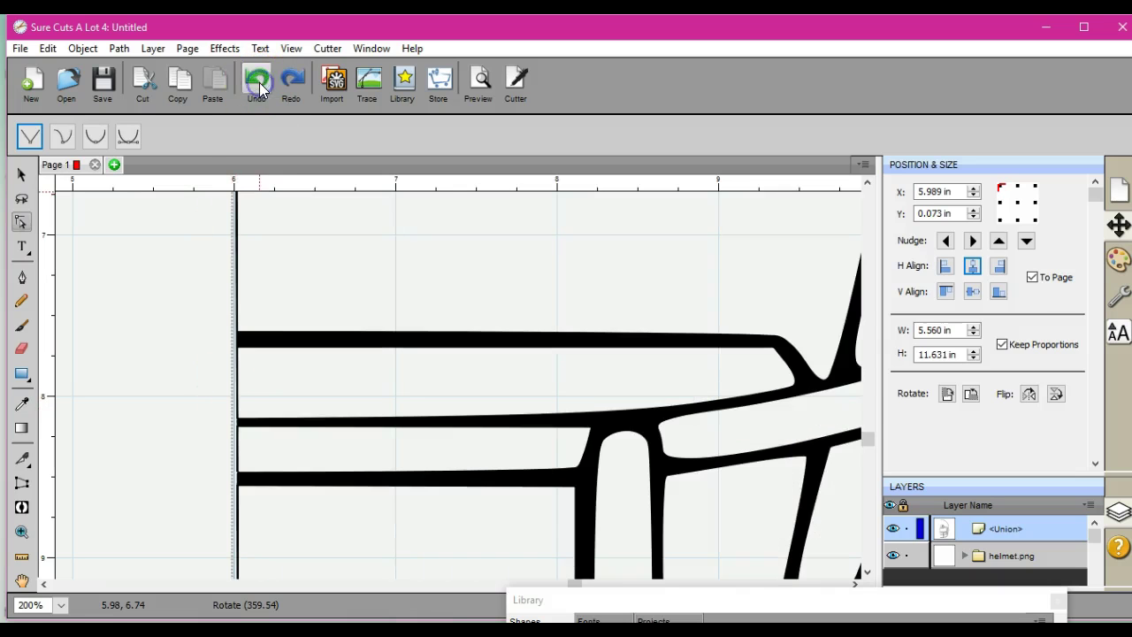
pyautogui.click(244, 378)
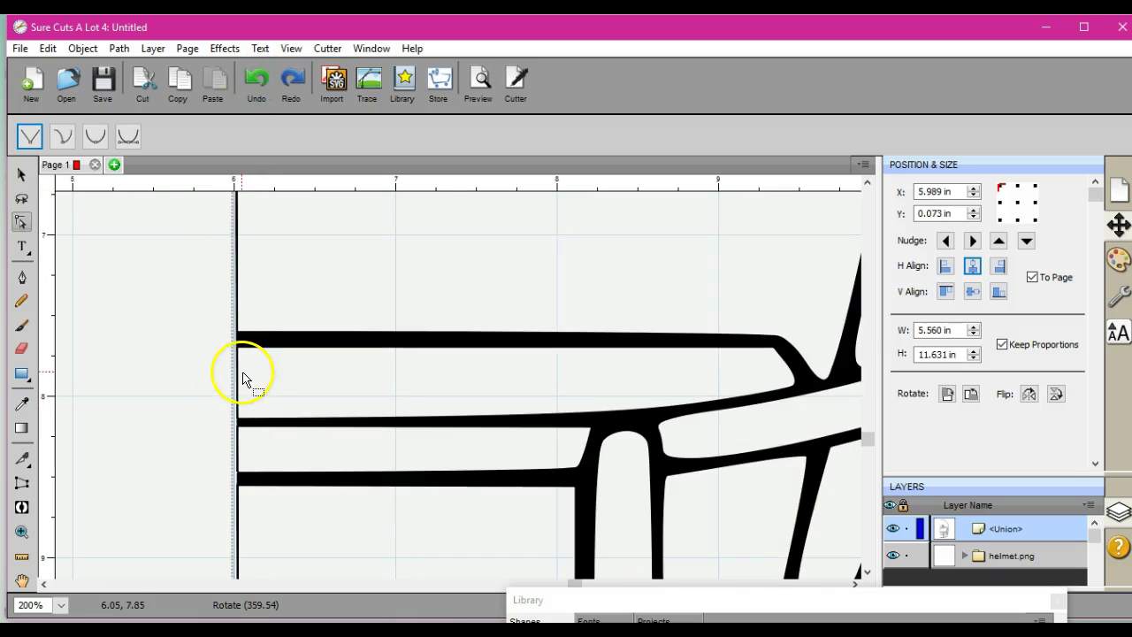
# Step: Delete another left-edge node, undo the black fill, and reselect the helmet path
pyautogui.click(236, 526)
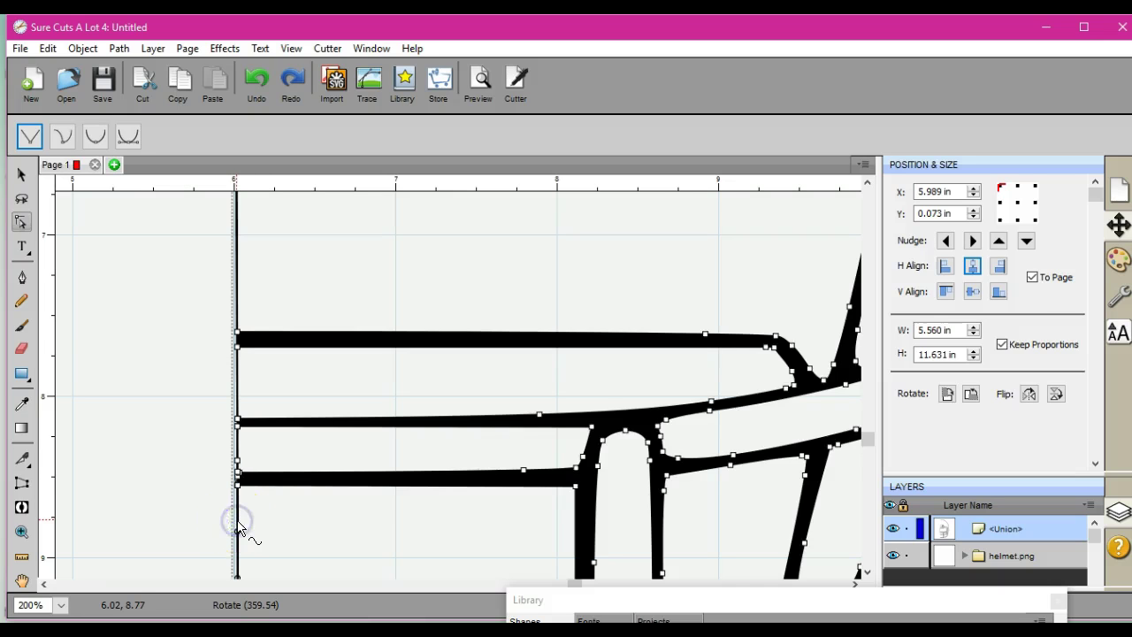
pyautogui.click(237, 485)
pyautogui.press('Delete')
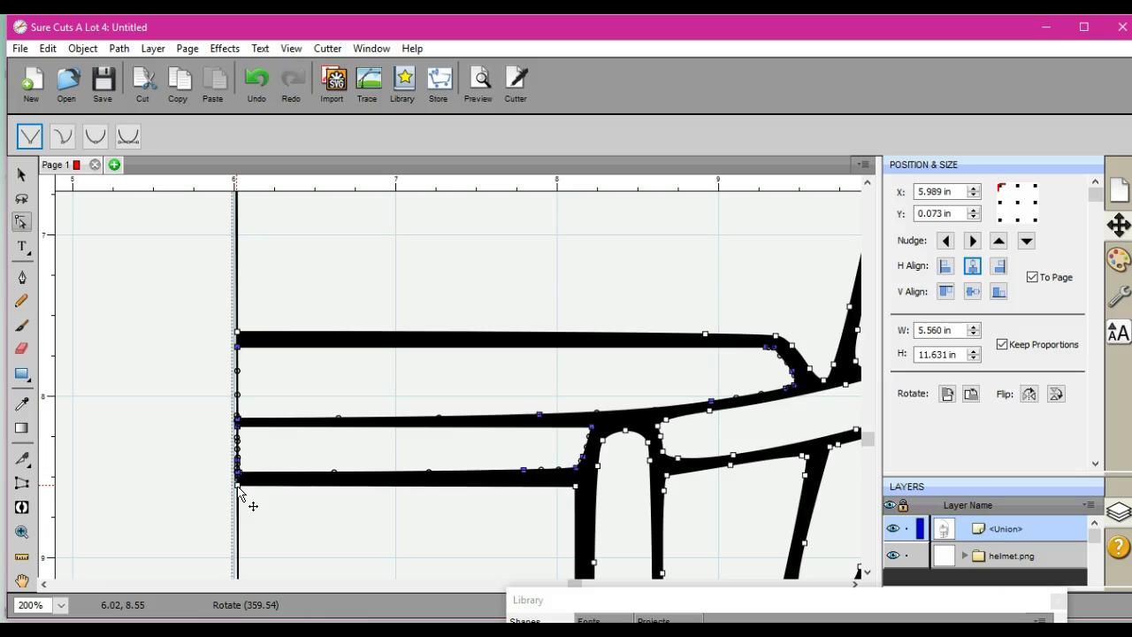
pyautogui.click(239, 491)
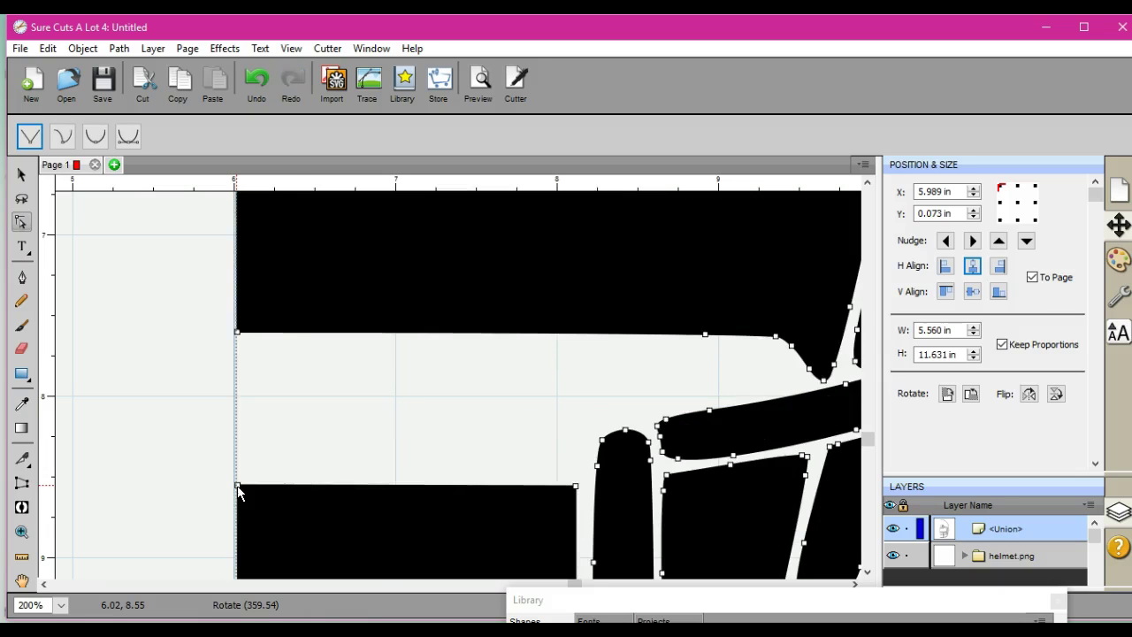
pyautogui.click(257, 79)
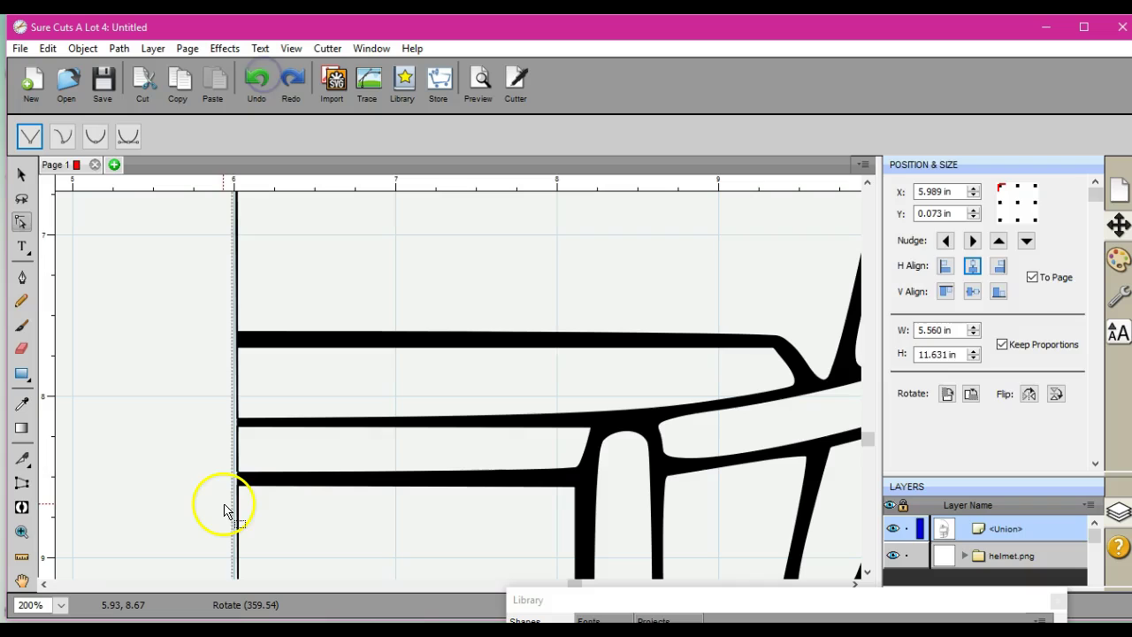
pyautogui.click(213, 475)
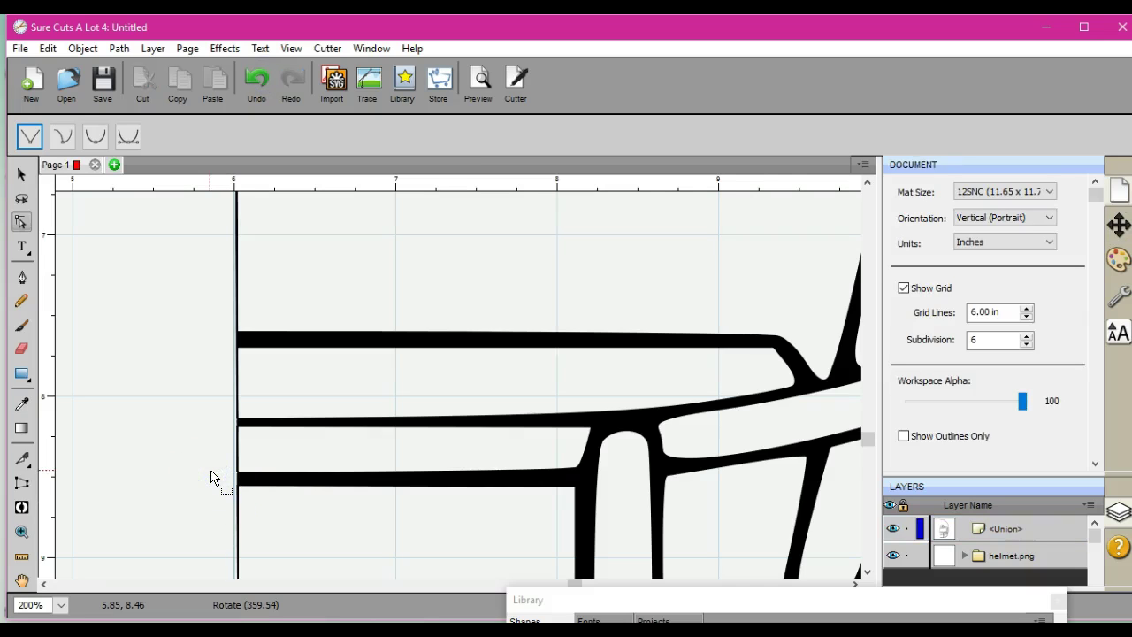
pyautogui.click(871, 446)
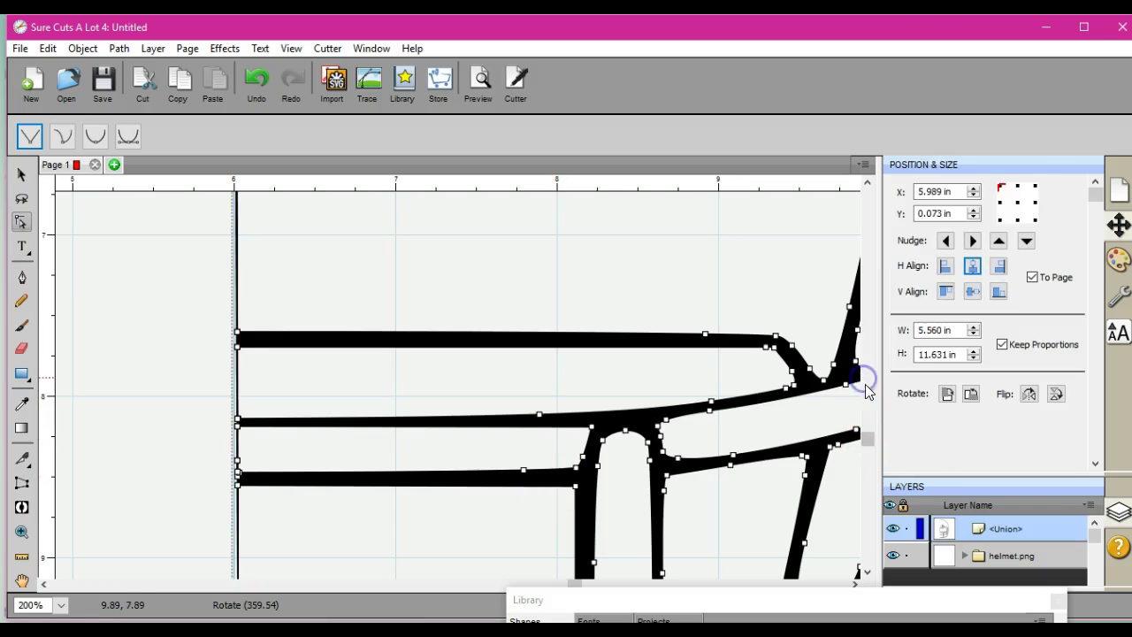
pyautogui.moveTo(867, 437); pyautogui.dragTo(867, 346)
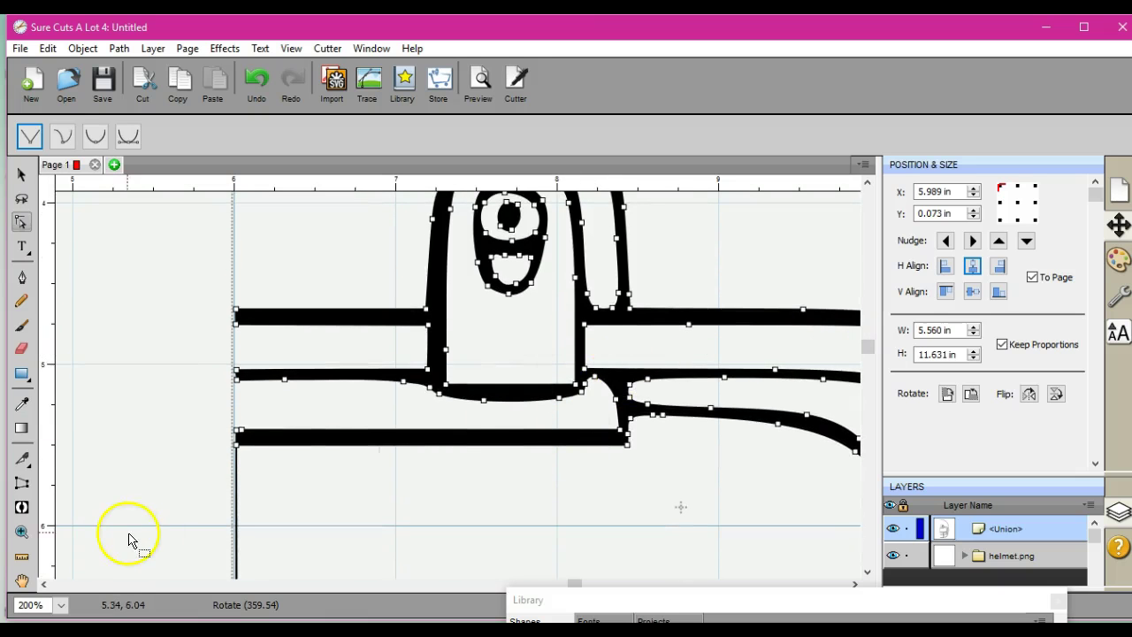
# Step: Zoom to 35% and run Path > Simplify twice at threshold 100, leaving 302 nodes
pyautogui.click(61, 605)
pyautogui.click(35, 584)
pyautogui.click(122, 48)
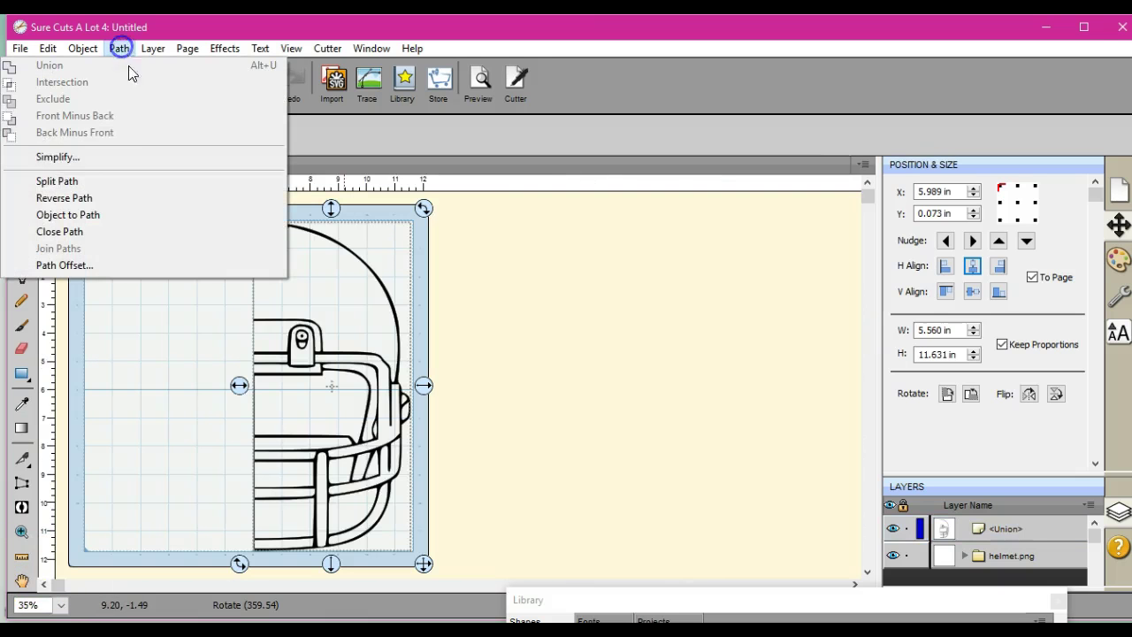
pyautogui.click(486, 236)
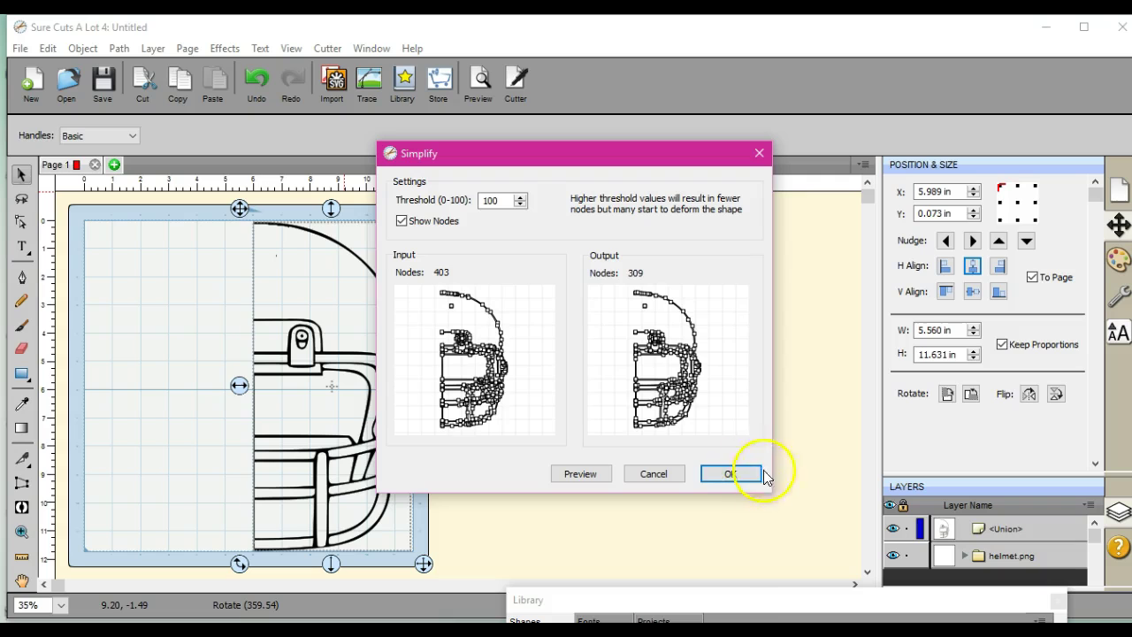
pyautogui.click(745, 475)
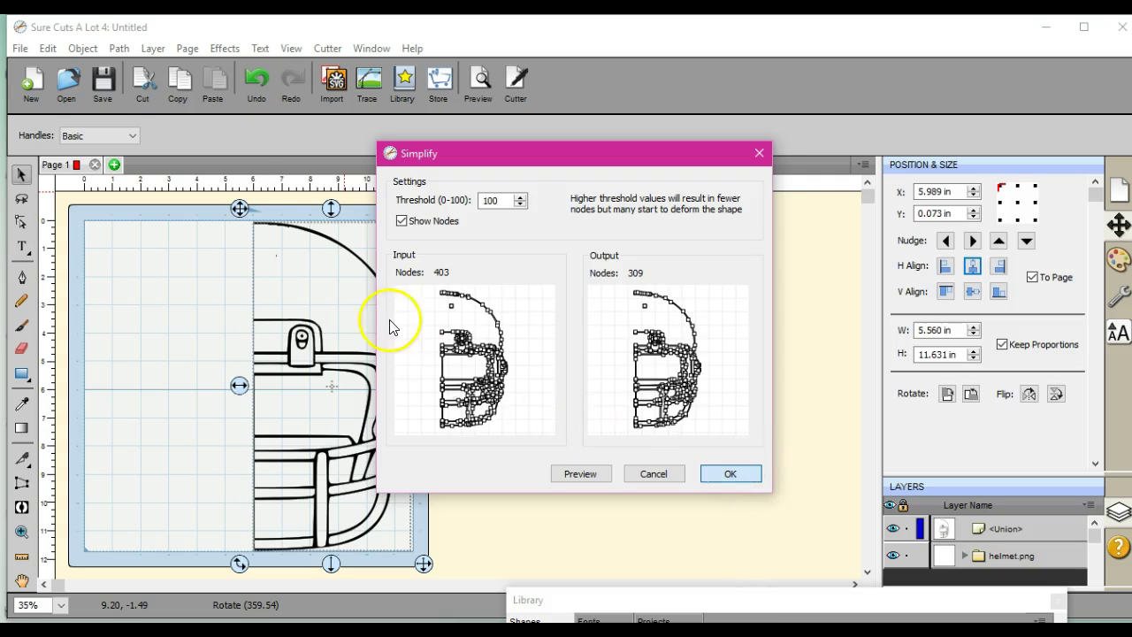
pyautogui.click(120, 50)
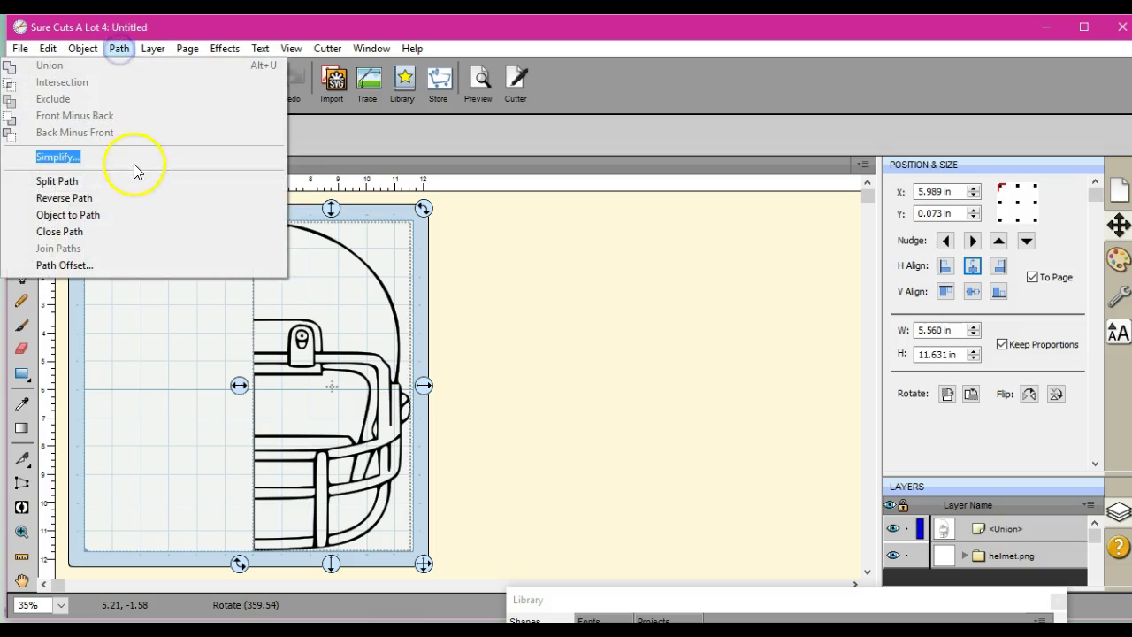
pyautogui.click(481, 283)
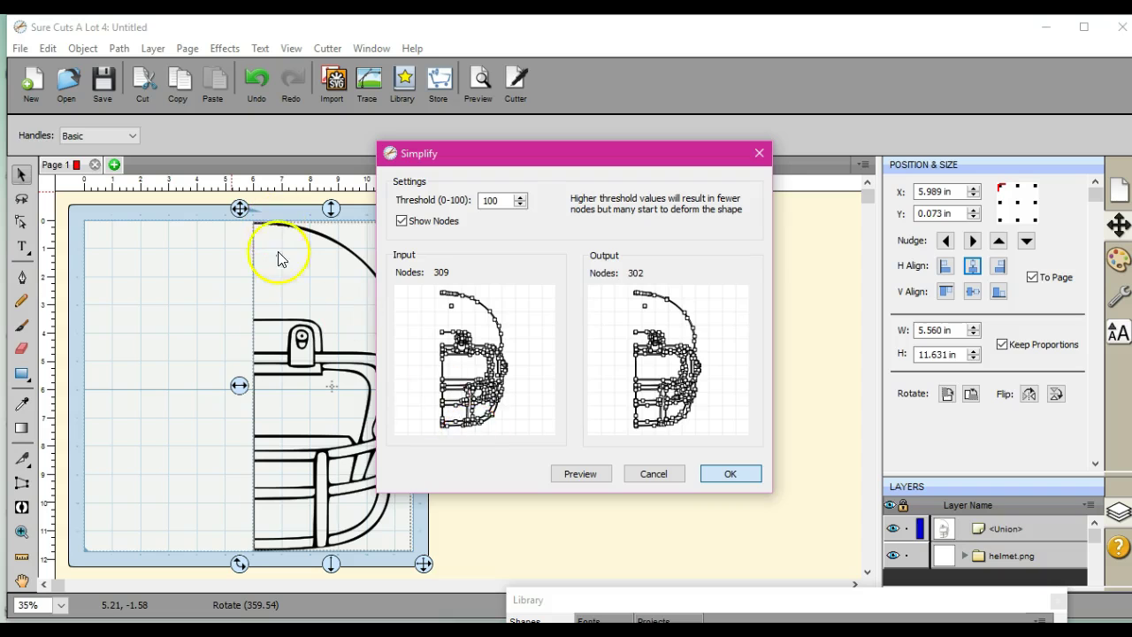
pyautogui.press('Return')
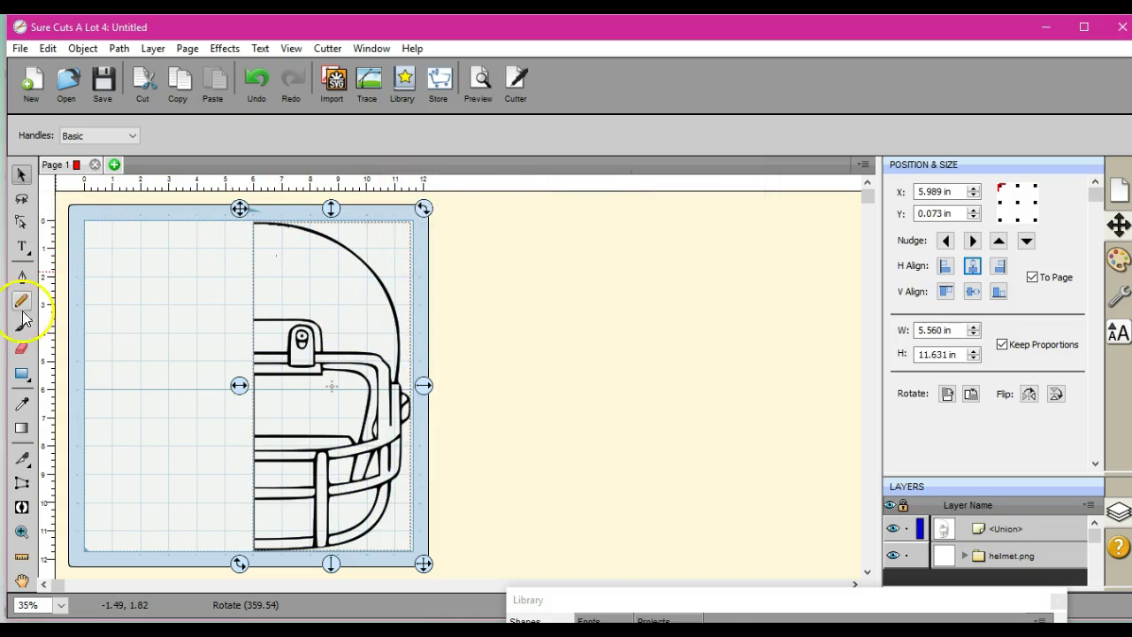
# Step: Erase helmet.png near the helmet's top, then return to the Selection tool
pyautogui.click(21, 348)
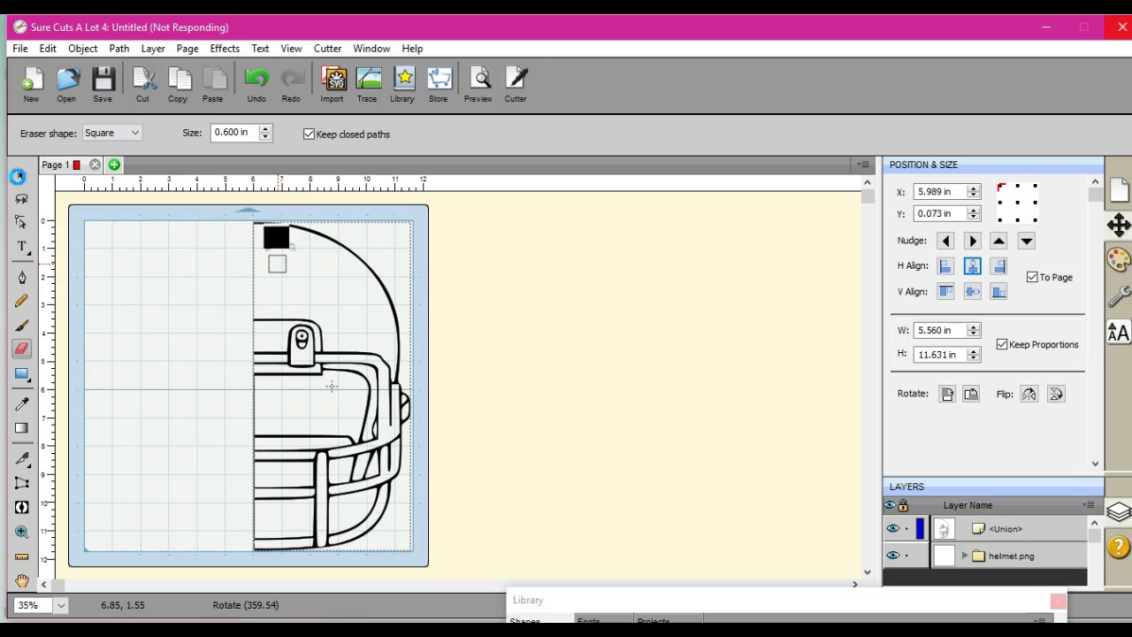
pyautogui.click(103, 246)
pyautogui.click(21, 173)
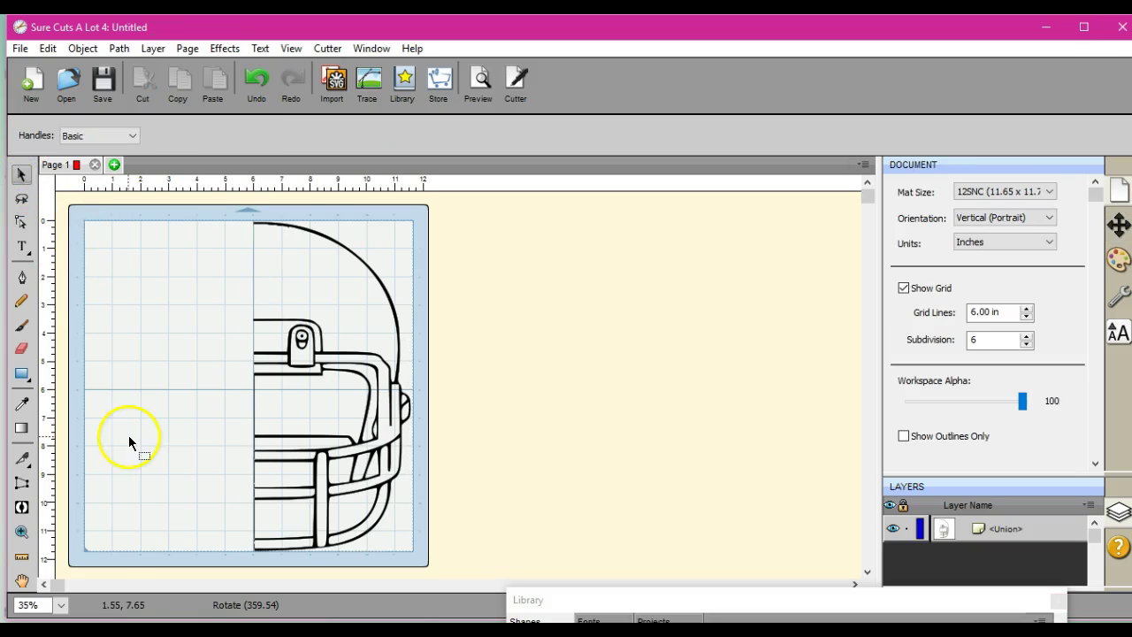
# Step: Raise the Library window, open Fonts, and pick CollegiateFLF by typing 'col' to jump
pyautogui.click(645, 598)
pyautogui.moveTo(645, 599); pyautogui.dragTo(678, 251)
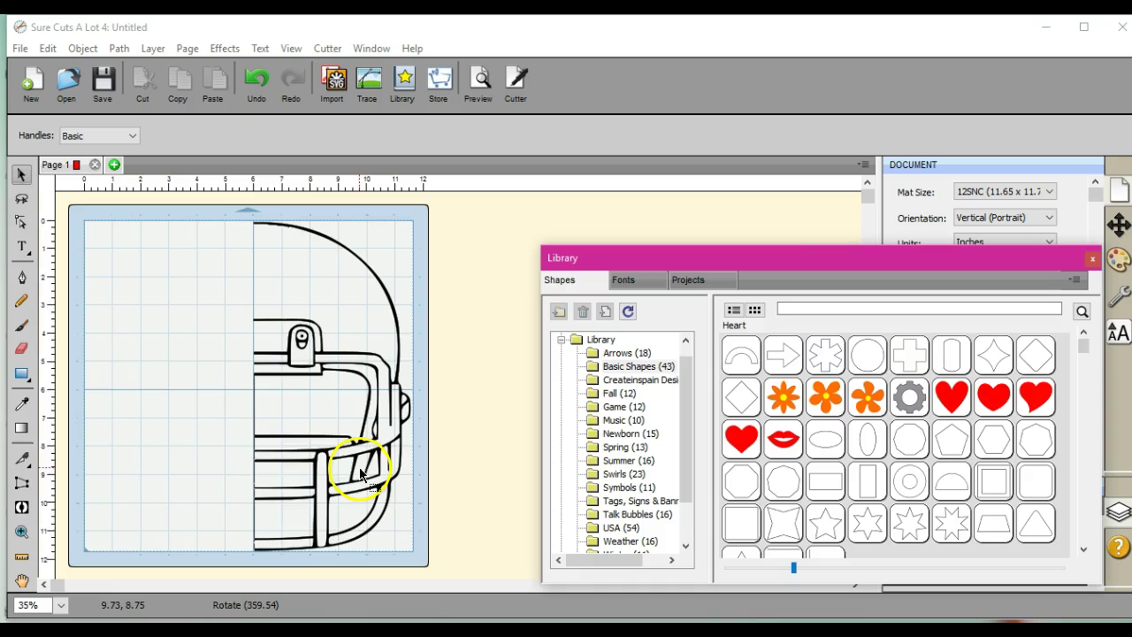
pyautogui.moveTo(794, 264); pyautogui.dragTo(813, 571)
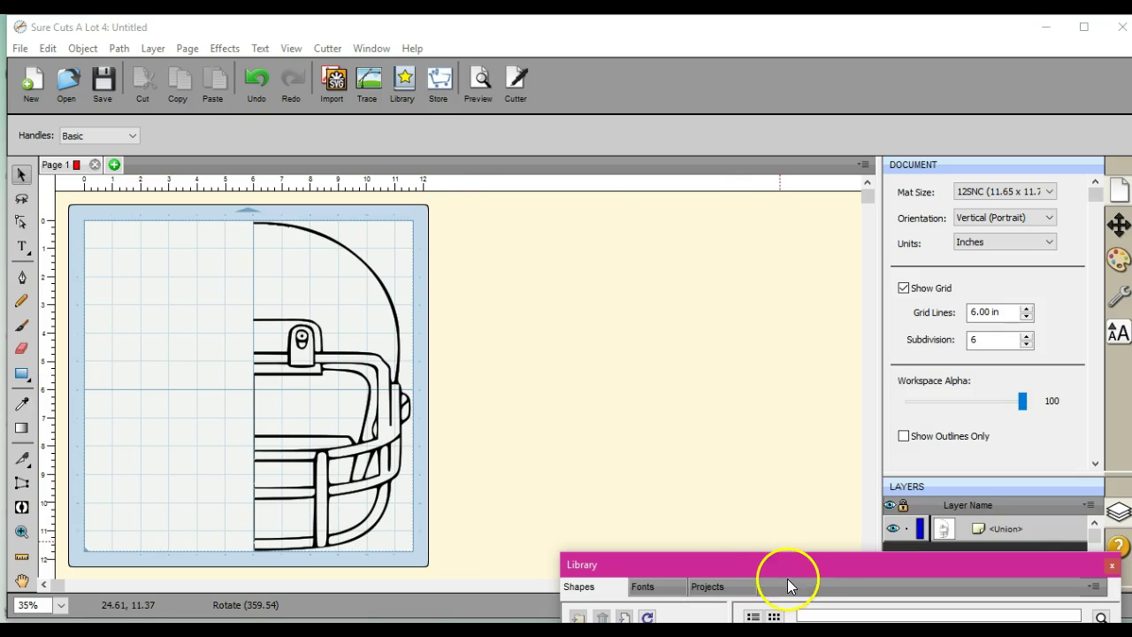
pyautogui.moveTo(792, 567); pyautogui.dragTo(832, 292)
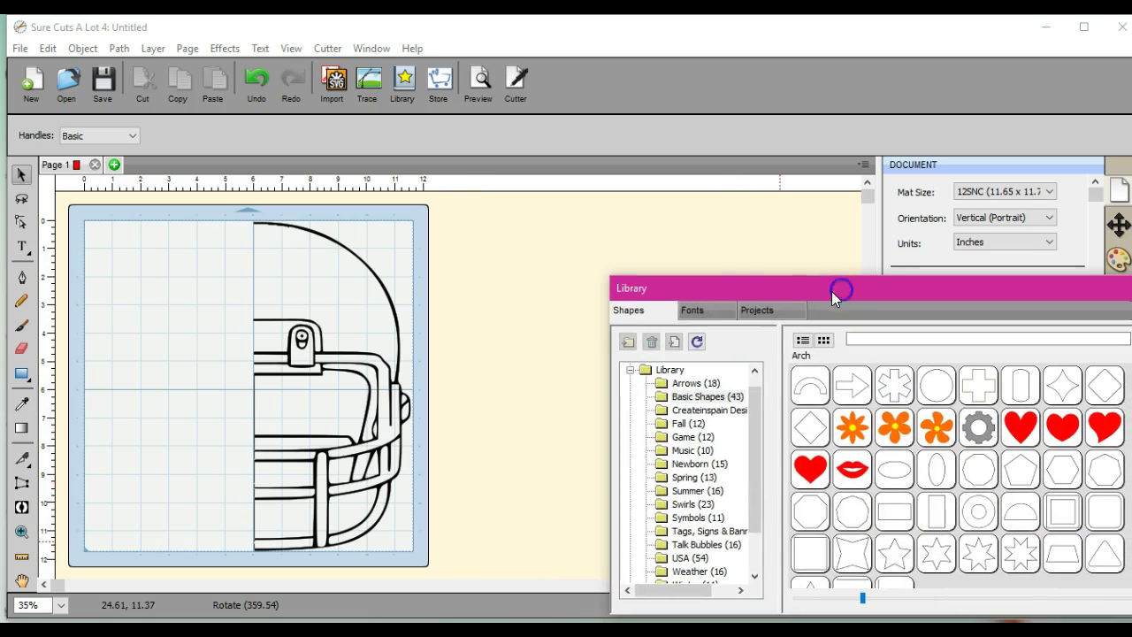
pyautogui.click(691, 312)
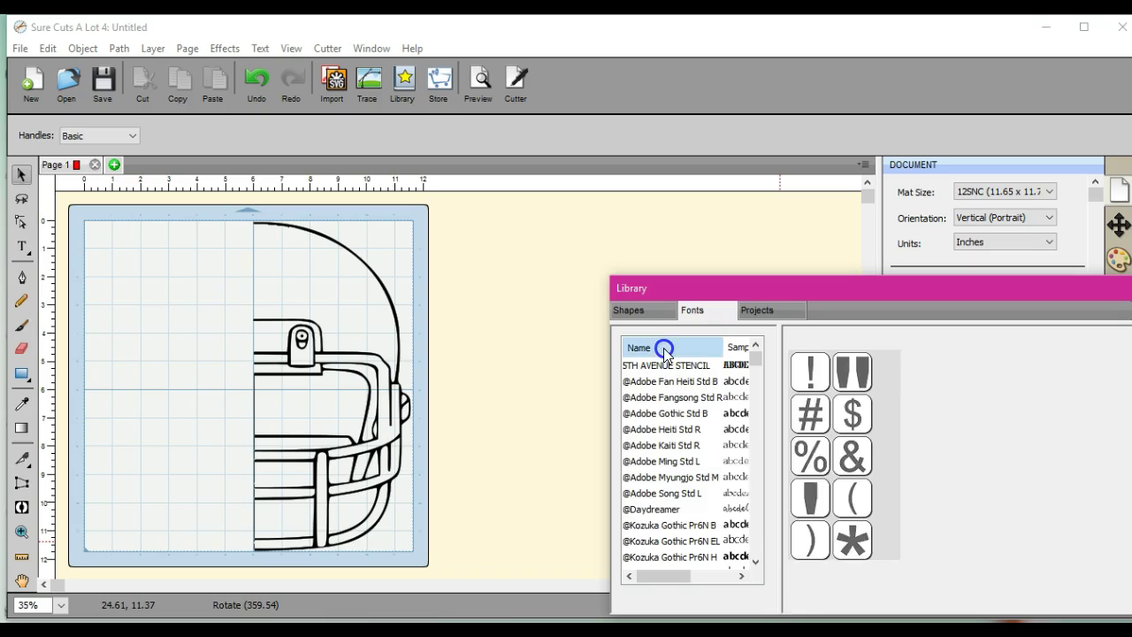
pyautogui.press('c')
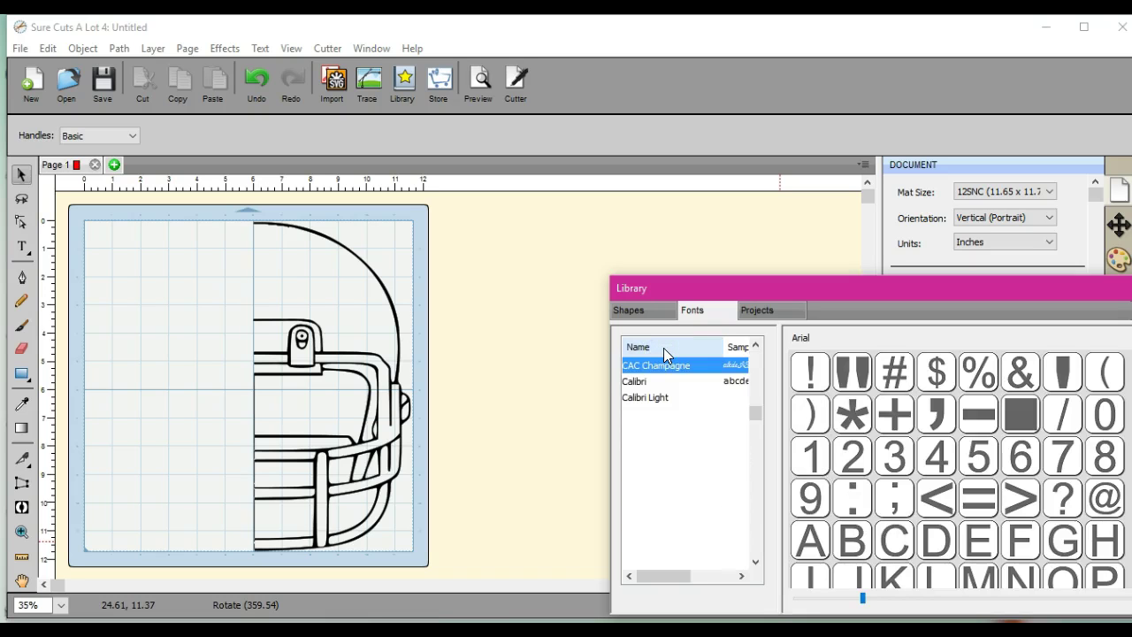
pyautogui.press('o')
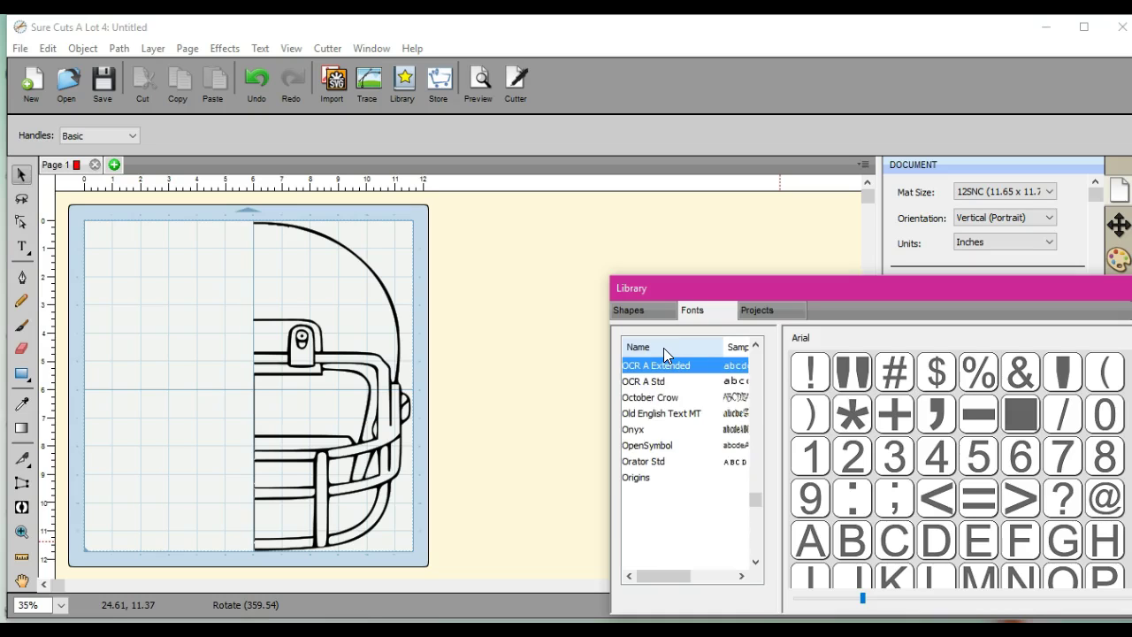
pyautogui.press('l')
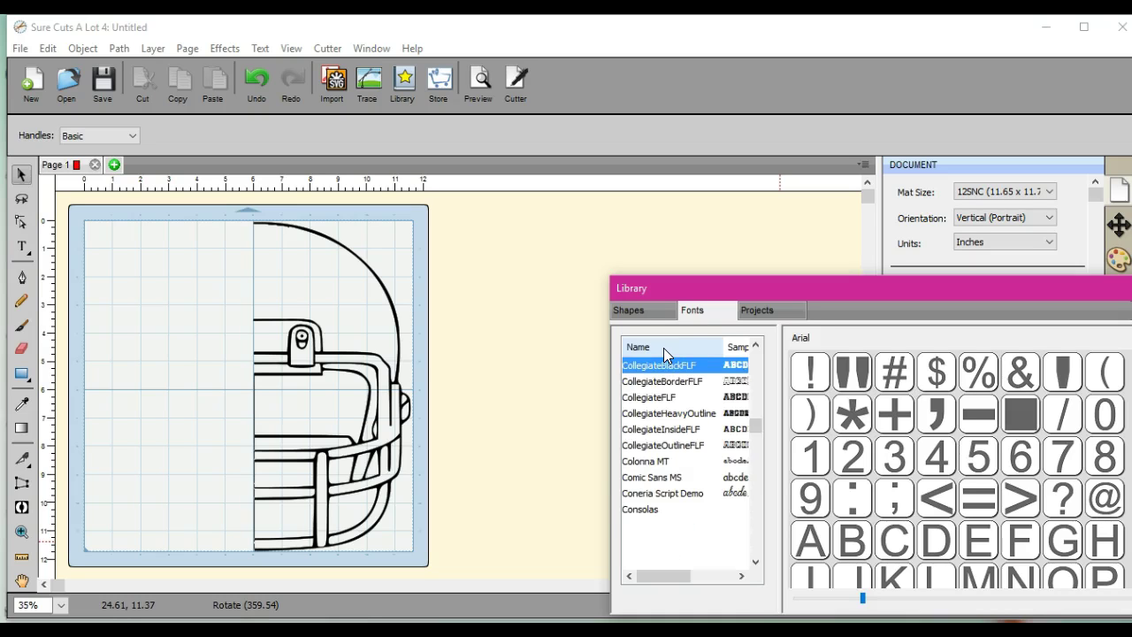
pyautogui.click(731, 400)
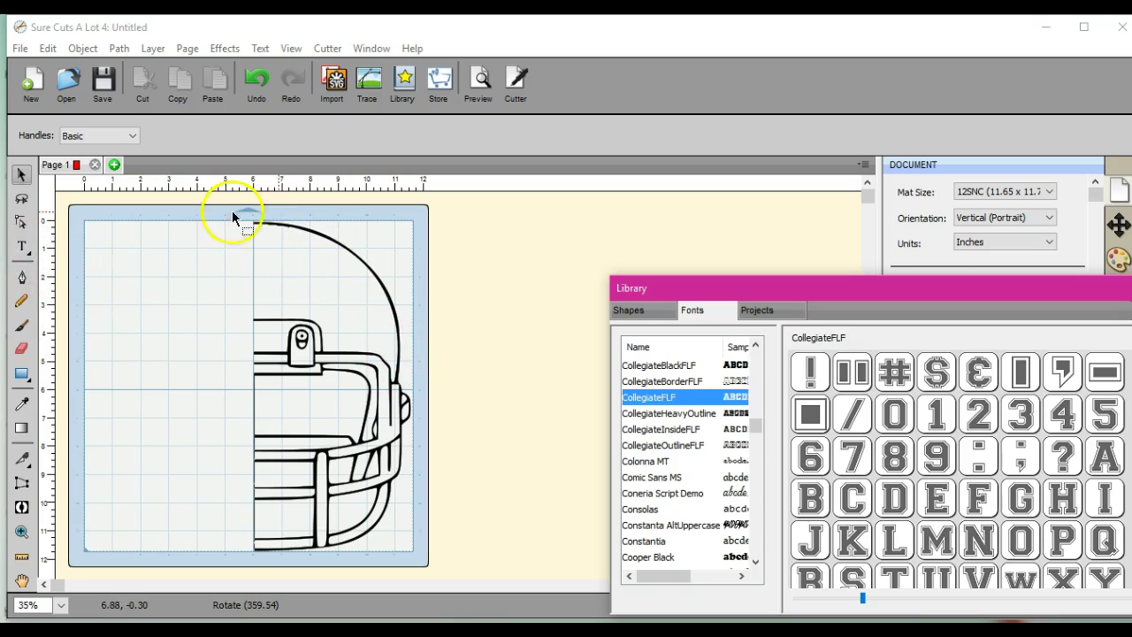
# Step: Create arched text reading ERNST on the mat with Type on Arch
pyautogui.click(22, 248)
pyautogui.moveTo(23, 248); pyautogui.dragTo(93, 315)
pyautogui.click(124, 338)
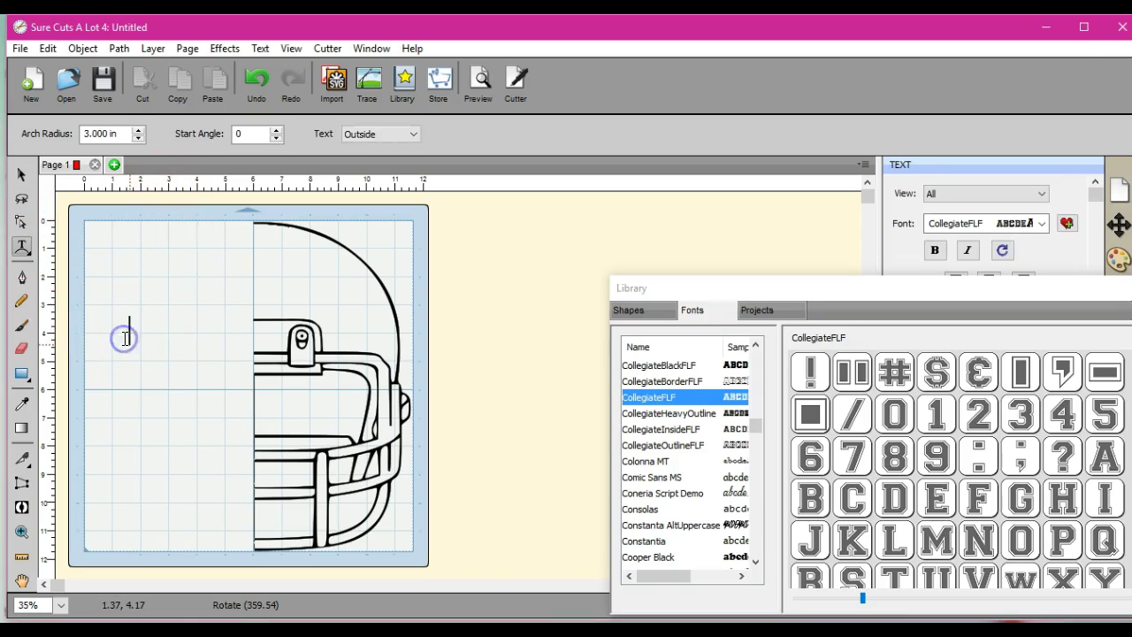
pyautogui.write('ERNST')
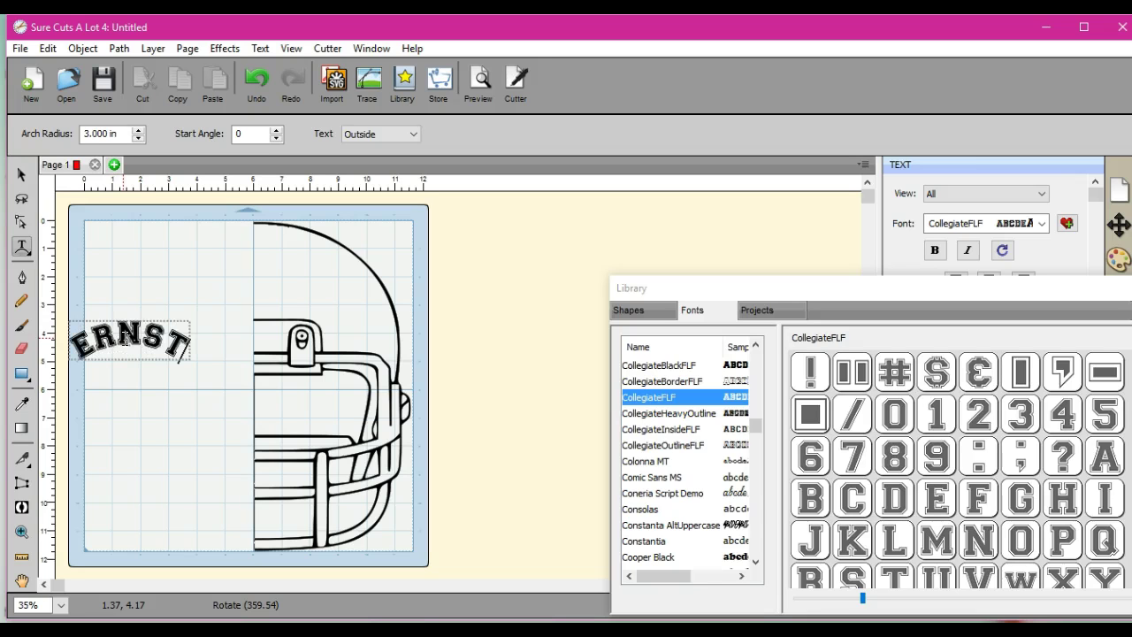
# Step: Move ERNST onto the helmet top and rotate it about 8 degrees to follow the curve
pyautogui.click(22, 174)
pyautogui.moveTo(125, 343); pyautogui.dragTo(310, 261)
pyautogui.moveTo(382, 229); pyautogui.dragTo(398, 269)
pyautogui.moveTo(308, 256); pyautogui.dragTo(329, 257)
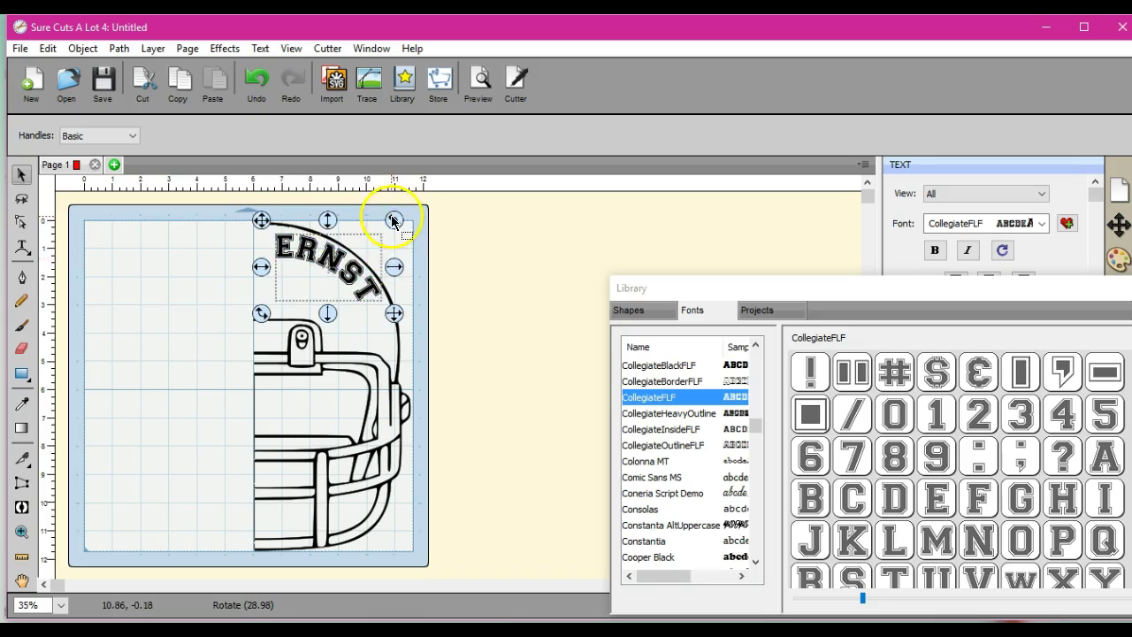
pyautogui.moveTo(392, 222); pyautogui.dragTo(399, 228)
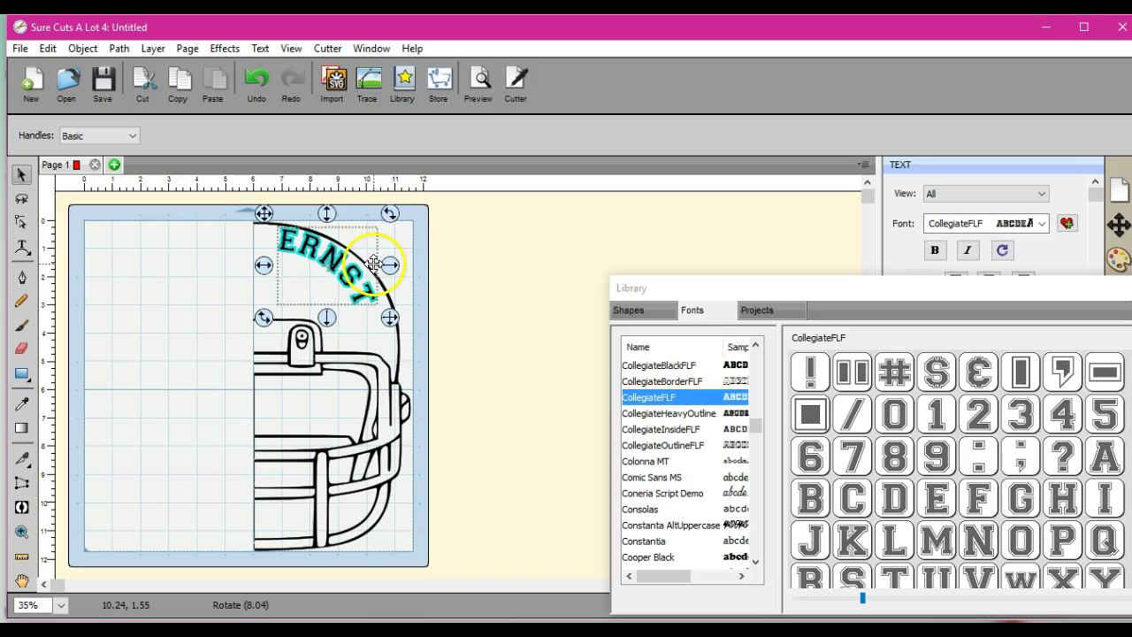
# Step: Move the library window aside and widen ERNST with the W spin arrows to about 4 inches
pyautogui.click(710, 334)
pyautogui.moveTo(711, 334); pyautogui.dragTo(552, 596)
pyautogui.click(1119, 226)
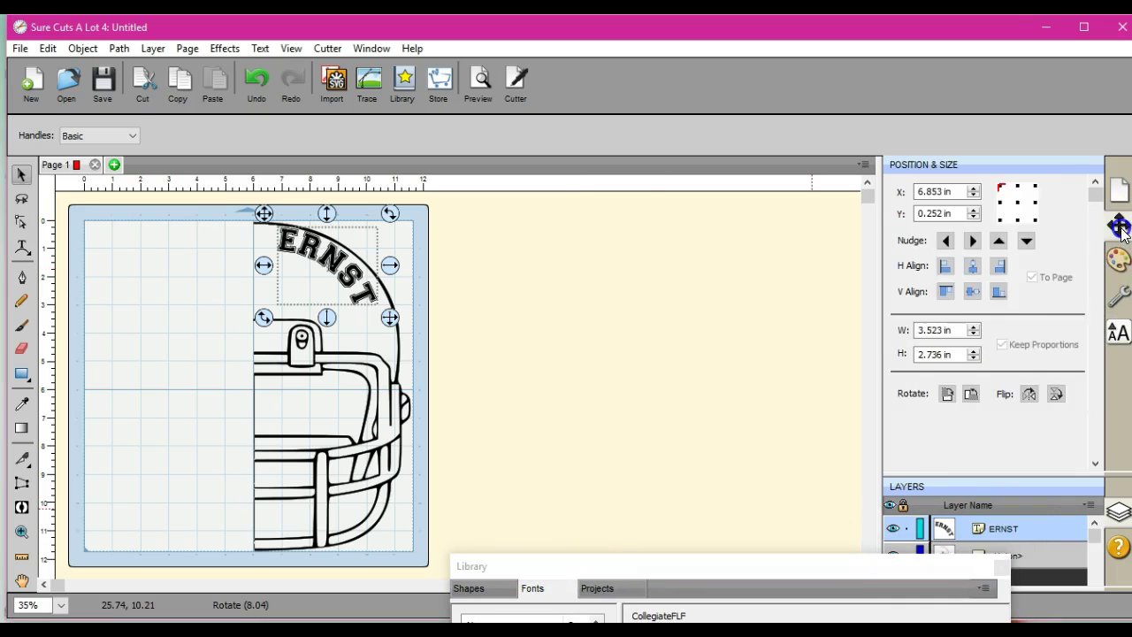
pyautogui.click(974, 328)
pyautogui.click(974, 327)
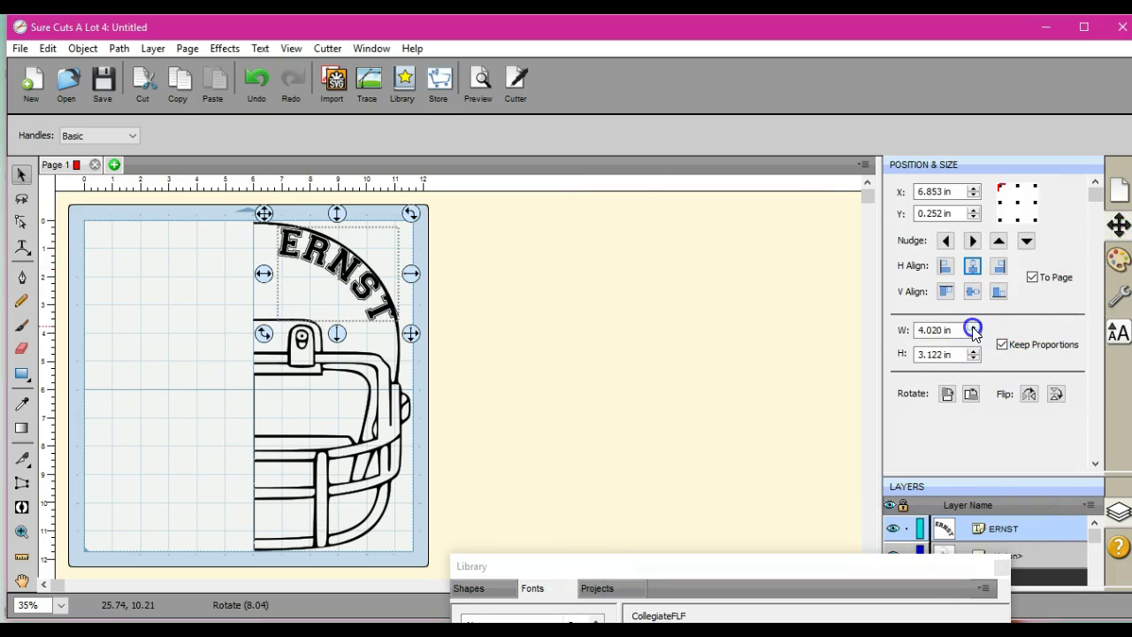
# Step: Fit ERNST level along the helmet top at about 0.37°, X 6.861 in, Y 0.206 in
pyautogui.moveTo(338, 292)
pyautogui.mouseDown()
pyautogui.moveTo(324, 286)
pyautogui.moveTo(329, 294)
pyautogui.mouseUp()
pyautogui.click(324, 222)
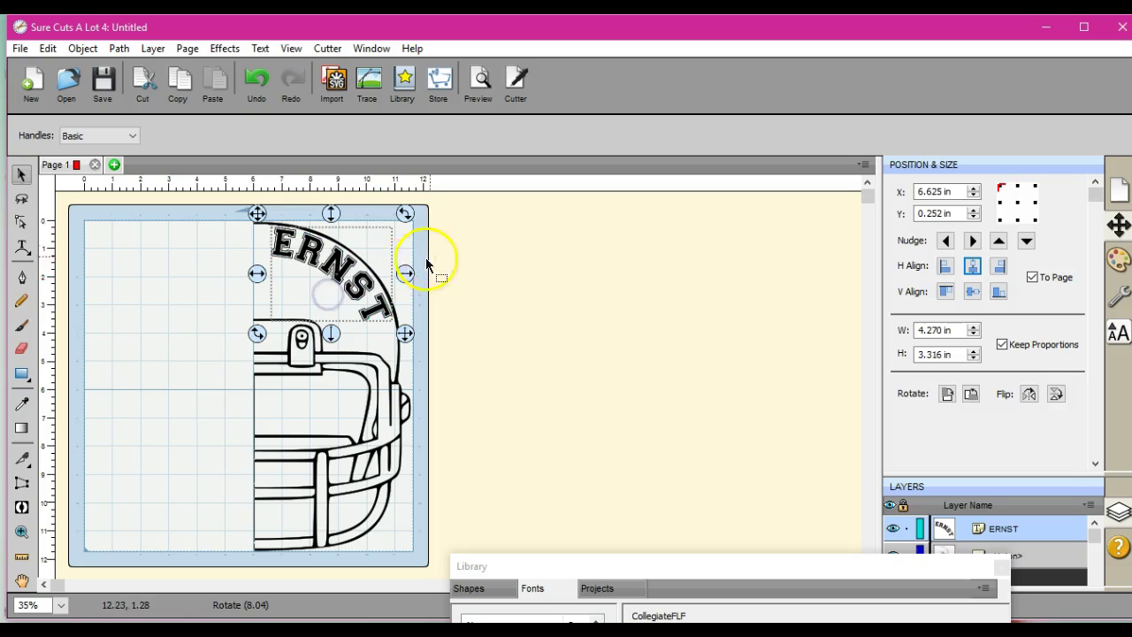
pyautogui.moveTo(410, 212); pyautogui.dragTo(404, 217)
pyautogui.moveTo(317, 291); pyautogui.dragTo(336, 282)
pyautogui.click(413, 213)
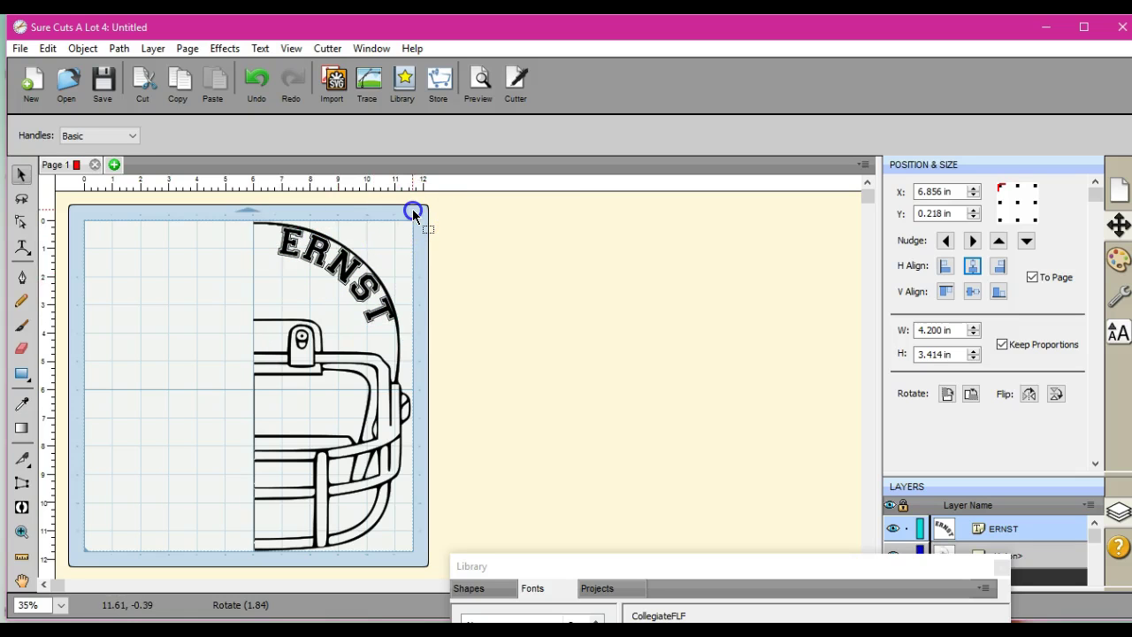
# Step: Level ERNST, raise the font library, and choose Type on Arch with text set Outside
pyautogui.moveTo(412, 213); pyautogui.dragTo(413, 215)
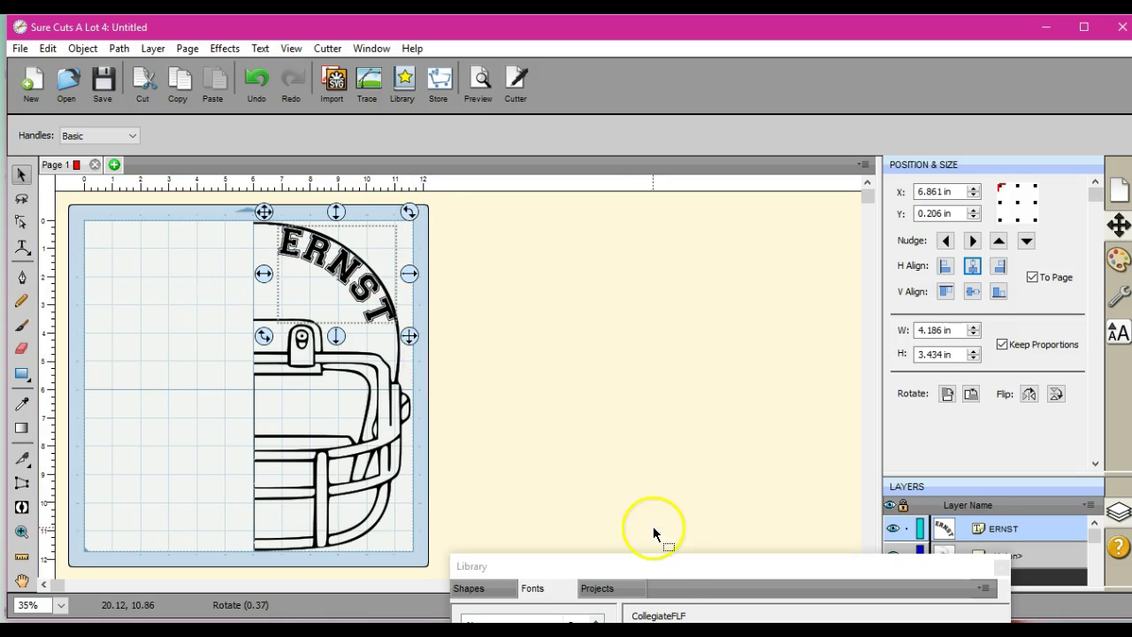
pyautogui.moveTo(682, 571); pyautogui.dragTo(729, 391)
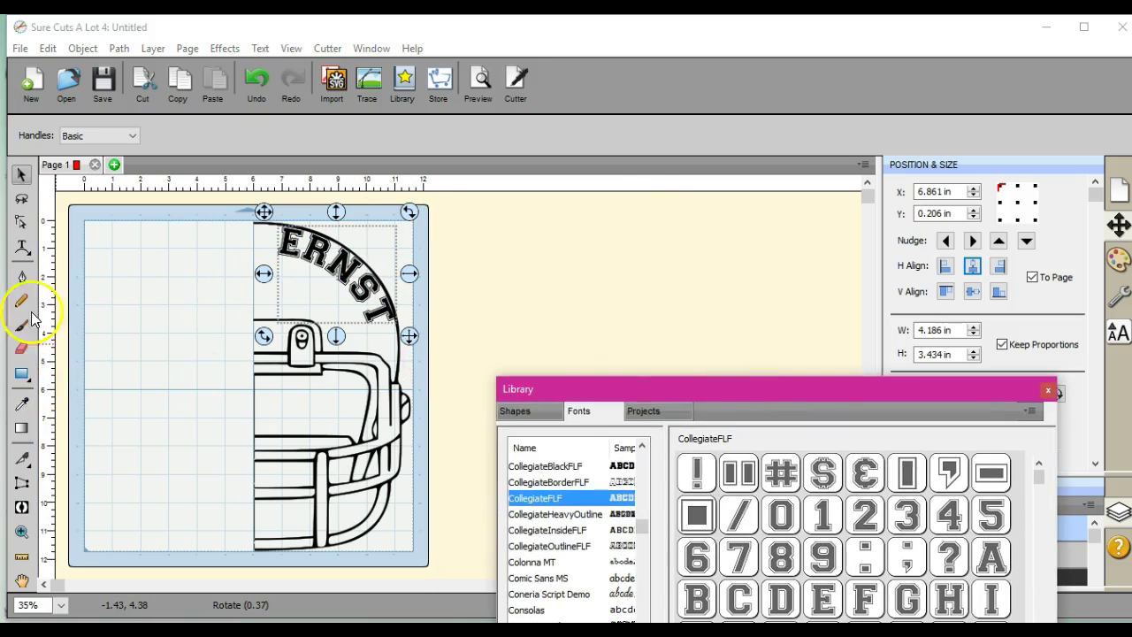
pyautogui.click(19, 255)
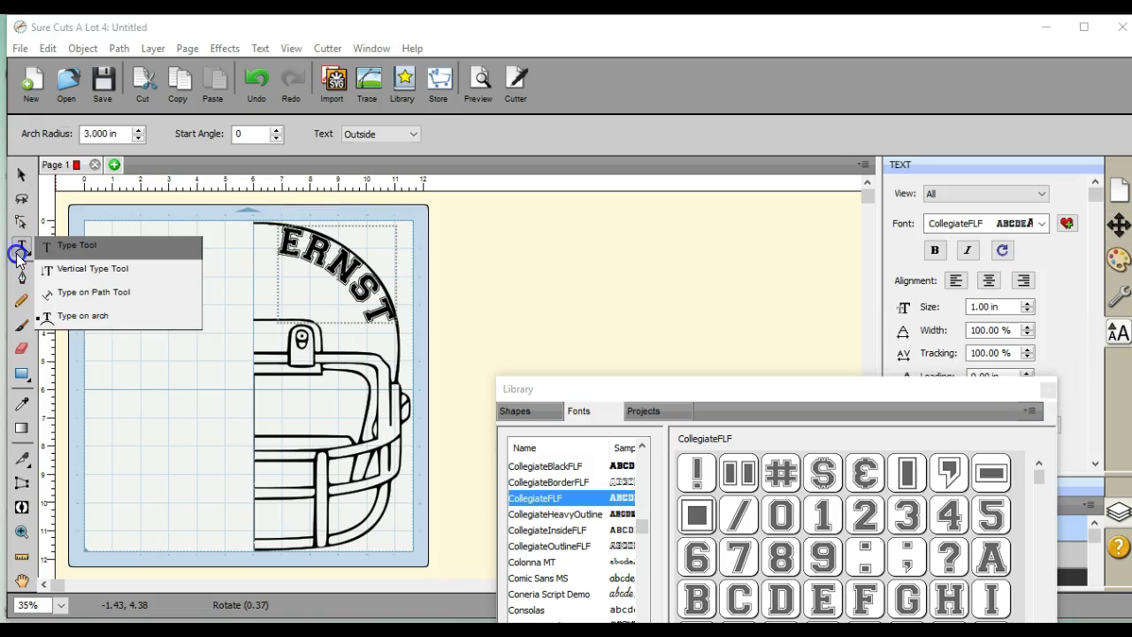
pyautogui.click(21, 247)
pyautogui.click(104, 376)
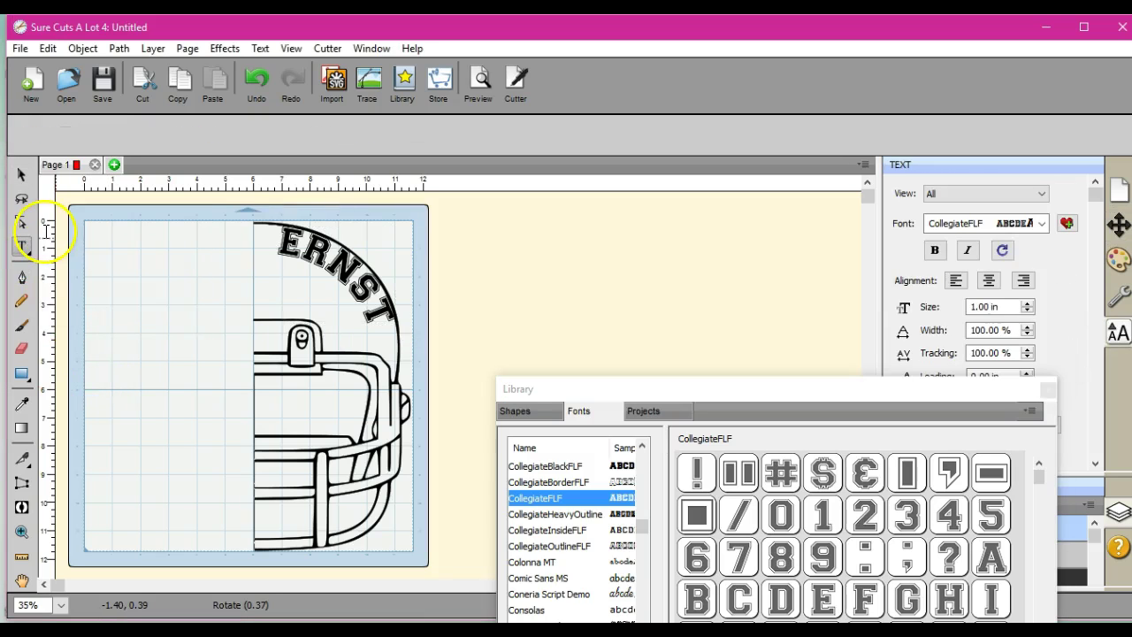
pyautogui.click(23, 252)
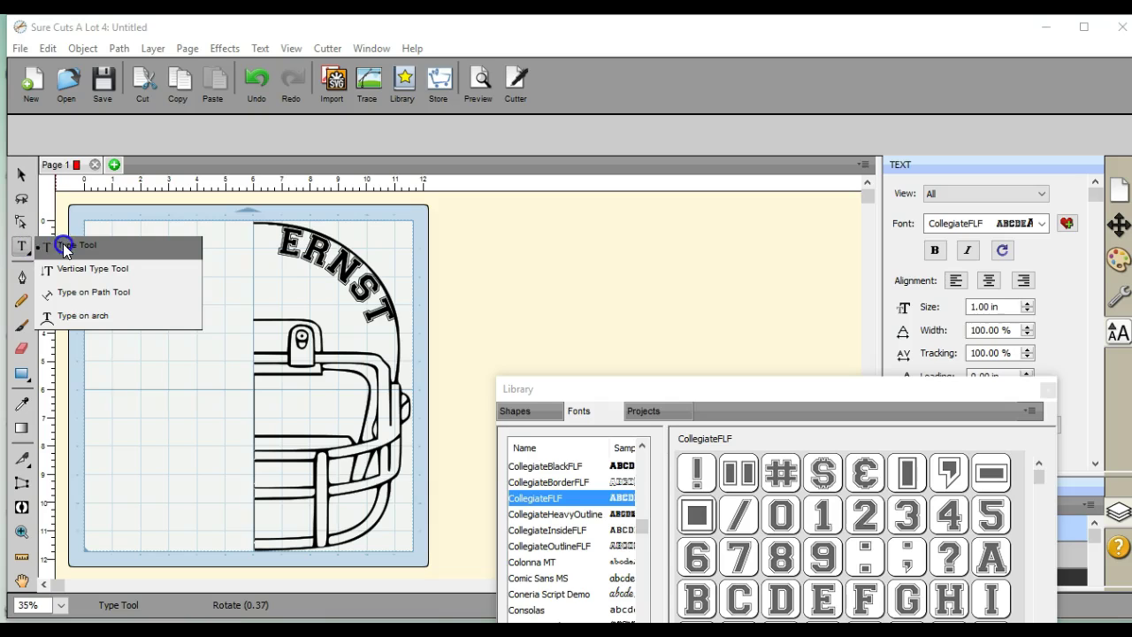
pyautogui.click(87, 322)
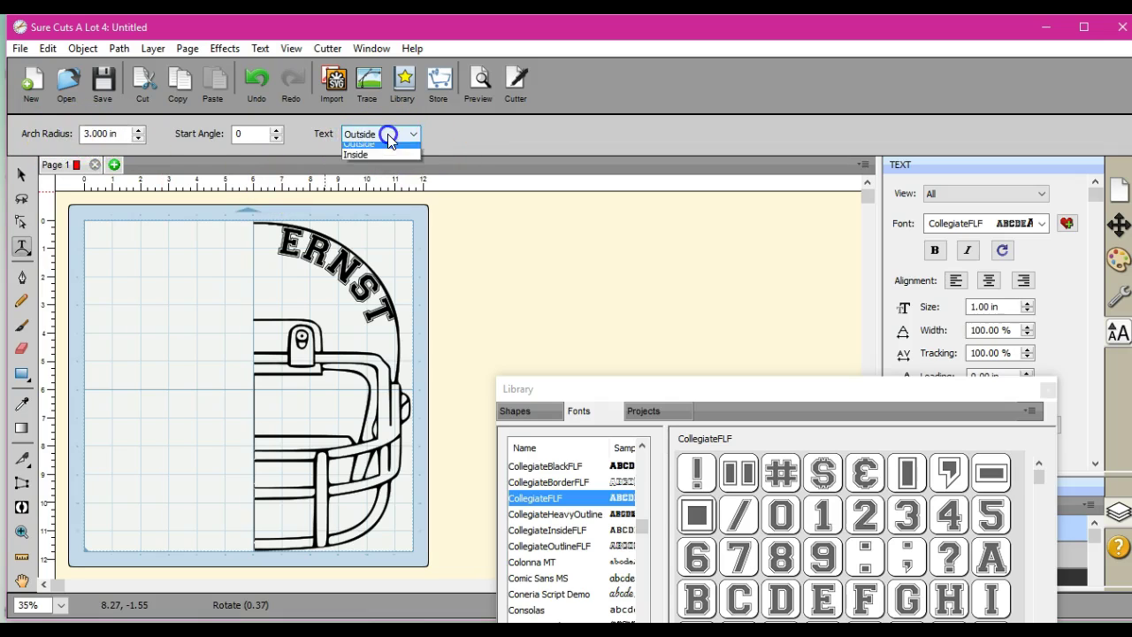
pyautogui.click(419, 214)
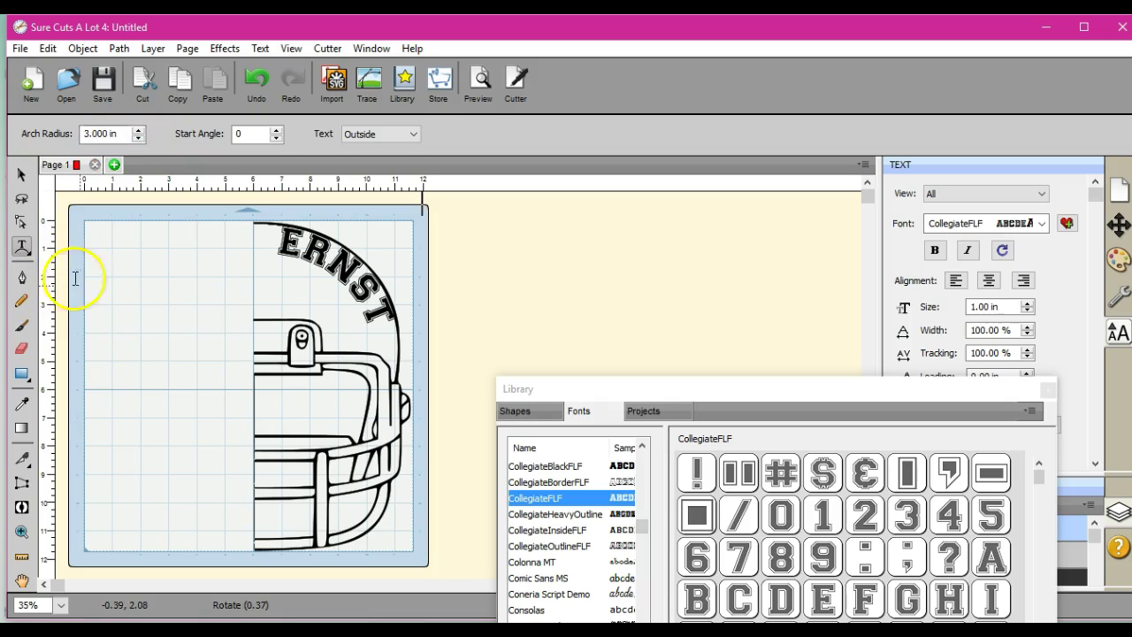
pyautogui.click(95, 306)
pyautogui.write('LA')
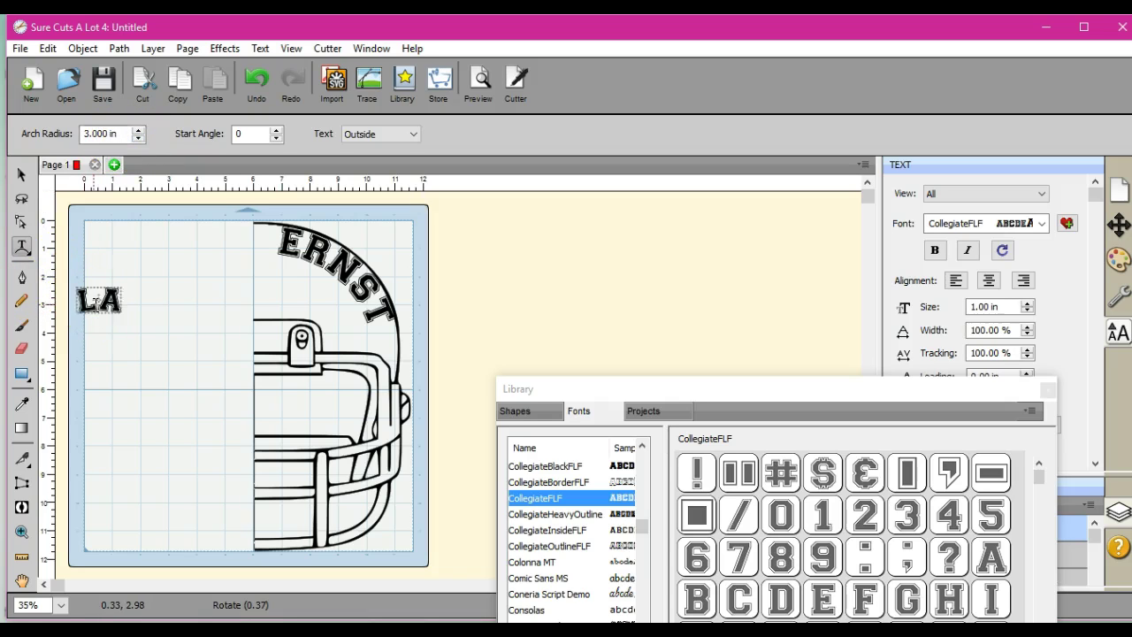
pyautogui.write('KOTA')
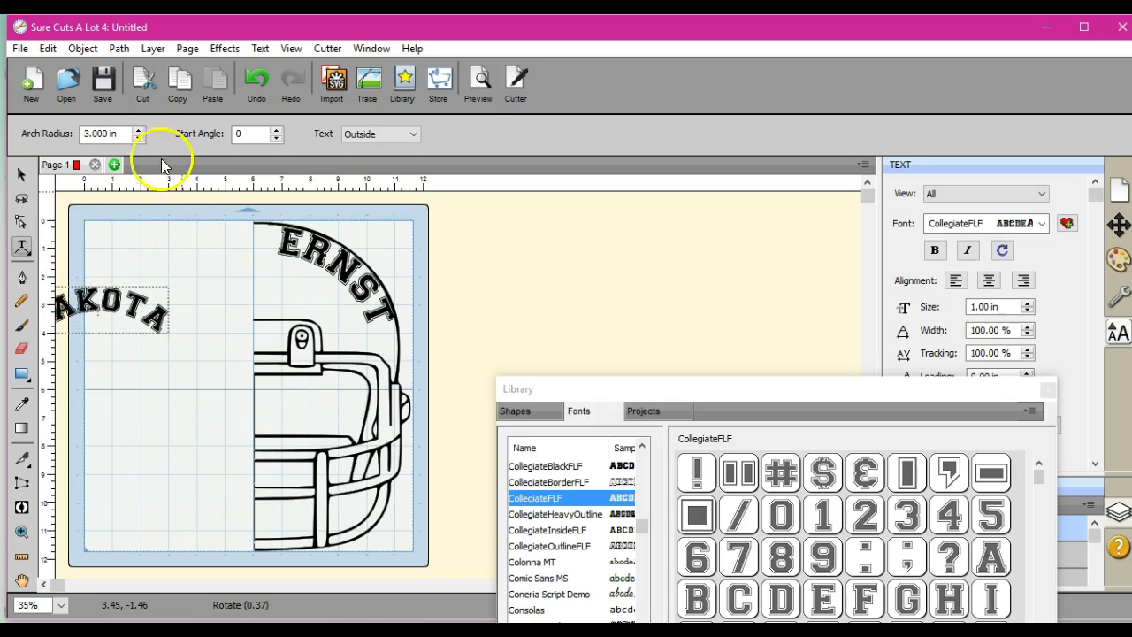
pyautogui.click(138, 129)
pyautogui.click(138, 129)
pyautogui.click(138, 129)
pyautogui.click(139, 129)
pyautogui.click(138, 130)
pyautogui.click(138, 130)
pyautogui.click(138, 130)
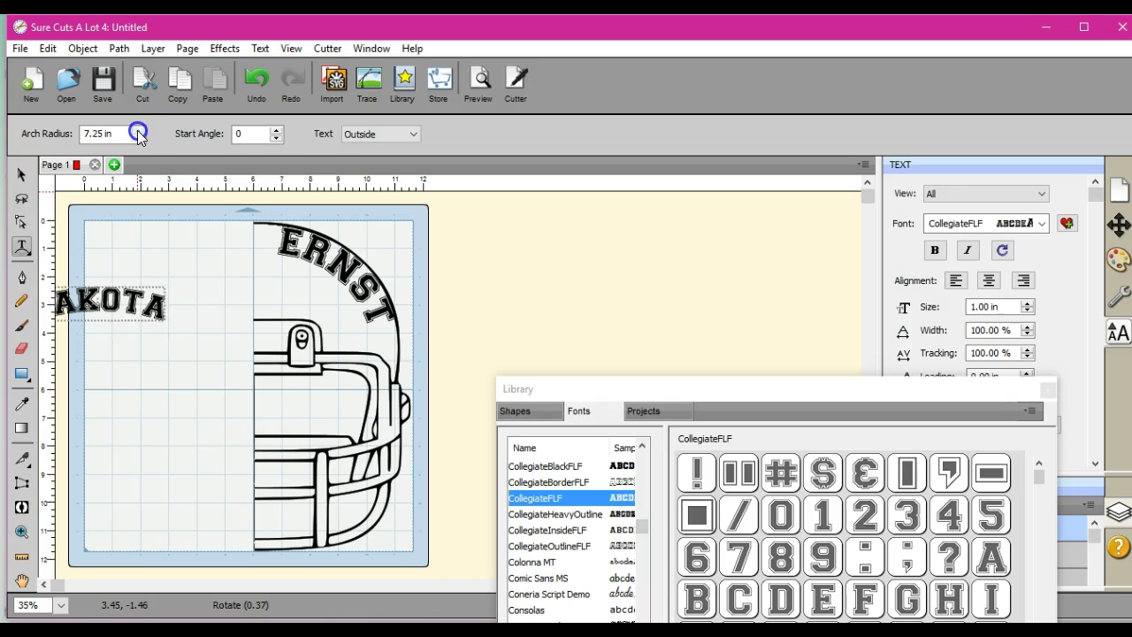
pyautogui.click(21, 177)
pyautogui.moveTo(123, 301); pyautogui.dragTo(182, 328)
pyautogui.click(21, 248)
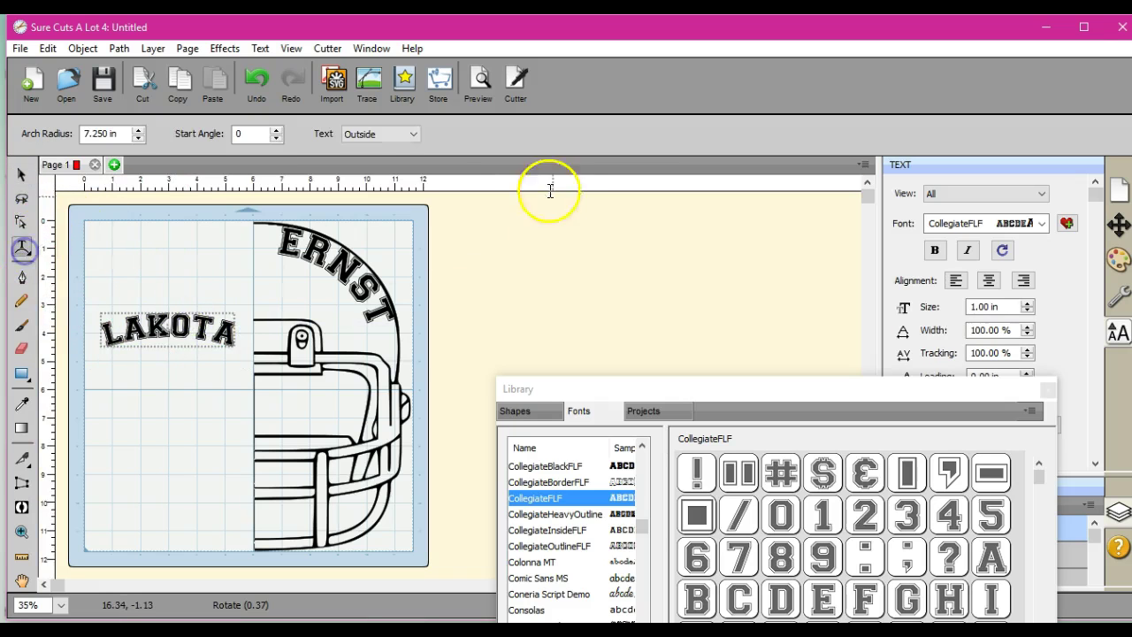
pyautogui.click(409, 135)
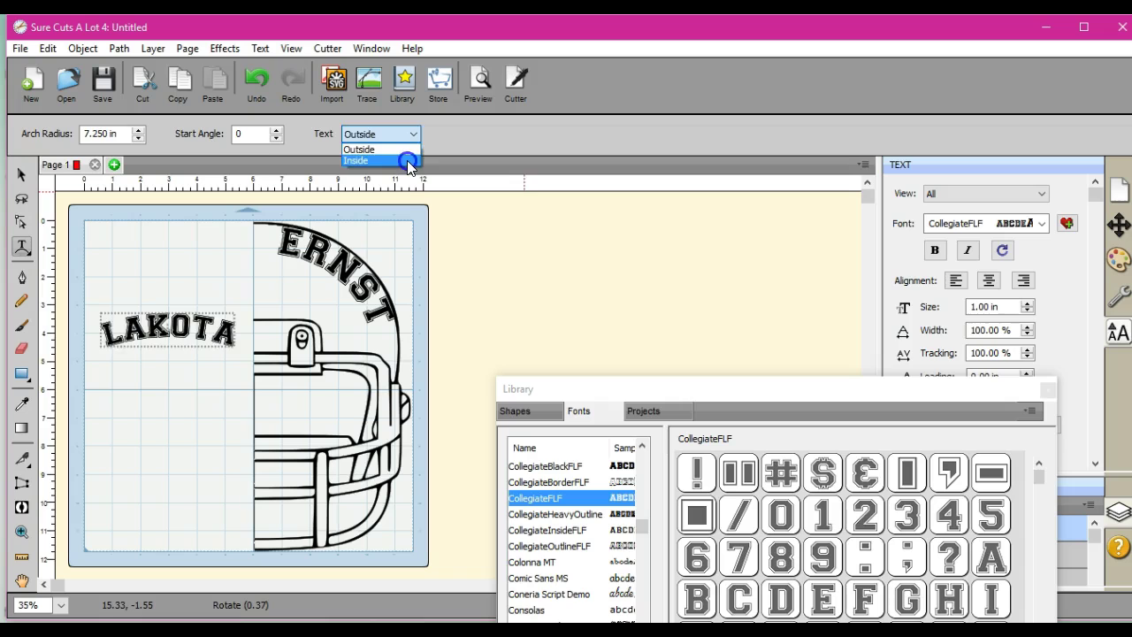
pyautogui.click(408, 162)
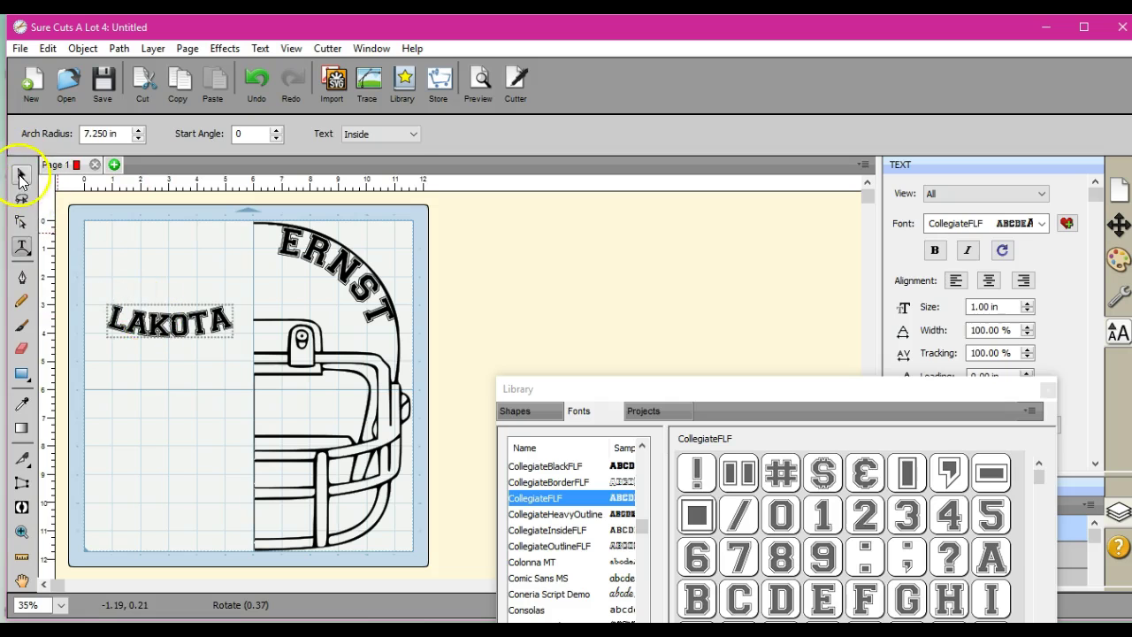
pyautogui.click(22, 174)
pyautogui.rightClick(180, 320)
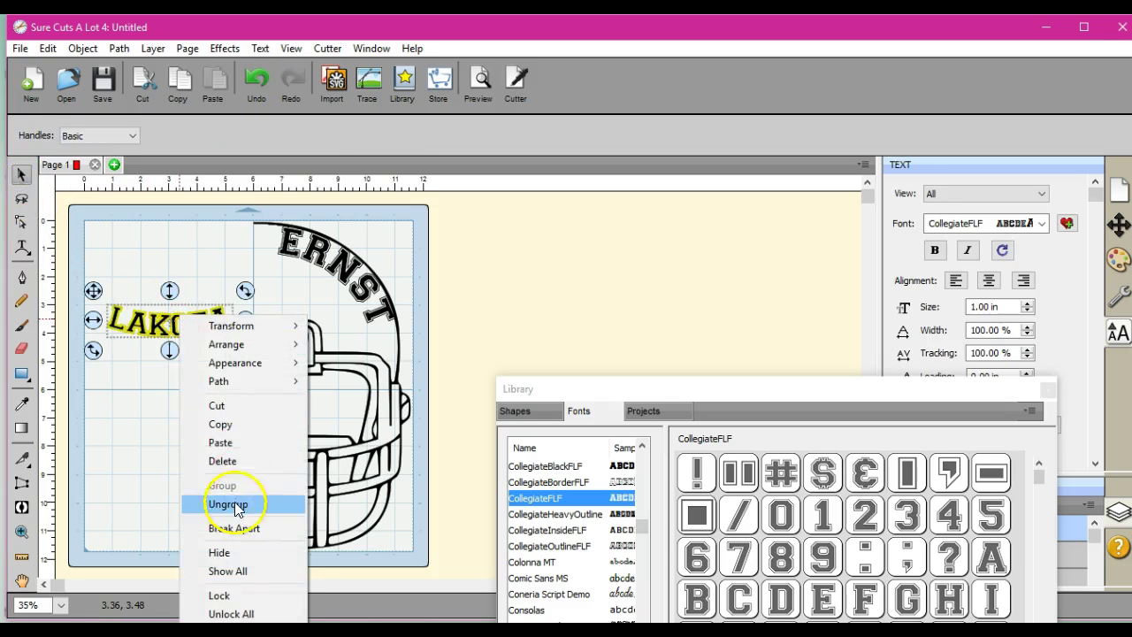
pyautogui.click(224, 461)
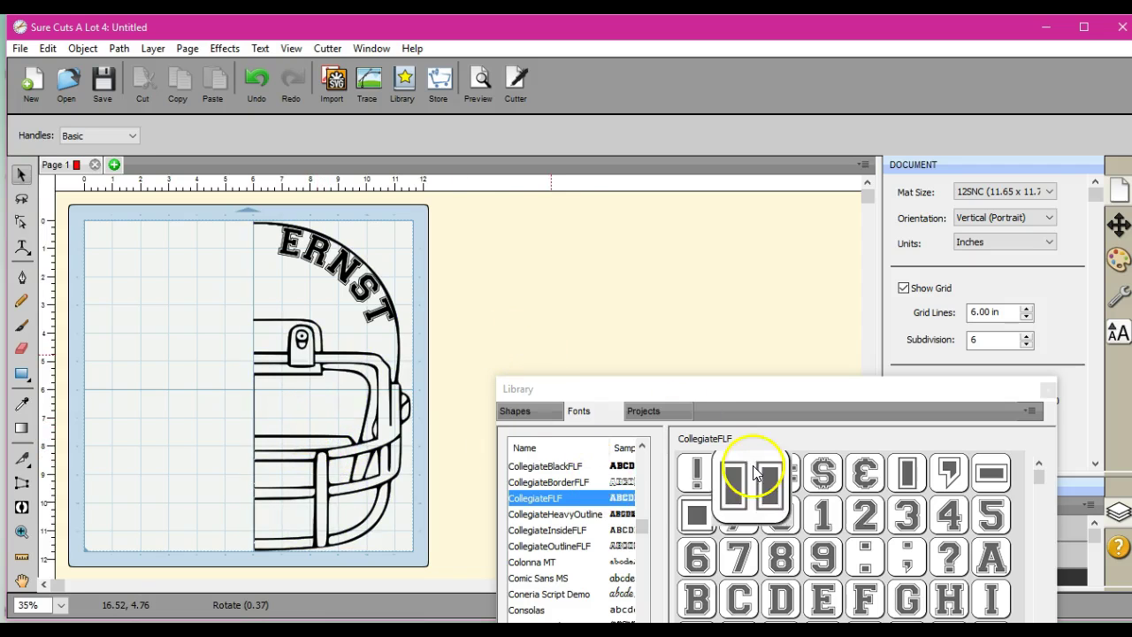
pyautogui.doubleClick(698, 556)
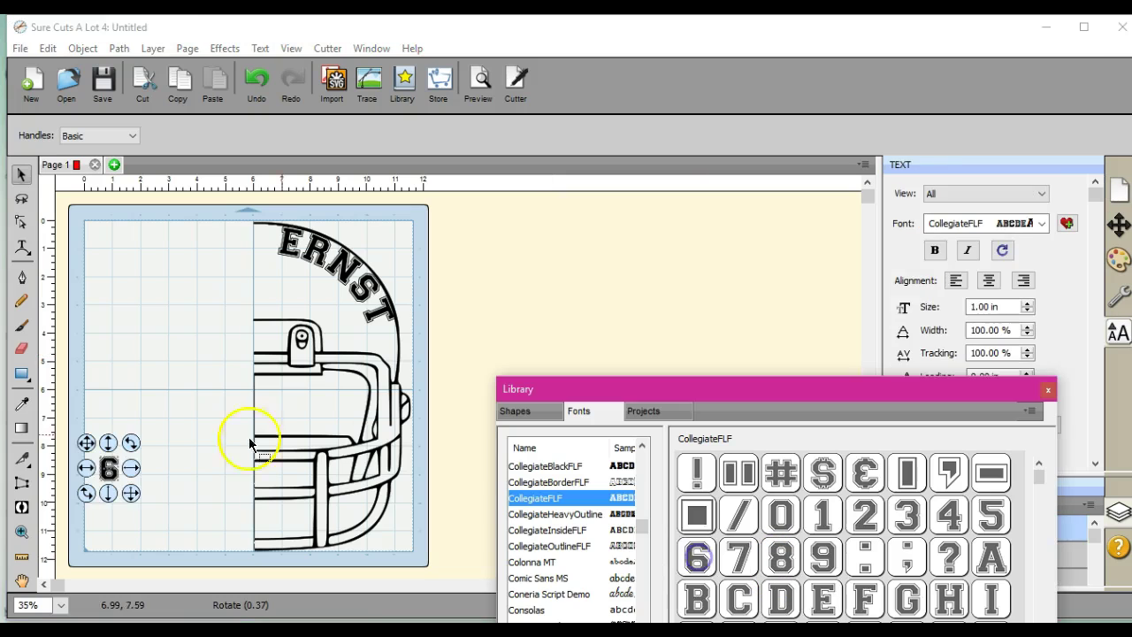
pyautogui.click(102, 473)
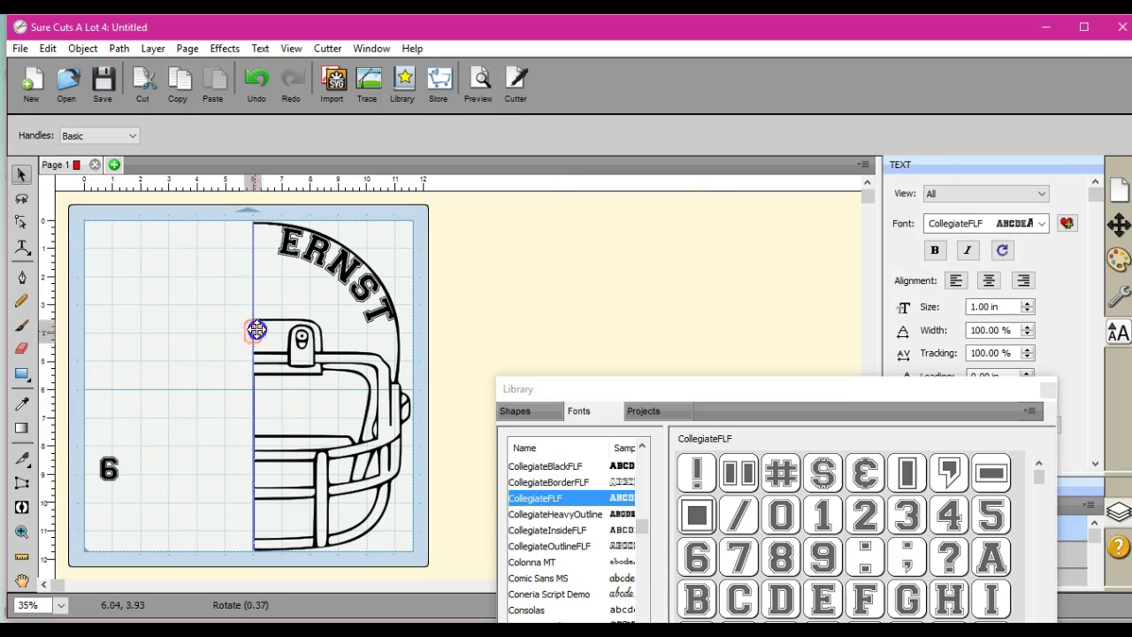
pyautogui.moveTo(288, 285)
pyautogui.mouseDown()
pyautogui.moveTo(276, 272)
pyautogui.moveTo(321, 318)
pyautogui.moveTo(320, 331)
pyautogui.moveTo(279, 273)
pyautogui.moveTo(303, 390)
pyautogui.moveTo(278, 276)
pyautogui.mouseUp()
pyautogui.click(271, 283)
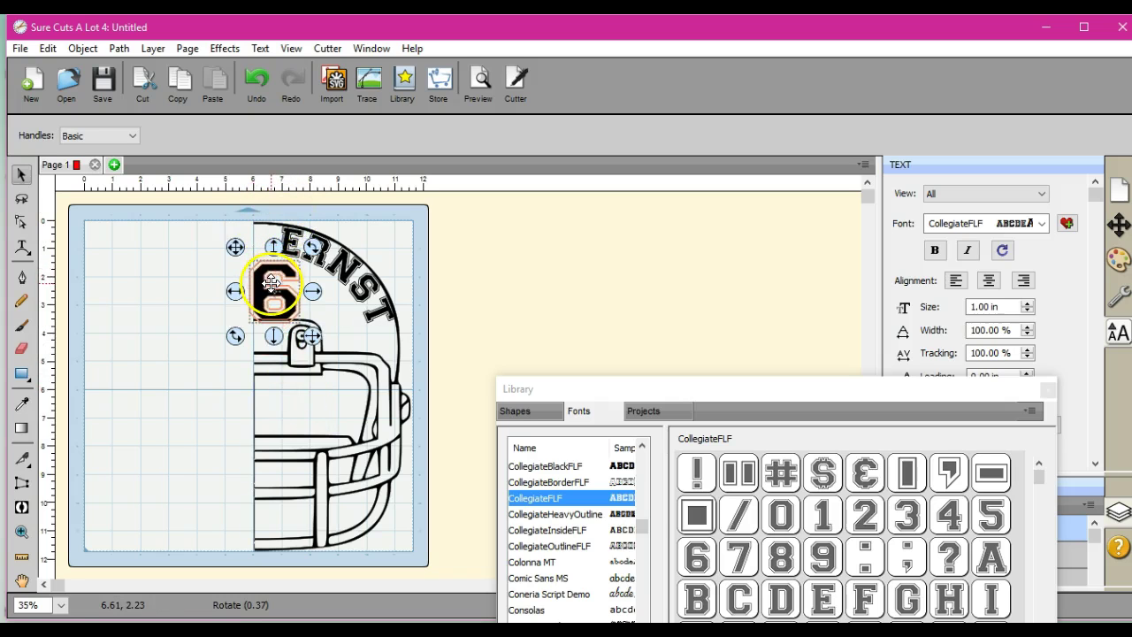
pyautogui.rightClick(272, 283)
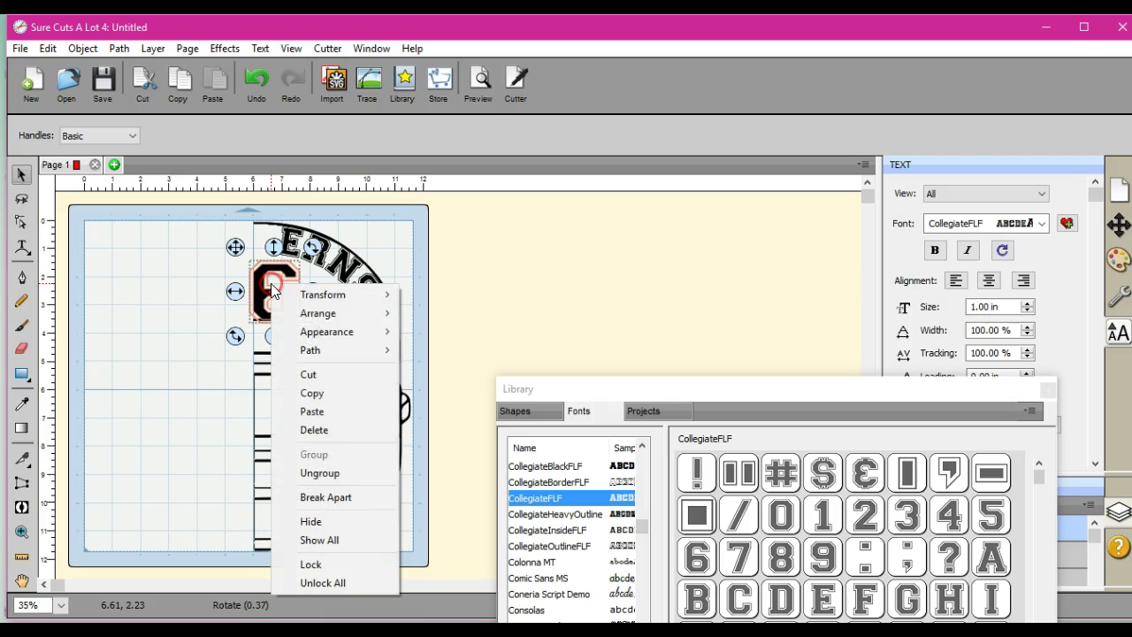
pyautogui.click(327, 433)
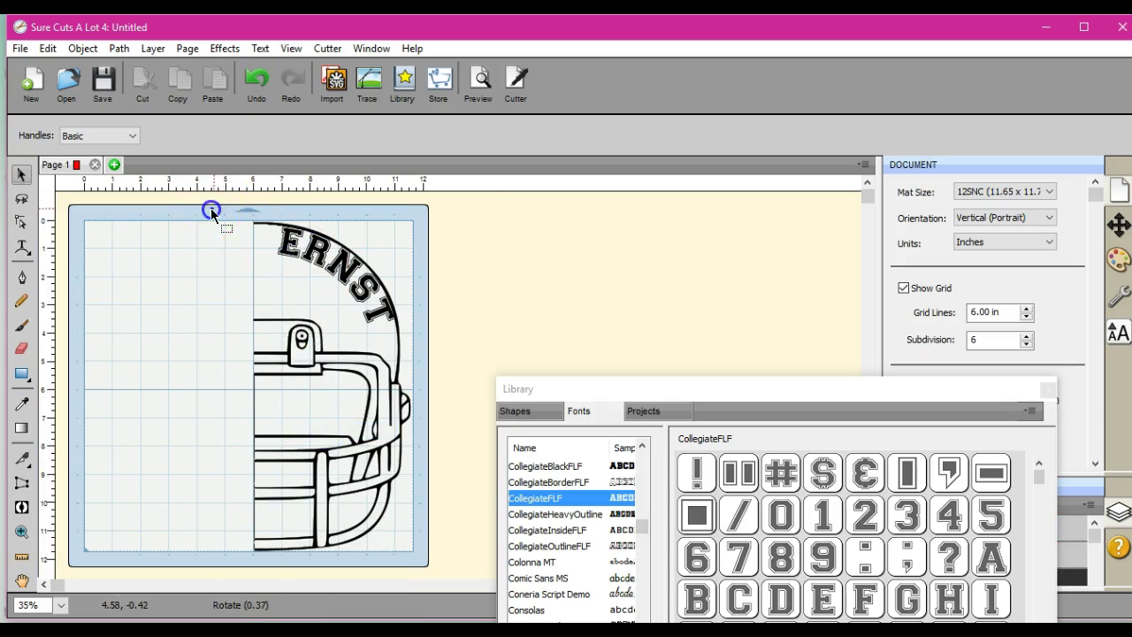
# Step: Marquee-select the helmet and ERNST text and mirror them with Flip Horizontal
pyautogui.click(292, 232)
pyautogui.moveTo(211, 198); pyautogui.dragTo(434, 570)
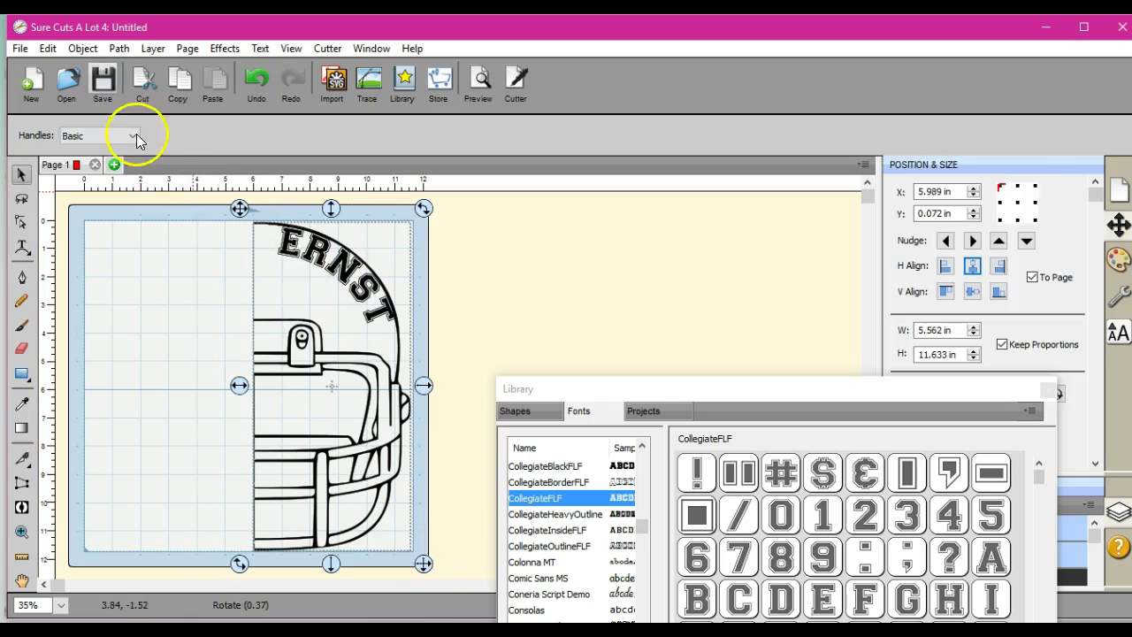
pyautogui.click(119, 48)
pyautogui.click(110, 66)
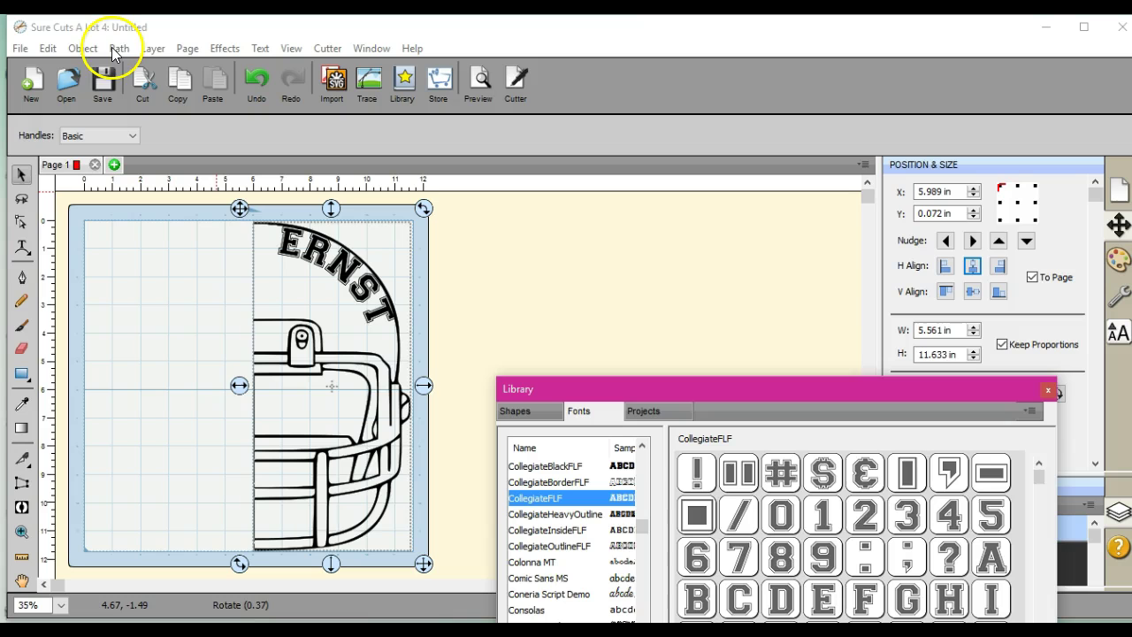
pyautogui.click(82, 51)
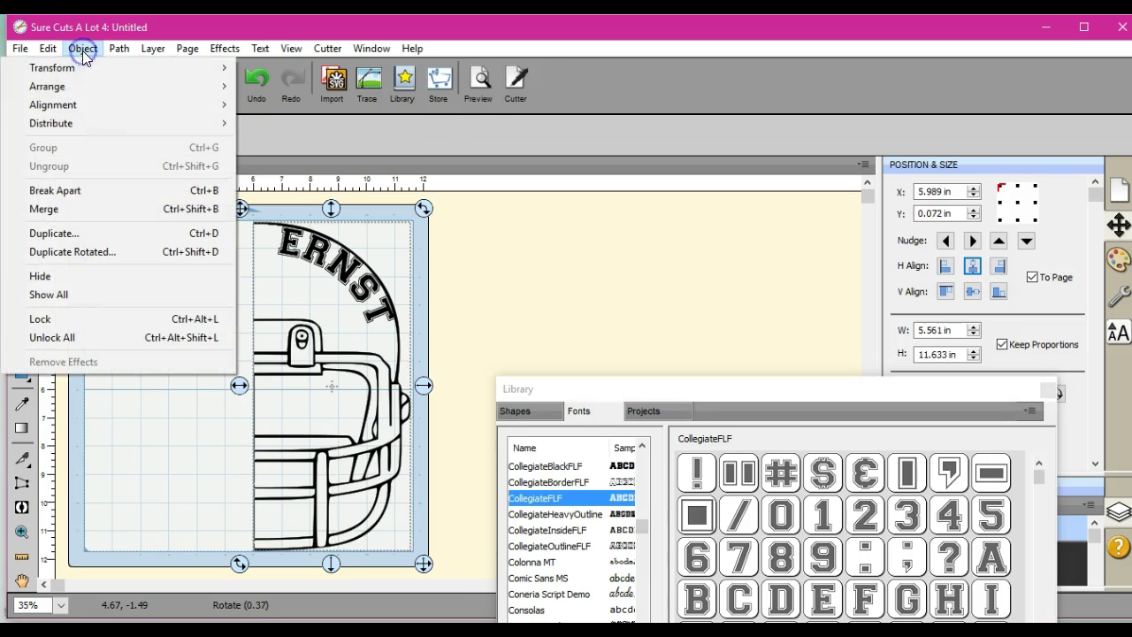
pyautogui.moveTo(98, 69)
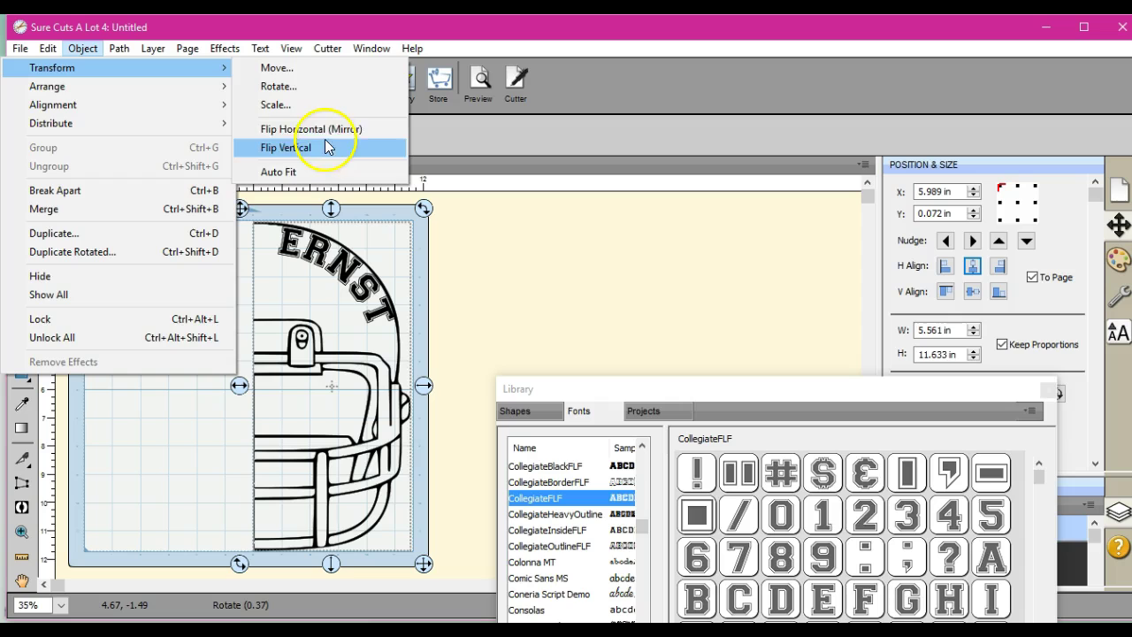
pyautogui.click(323, 132)
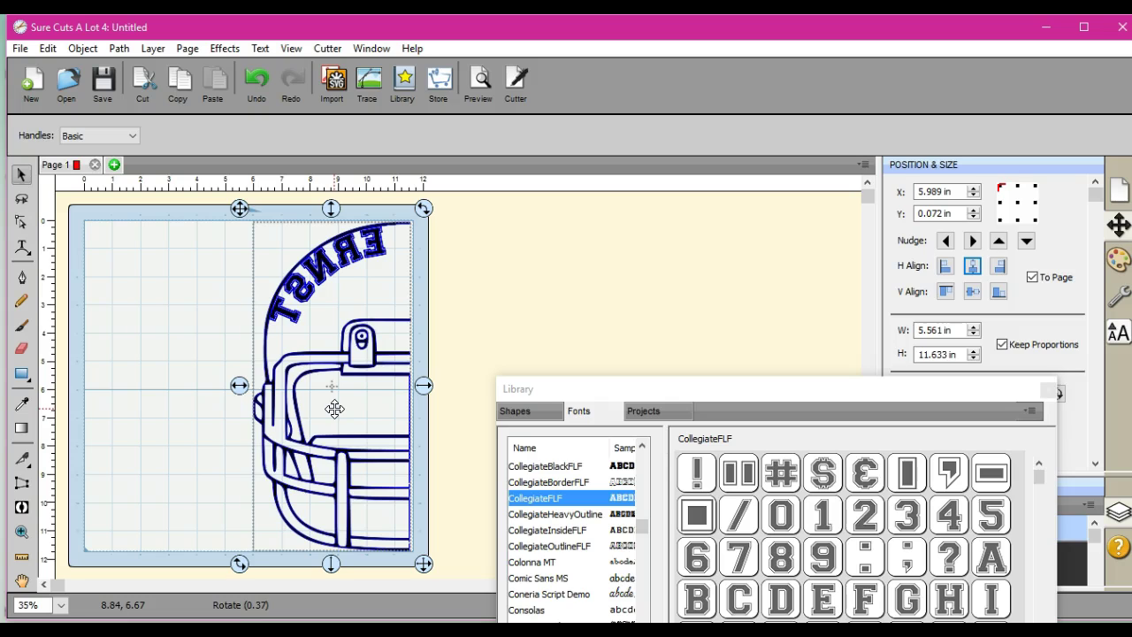
pyautogui.click(331, 384)
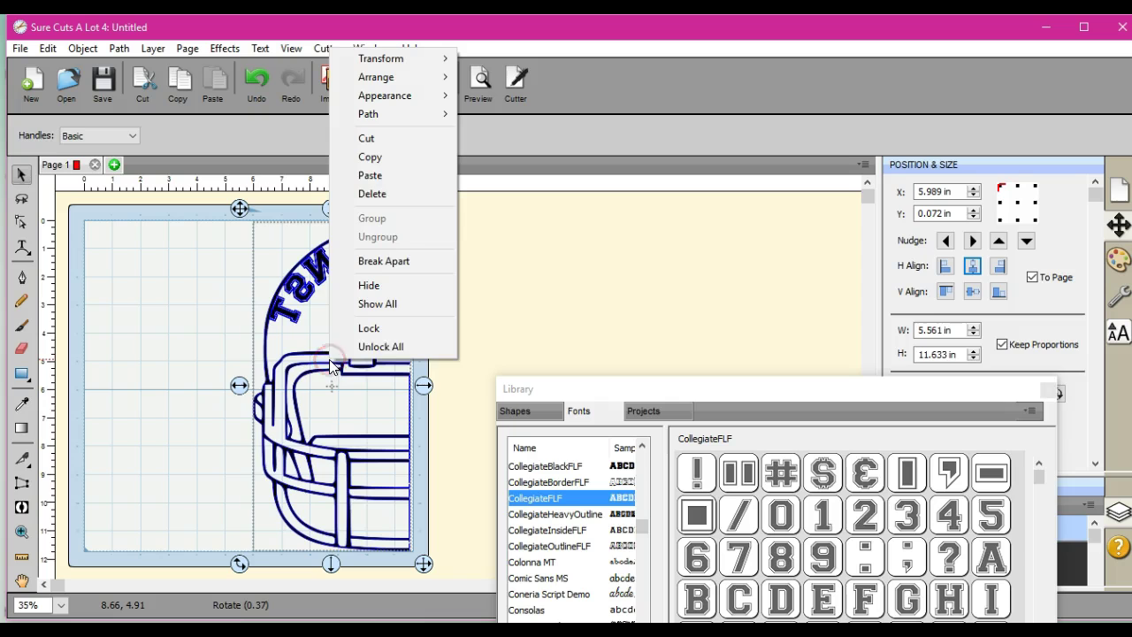
# Step: Delete the helmet design and trace images.png to place a football outline on the mat
pyautogui.click(372, 193)
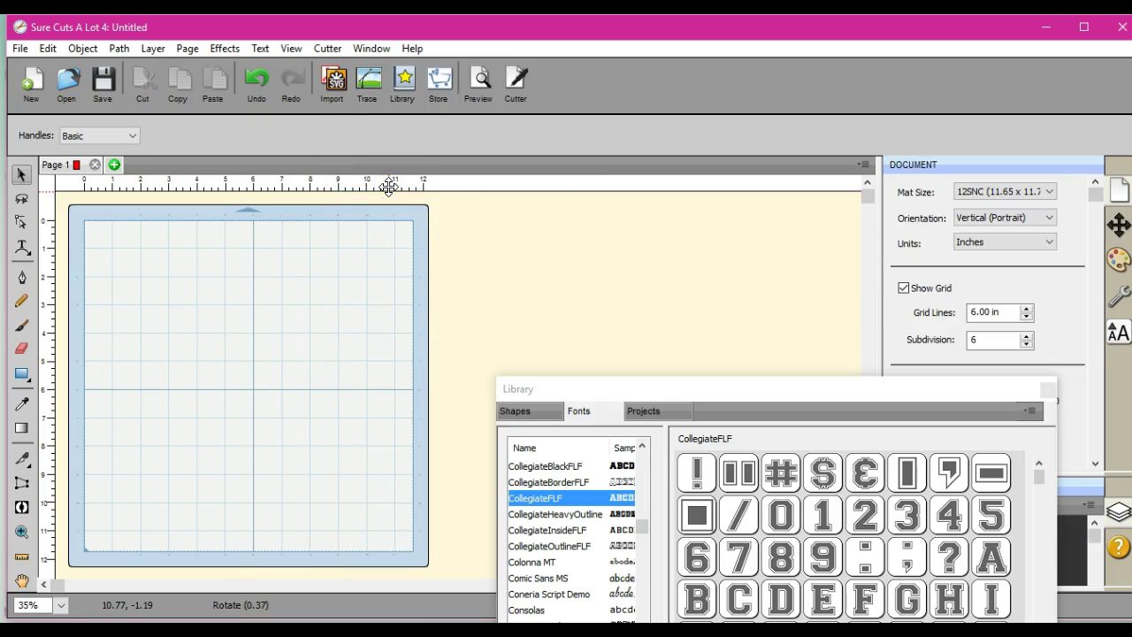
pyautogui.click(365, 80)
pyautogui.click(418, 148)
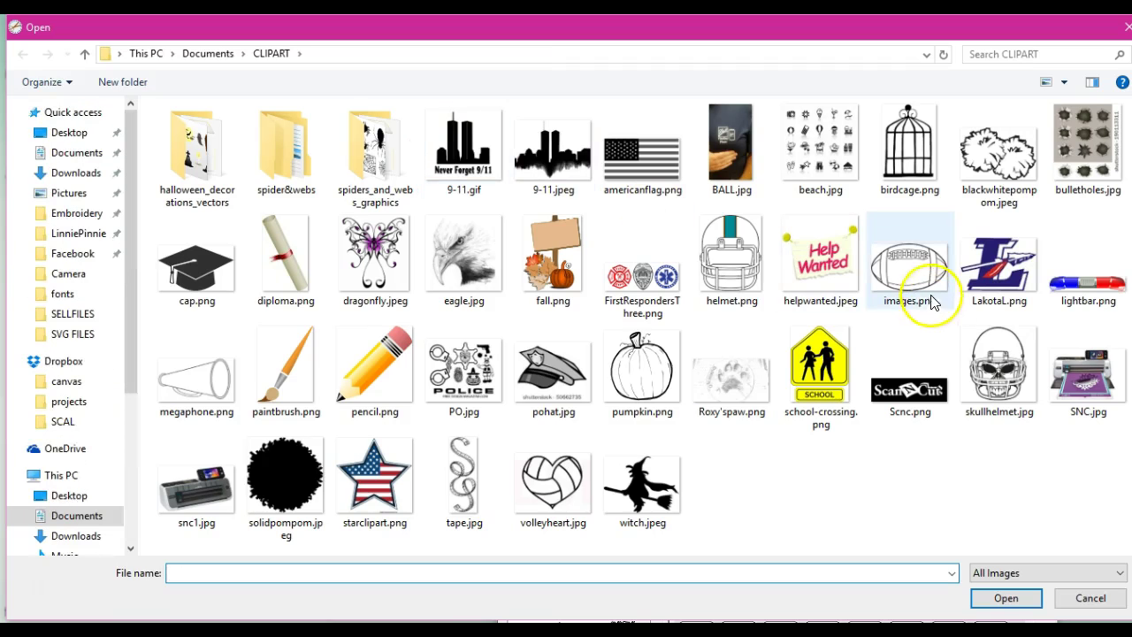
pyautogui.doubleClick(909, 265)
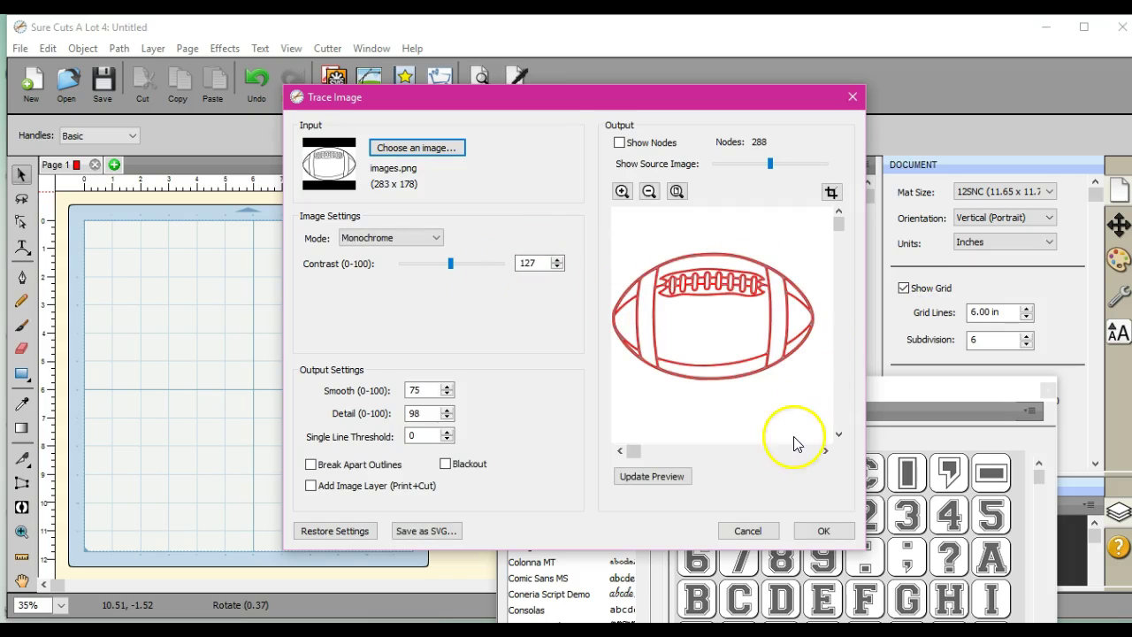
pyautogui.click(824, 531)
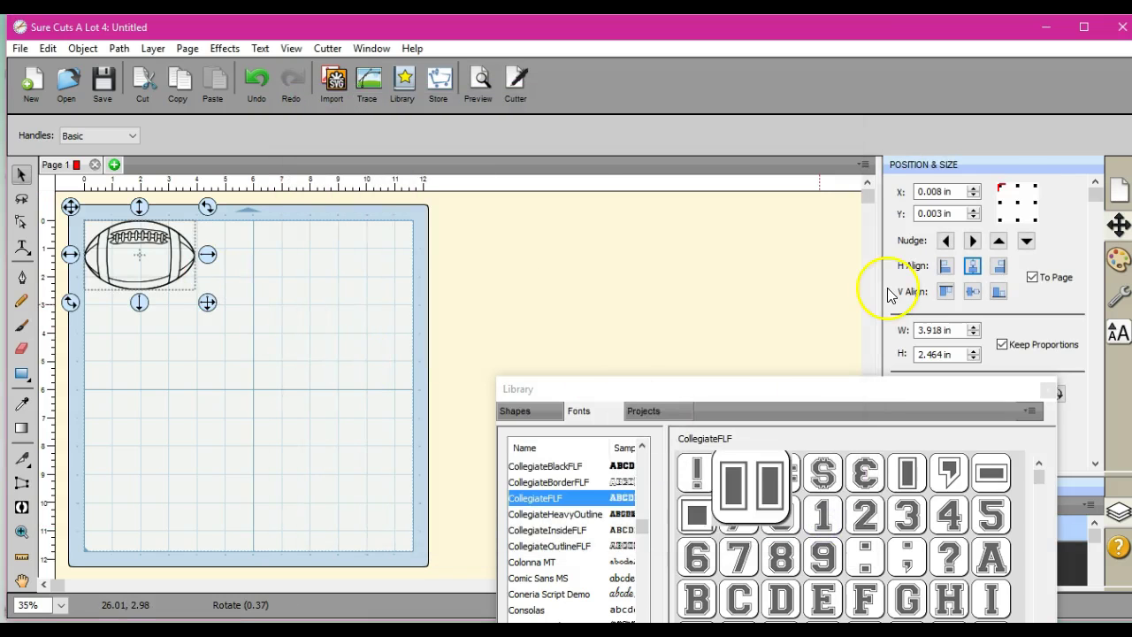
# Step: Enlarge the football to 11.420 by 7.184 inches using the W up arrow
pyautogui.click(974, 327)
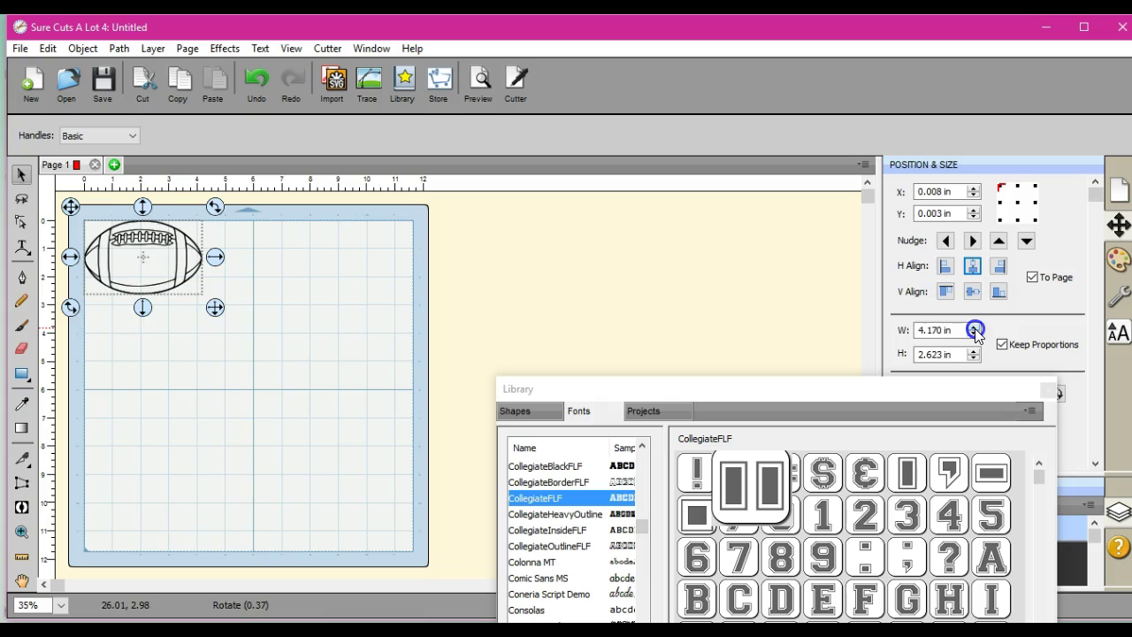
pyautogui.click(974, 328)
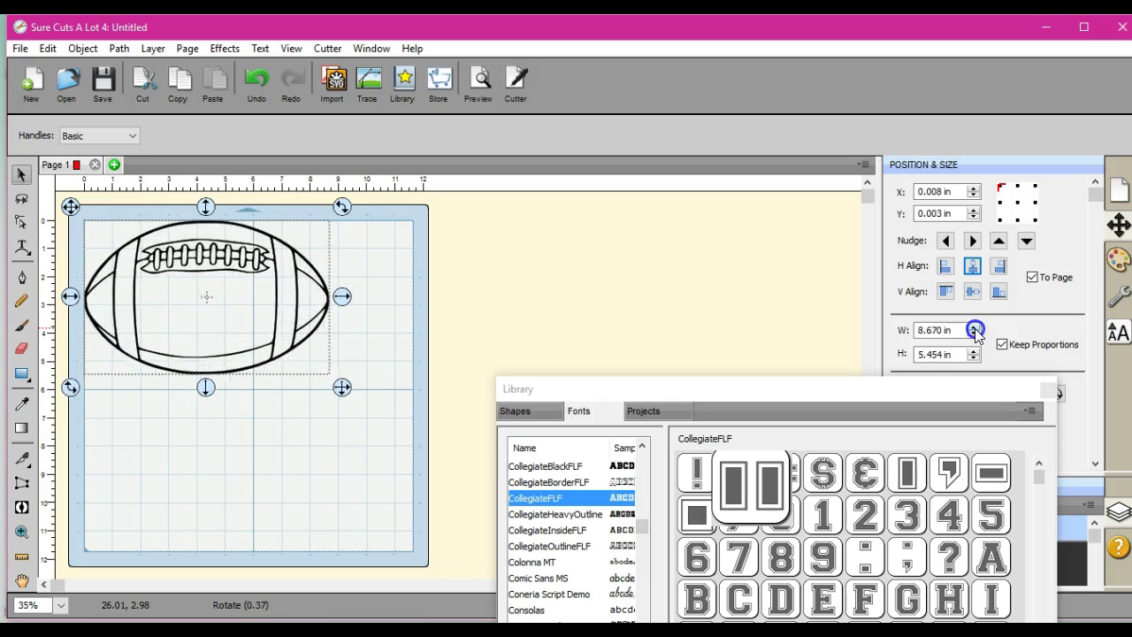
pyautogui.click(974, 329)
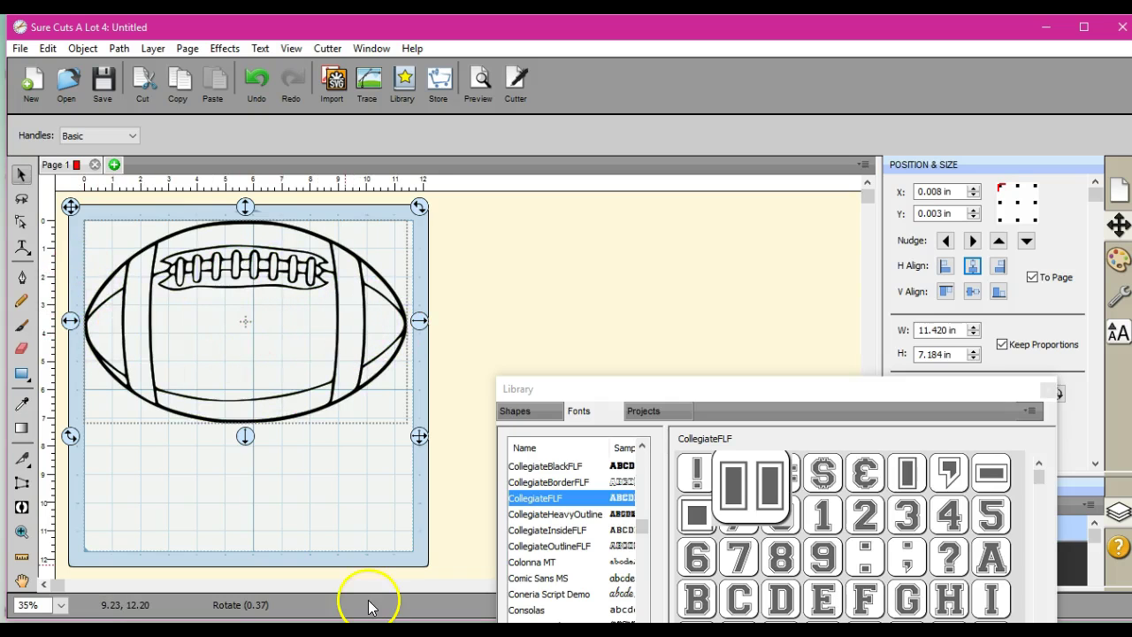
pyautogui.click(330, 517)
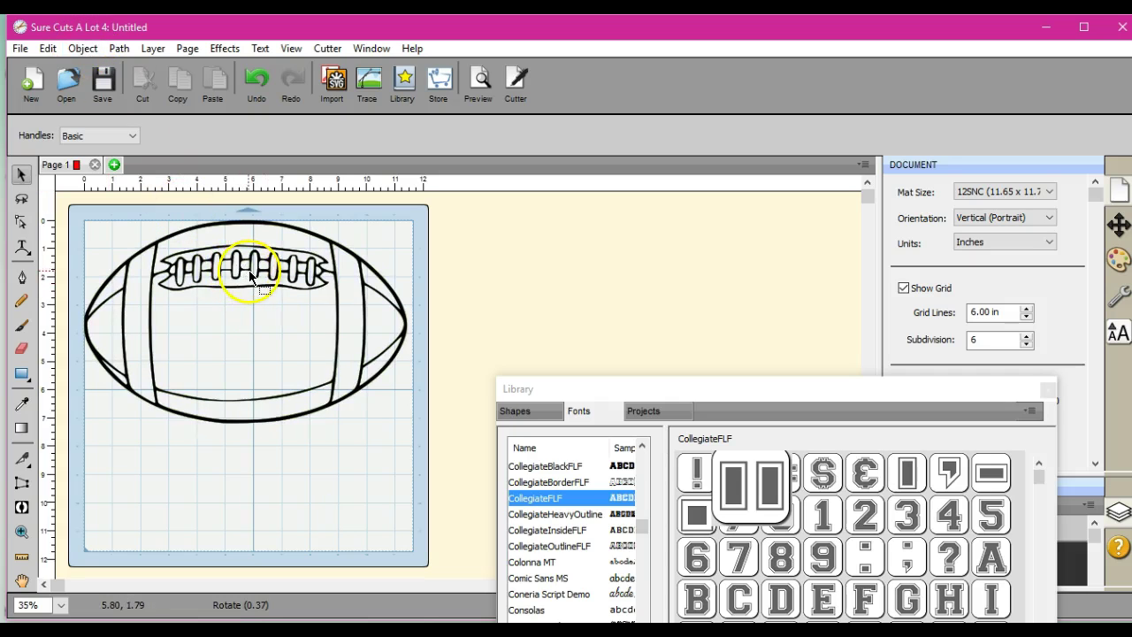
pyautogui.click(251, 276)
# Step: Break the football apart and move the black oval backing off to the right
pyautogui.click(82, 48)
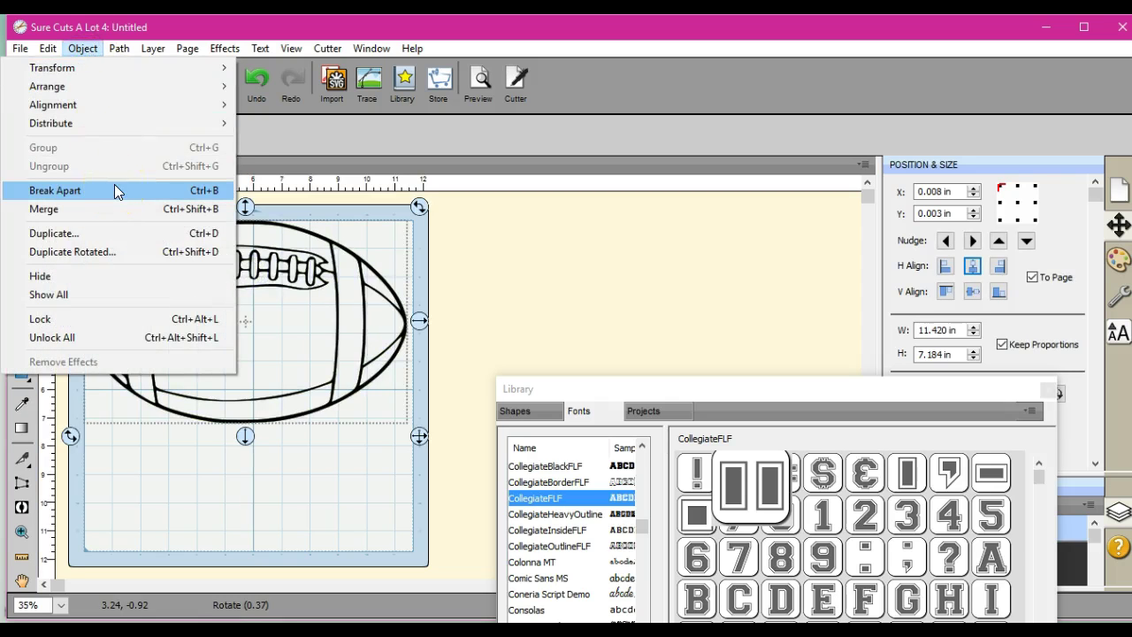
pyautogui.click(115, 191)
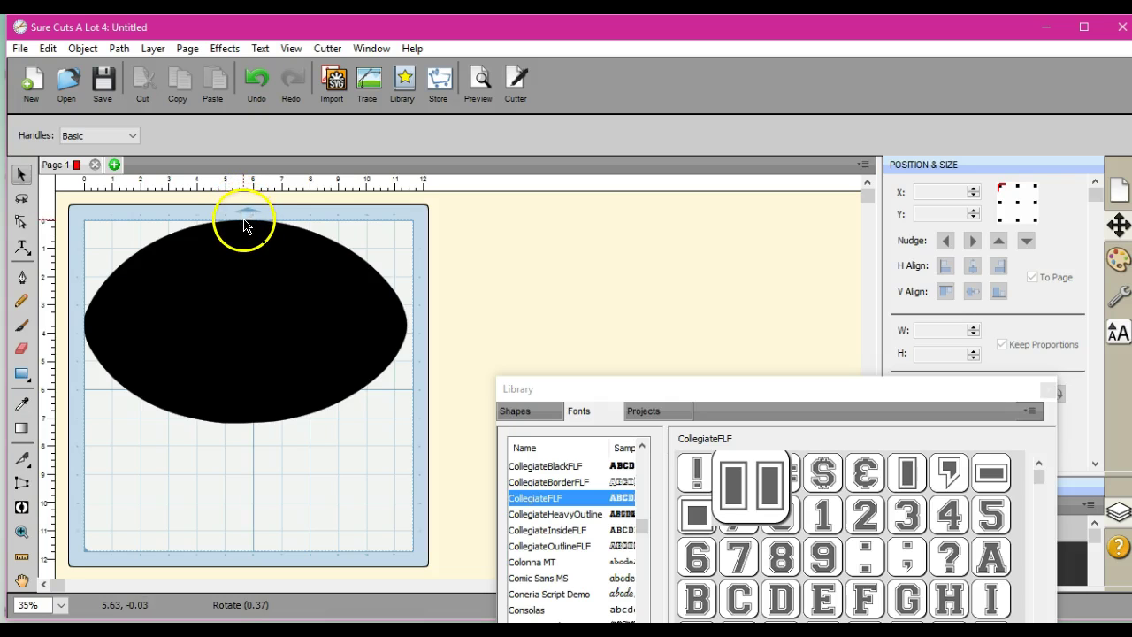
pyautogui.moveTo(245, 221); pyautogui.dragTo(614, 199)
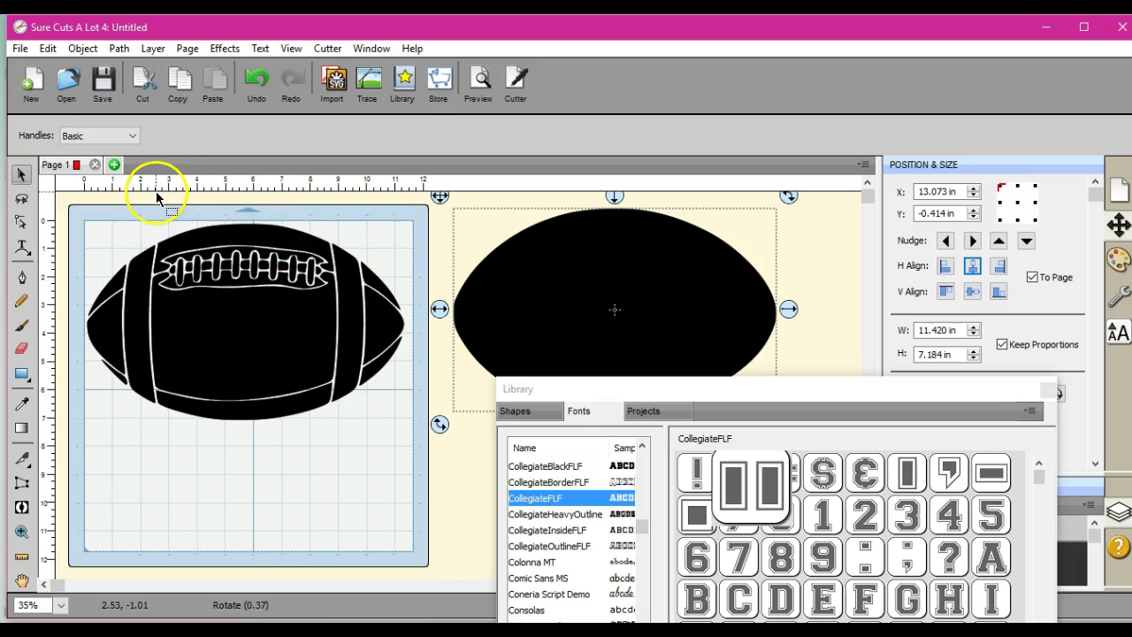
# Step: Move the laces below the football and separate the stitches from the lace cutout
pyautogui.moveTo(159, 195); pyautogui.dragTo(334, 315)
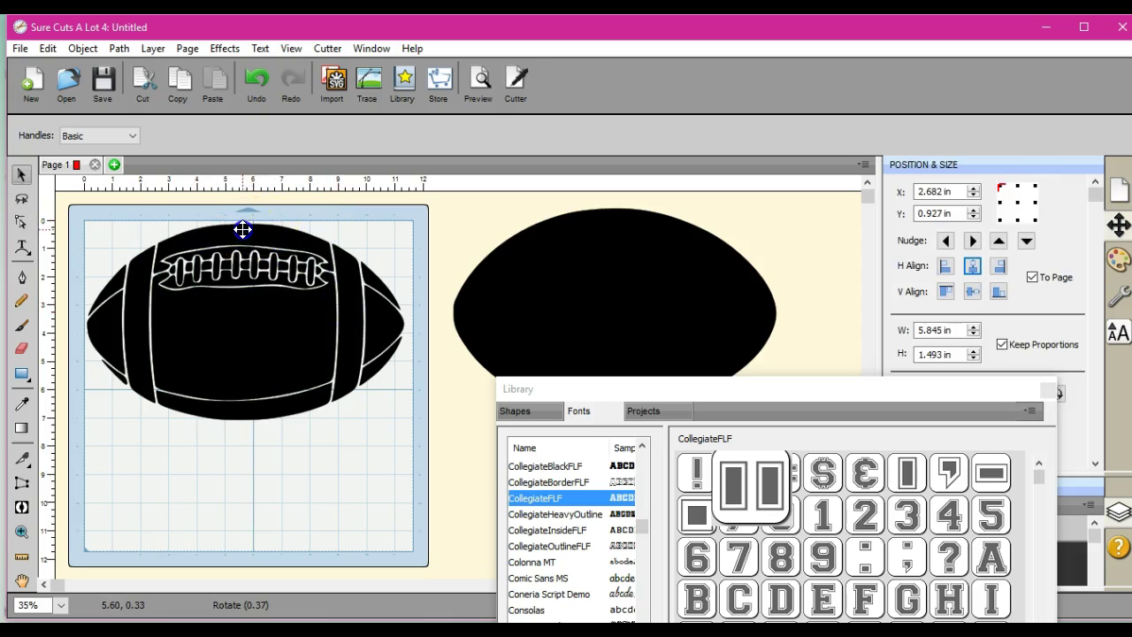
pyautogui.moveTo(242, 236); pyautogui.dragTo(265, 451)
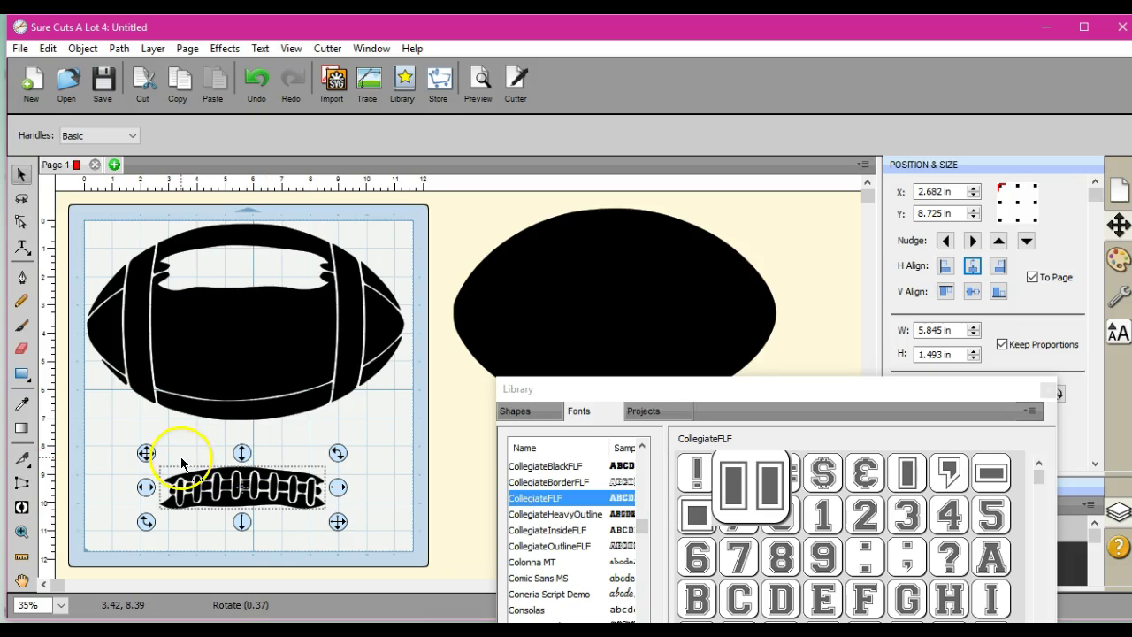
pyautogui.click(158, 438)
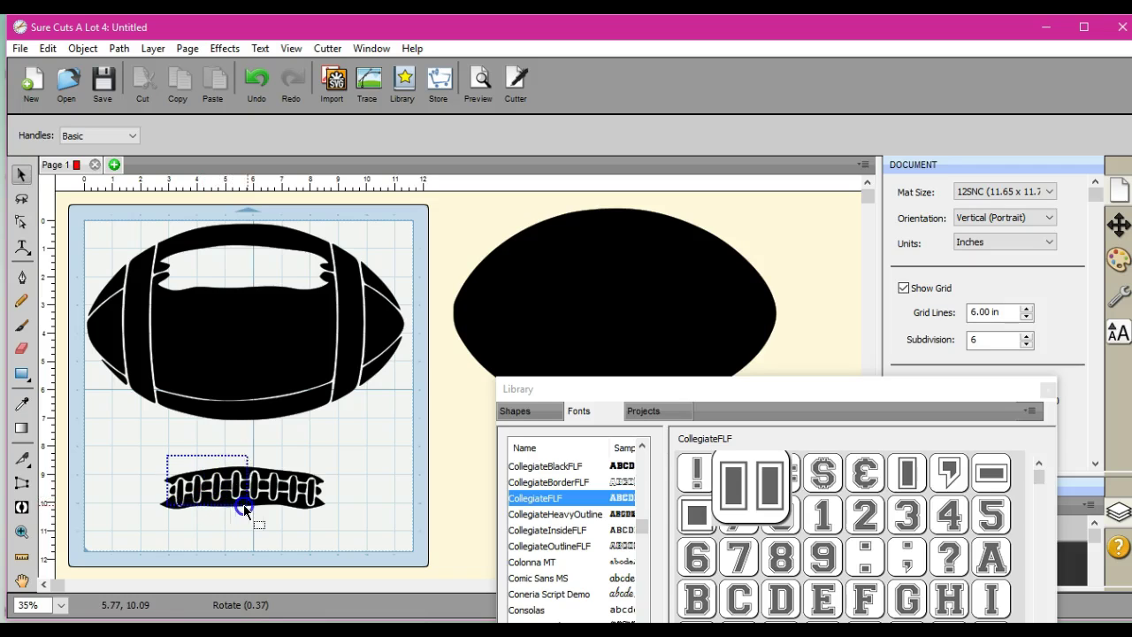
pyautogui.moveTo(281, 511); pyautogui.dragTo(322, 511)
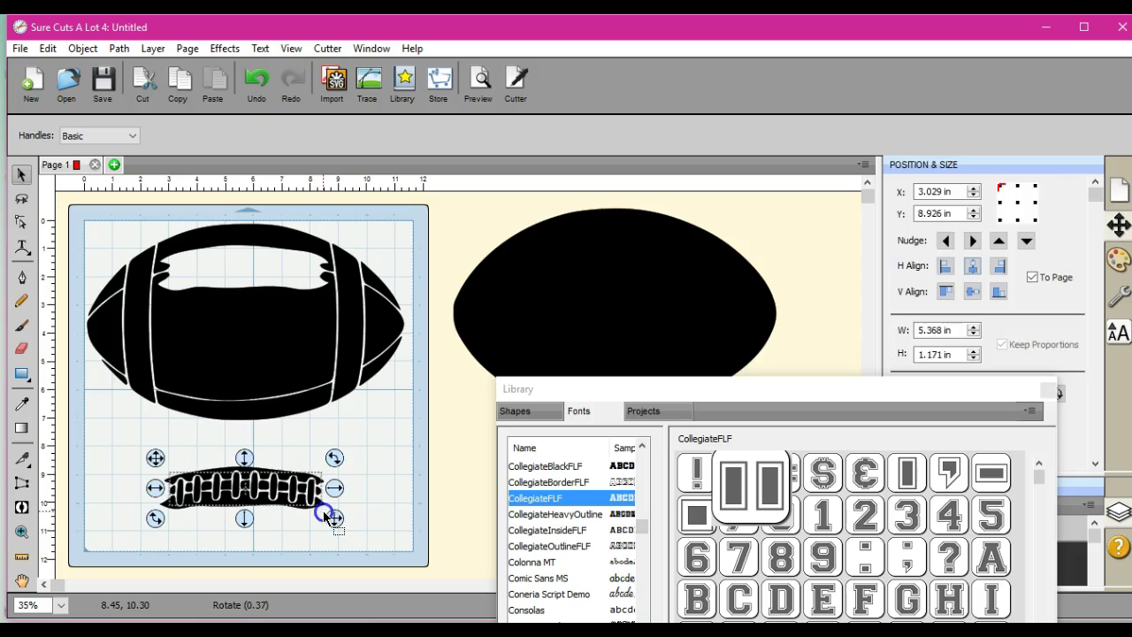
pyautogui.moveTo(155, 457); pyautogui.dragTo(324, 458)
# Step: Group the lace stitches, move them above the mat, shift the oval, and select the lace cutout
pyautogui.click(82, 48)
pyautogui.click(91, 152)
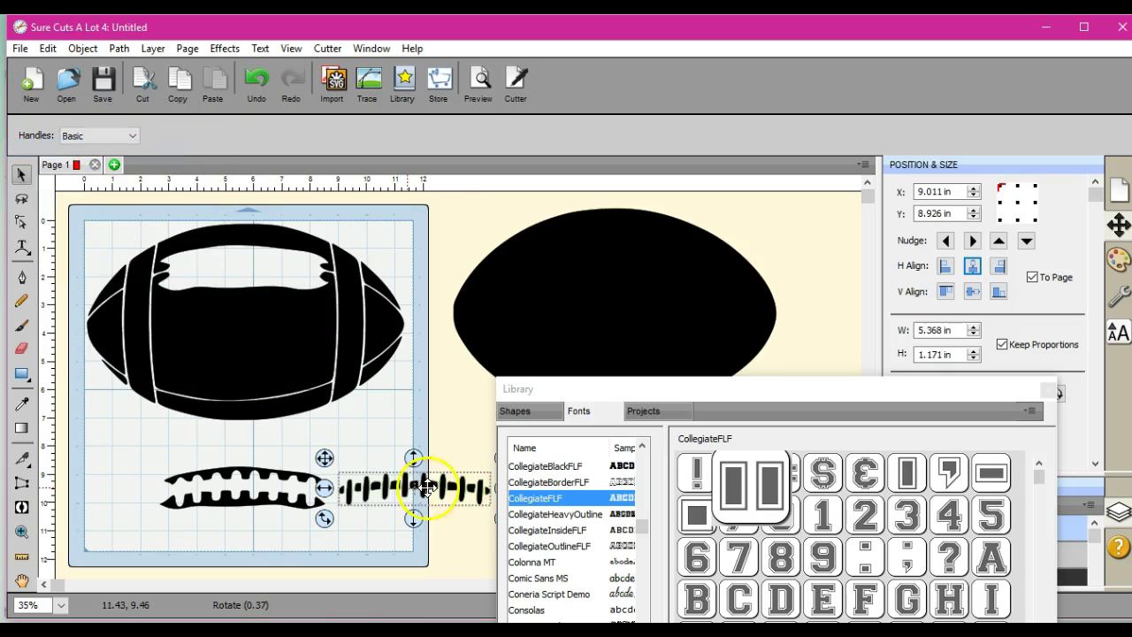
pyautogui.click(326, 457)
pyautogui.moveTo(325, 458); pyautogui.dragTo(418, 186)
pyautogui.moveTo(551, 274); pyautogui.dragTo(581, 324)
pyautogui.moveTo(124, 445); pyautogui.dragTo(379, 556)
pyautogui.click(83, 47)
# Step: Group the lace cutout pieces and add a second page to the design
pyautogui.click(98, 151)
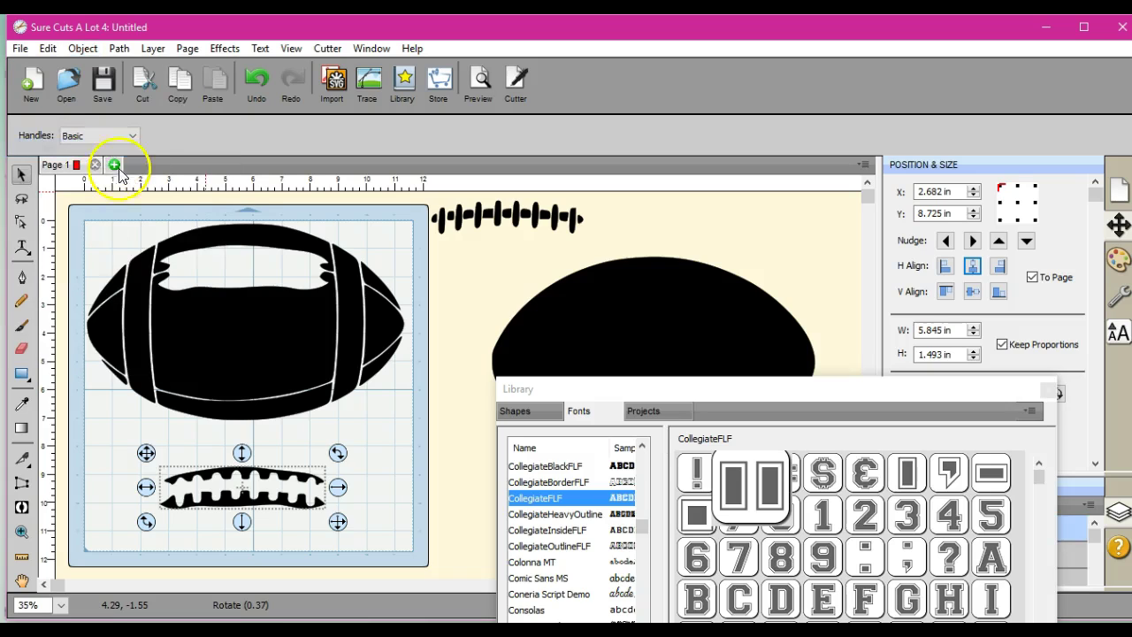
pyautogui.click(114, 163)
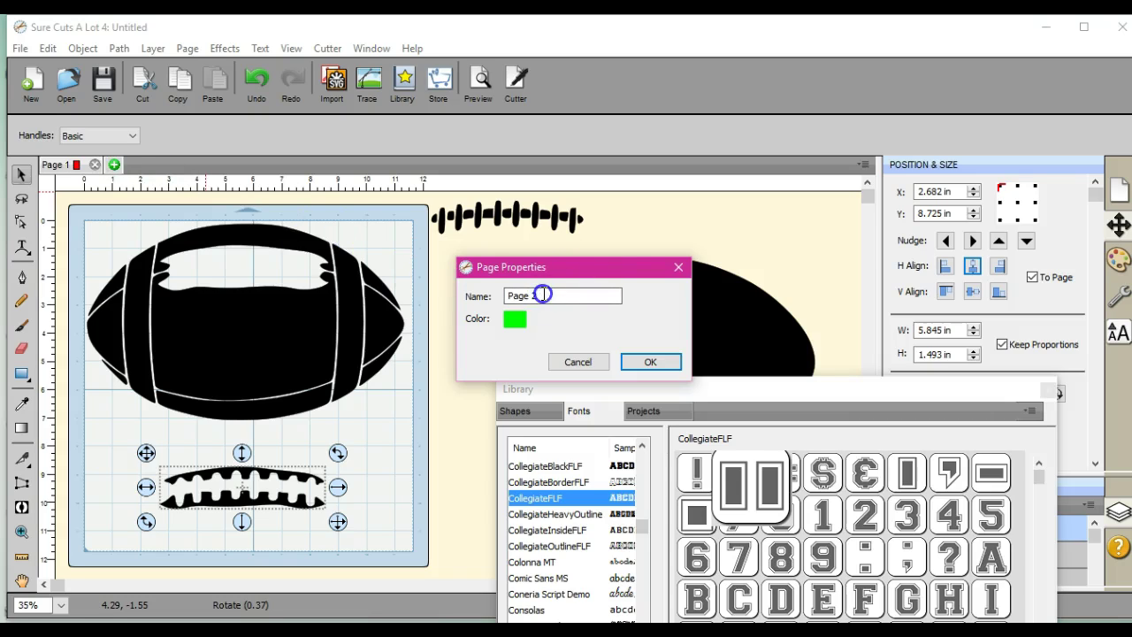
# Step: Name the new page WHITE, then return to Page 1 with the Library closed
pyautogui.write('WHITE')
pyautogui.press('Return')
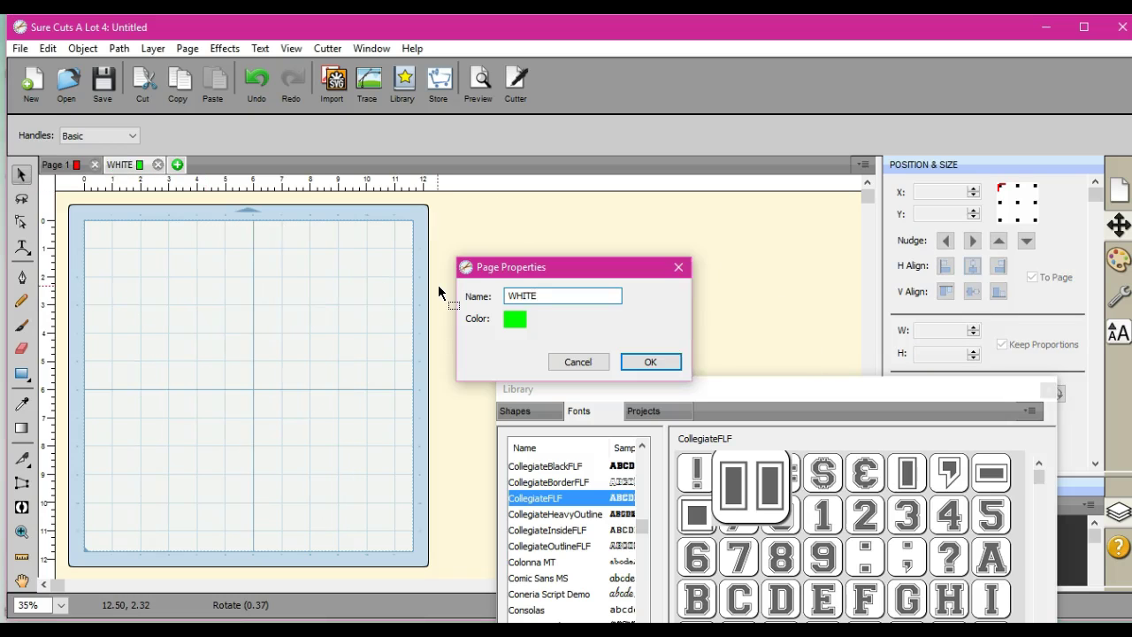
pyautogui.click(62, 165)
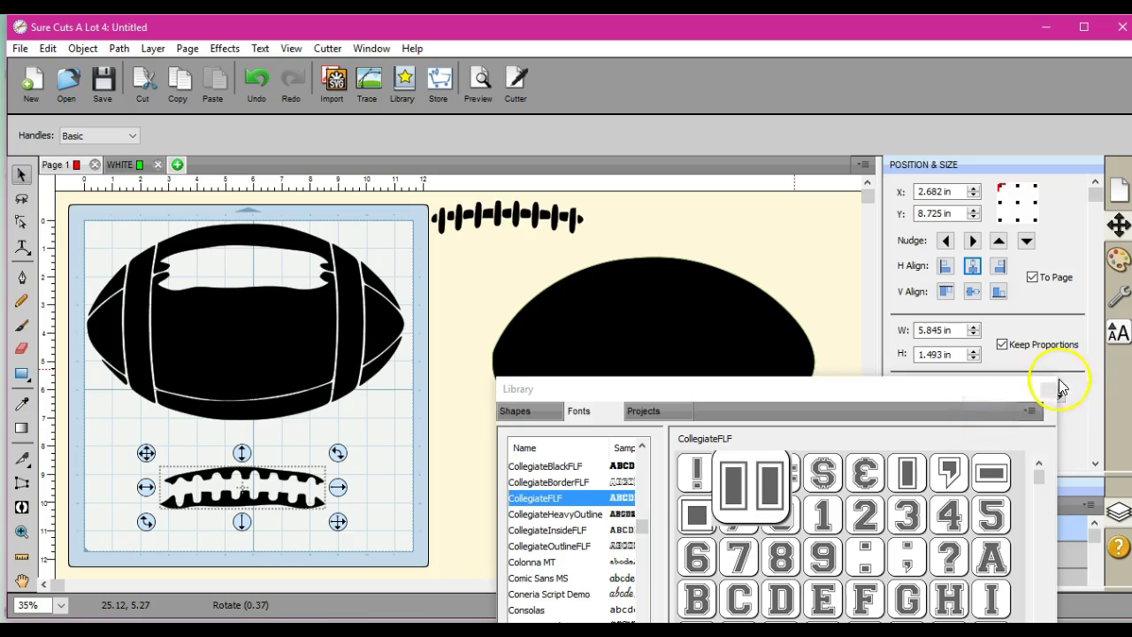
pyautogui.click(1055, 387)
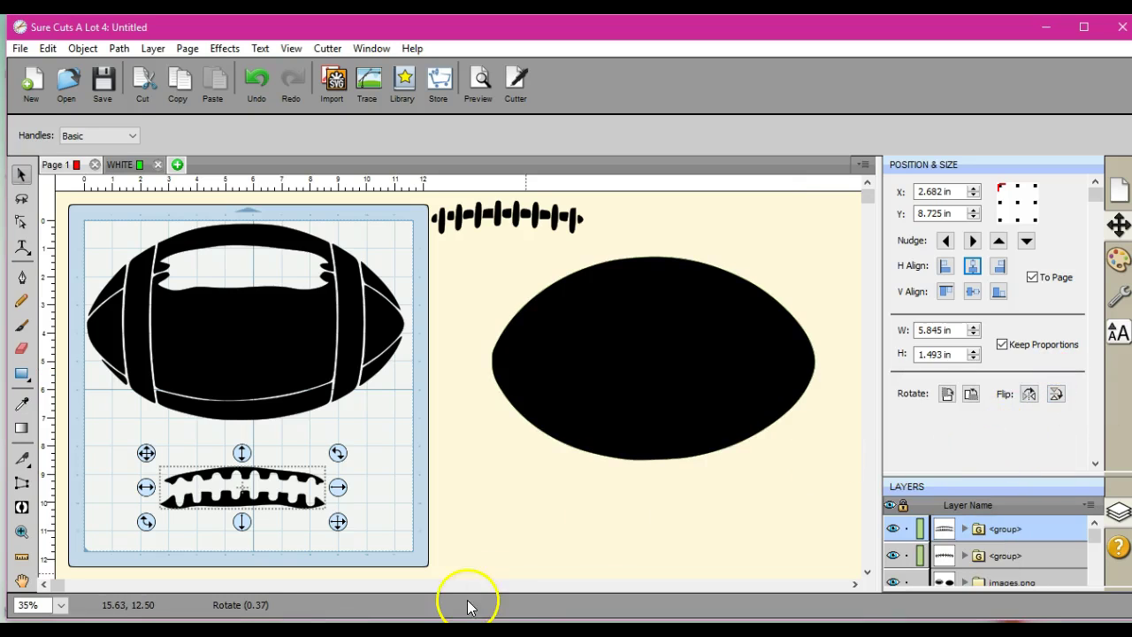
# Step: Send the lace stitches group to the WHITE page
pyautogui.click(519, 216)
pyautogui.click(1087, 505)
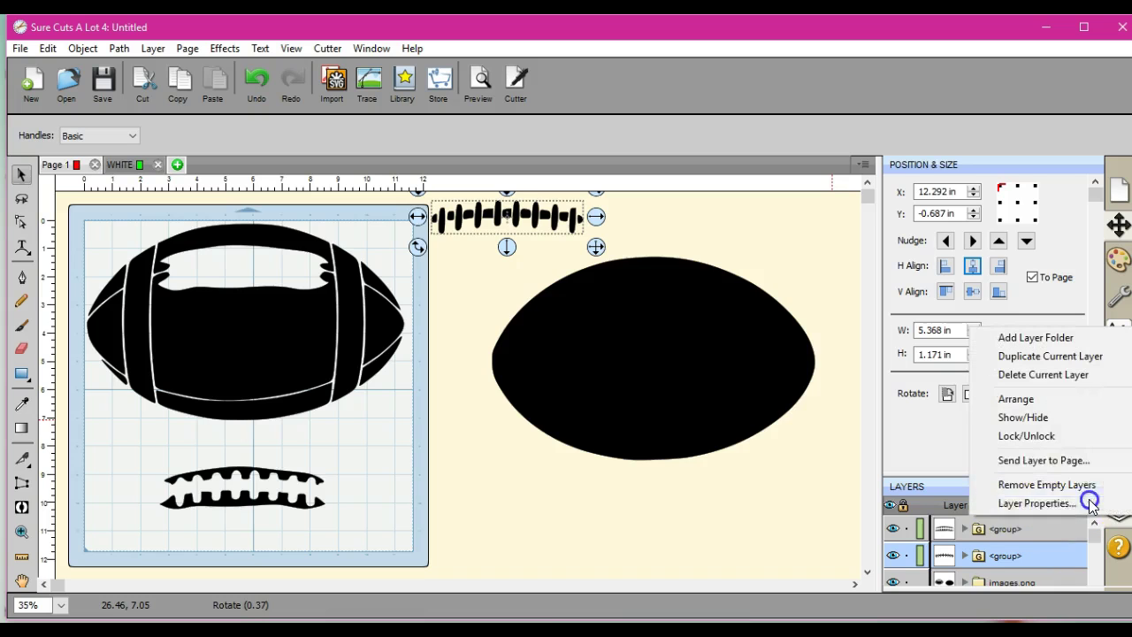
pyautogui.click(1072, 460)
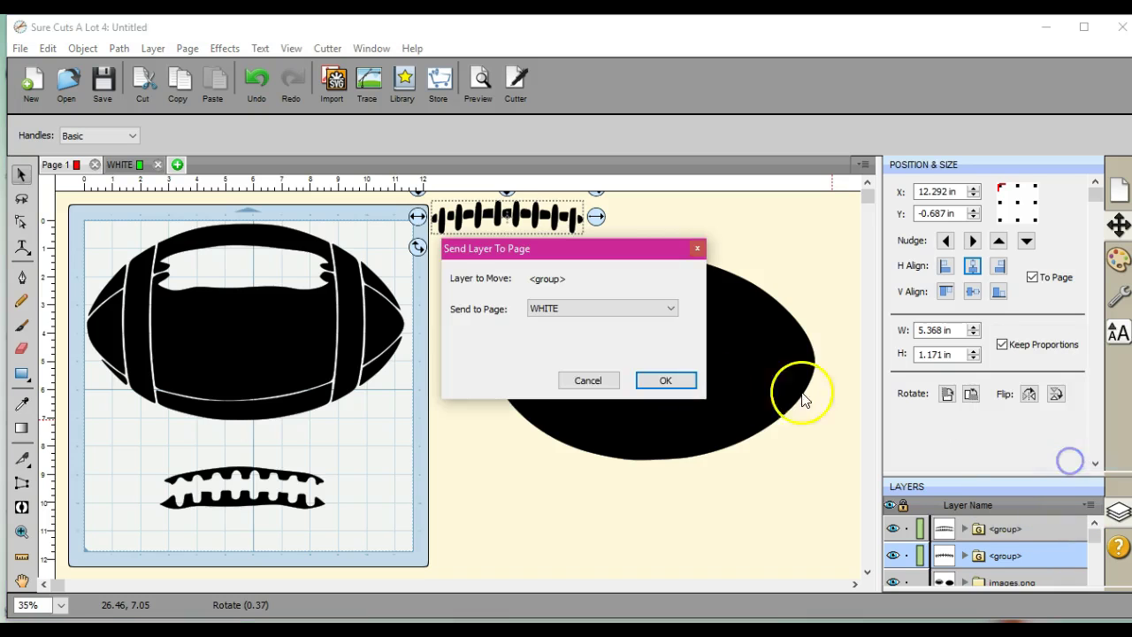
pyautogui.click(664, 379)
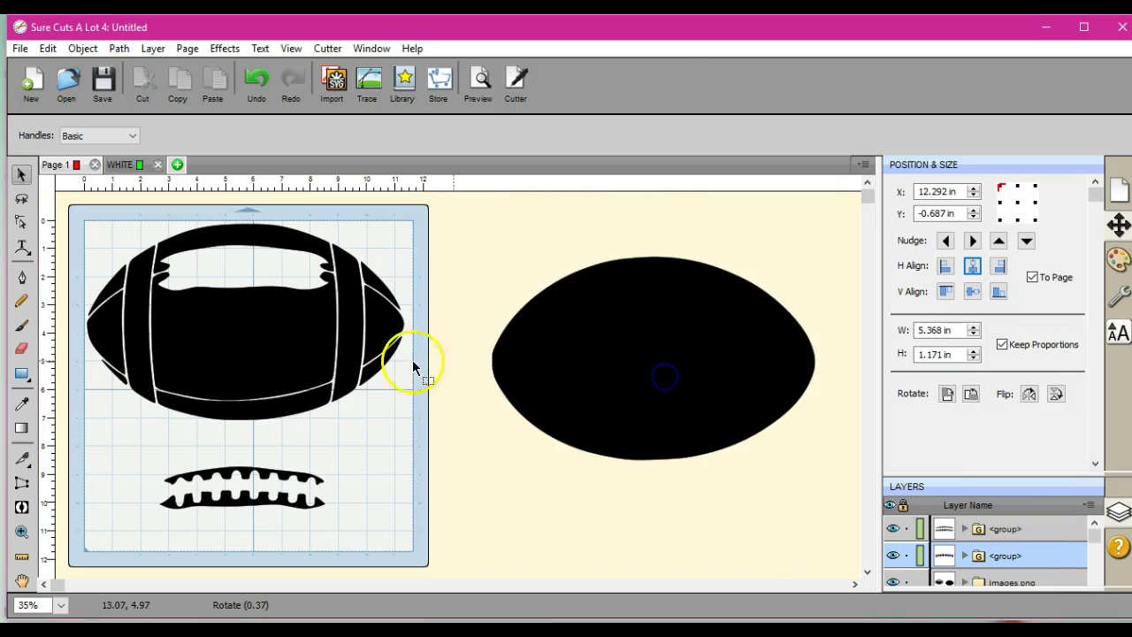
# Step: Send the left and right stripes to WHITE and drag the lace cutout back into the football's top
pyautogui.click(140, 292)
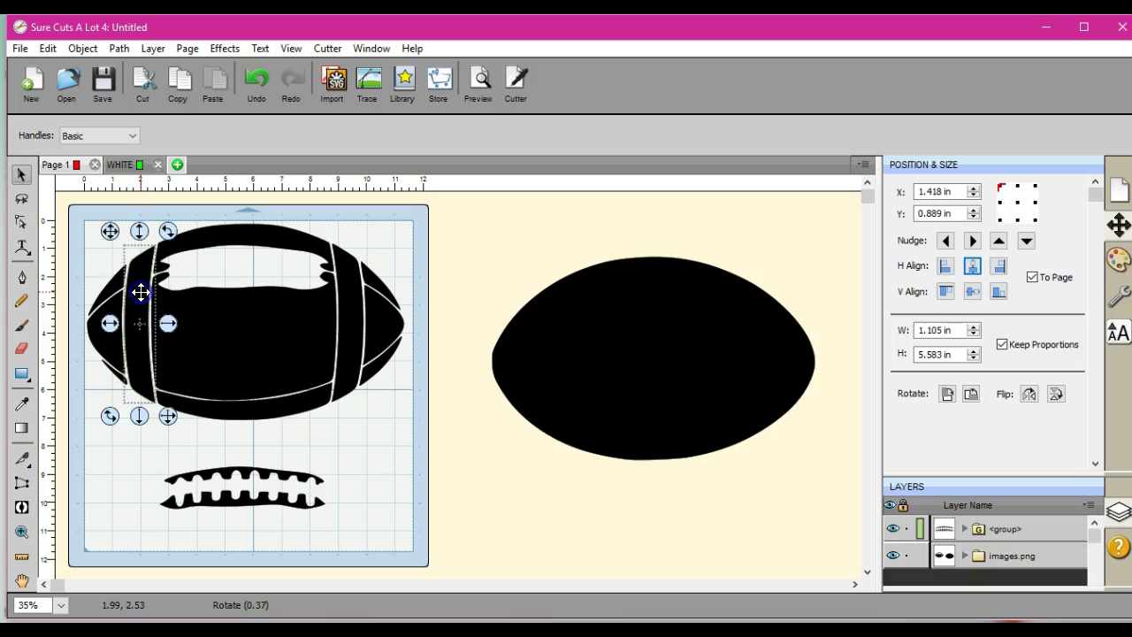
pyautogui.click(1090, 507)
pyautogui.click(1082, 460)
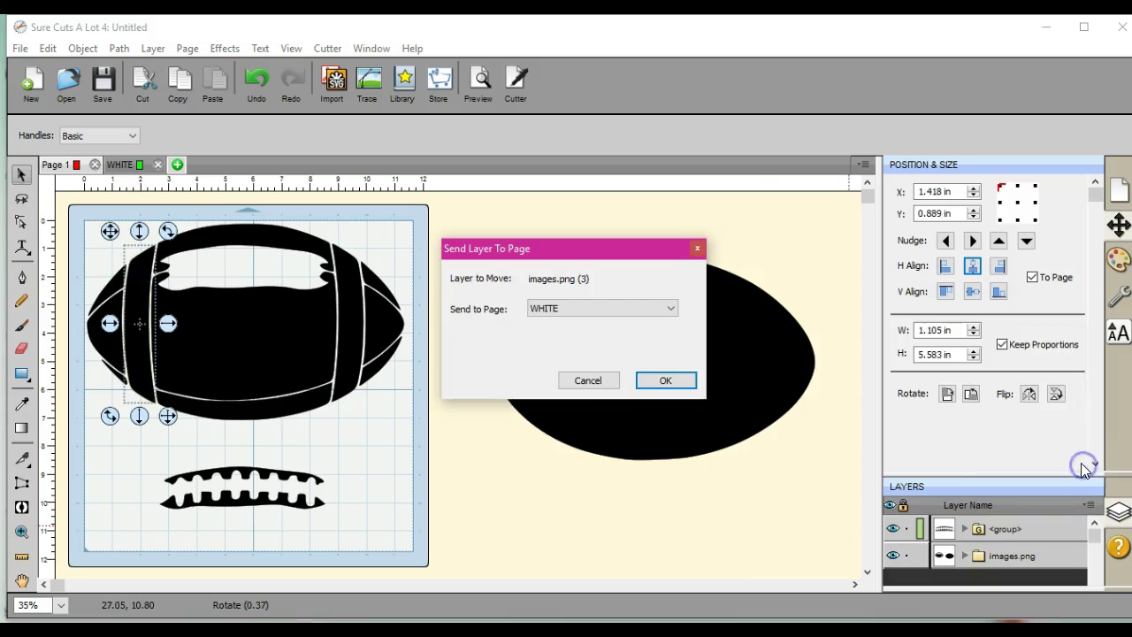
pyautogui.click(665, 380)
pyautogui.click(346, 305)
pyautogui.click(1089, 507)
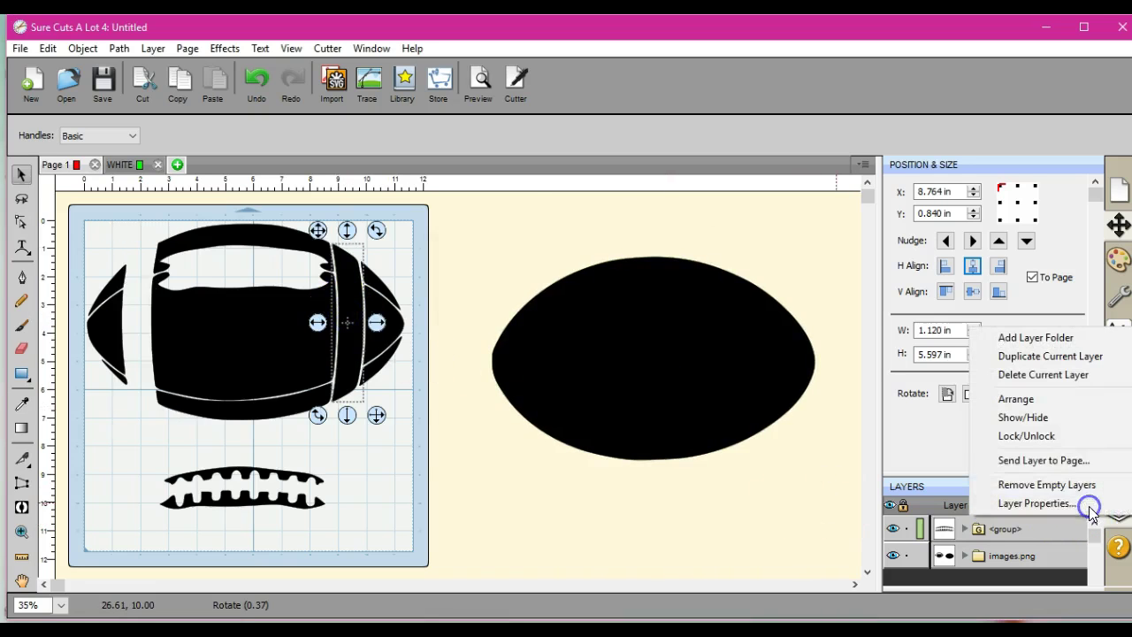
pyautogui.click(1078, 460)
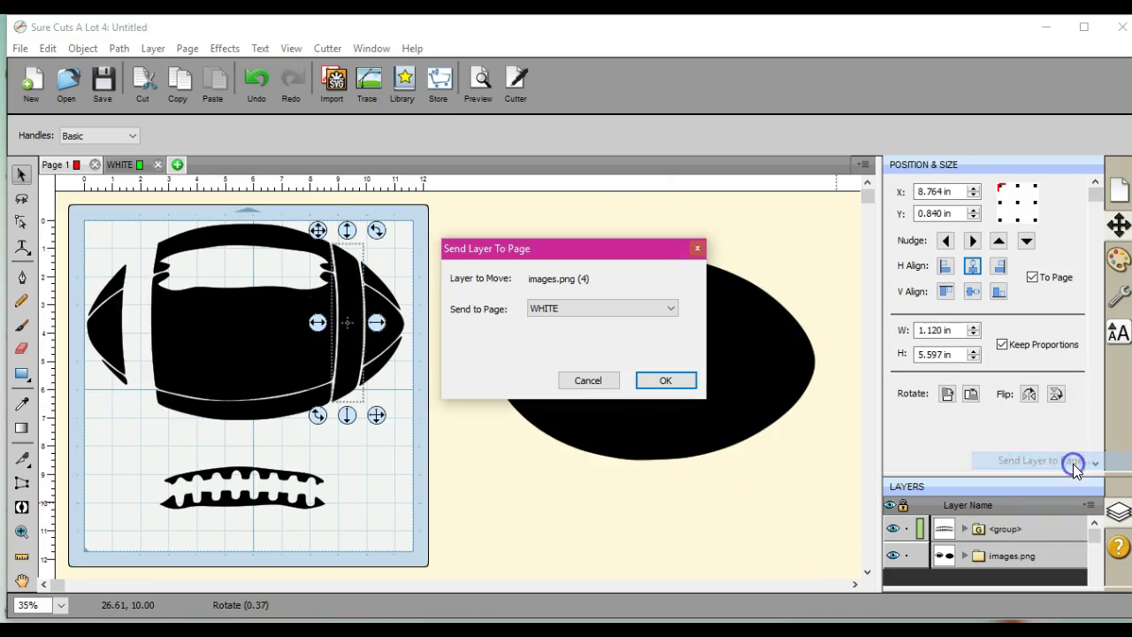
pyautogui.click(661, 381)
pyautogui.moveTo(250, 504); pyautogui.dragTo(236, 237)
# Step: Group every football piece on Page 1 into one object and move the black oval toward the mat
pyautogui.click(266, 458)
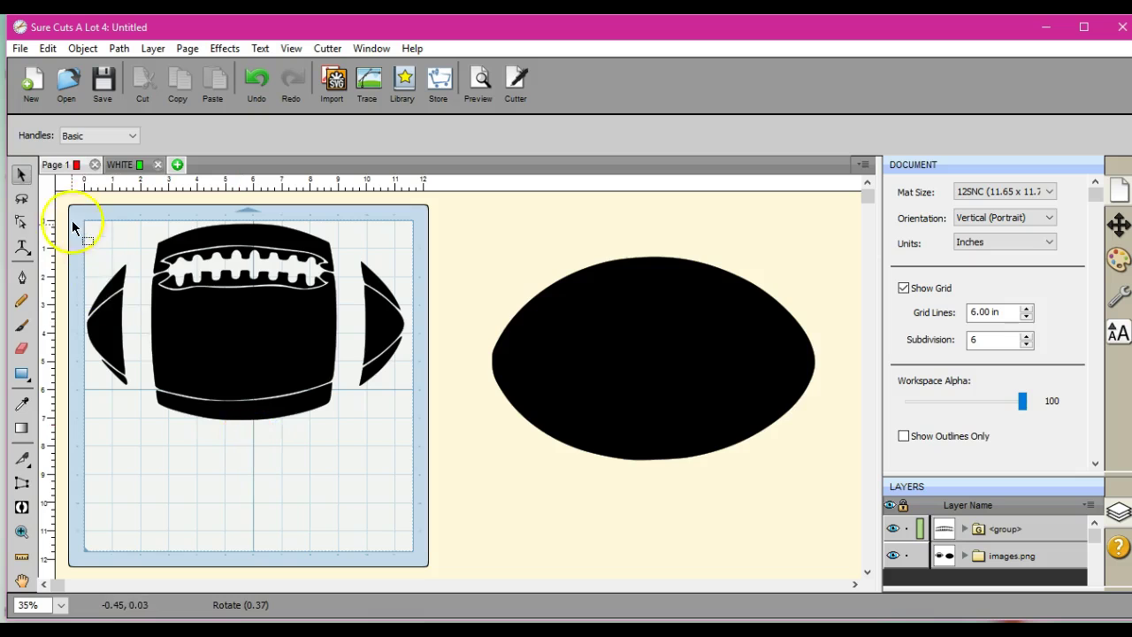
pyautogui.moveTo(71, 197); pyautogui.dragTo(428, 449)
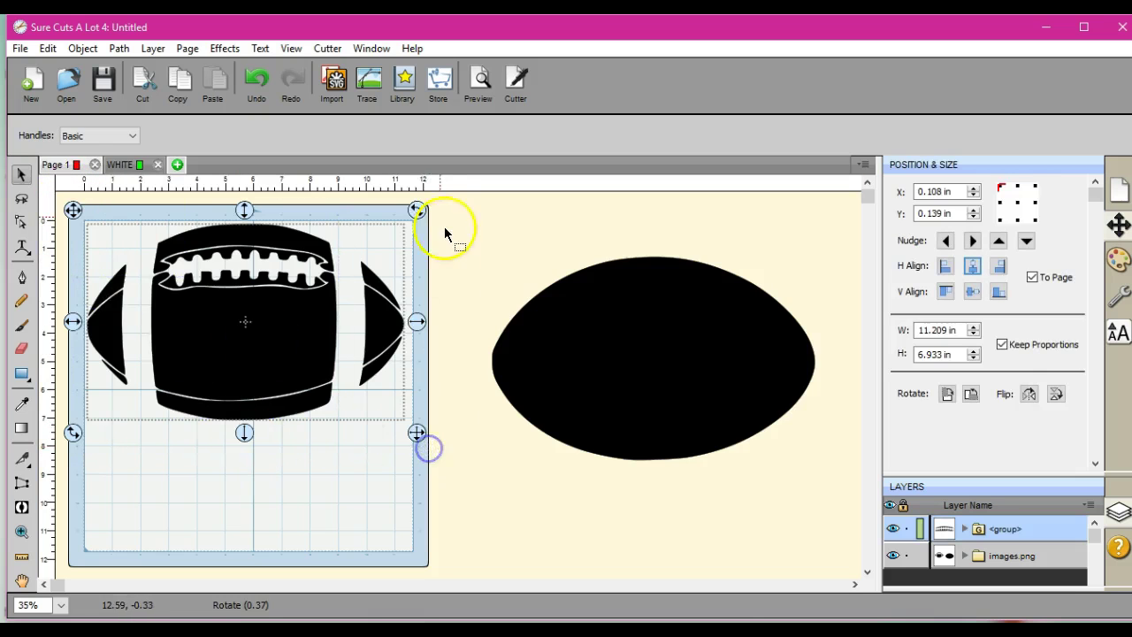
pyautogui.click(85, 49)
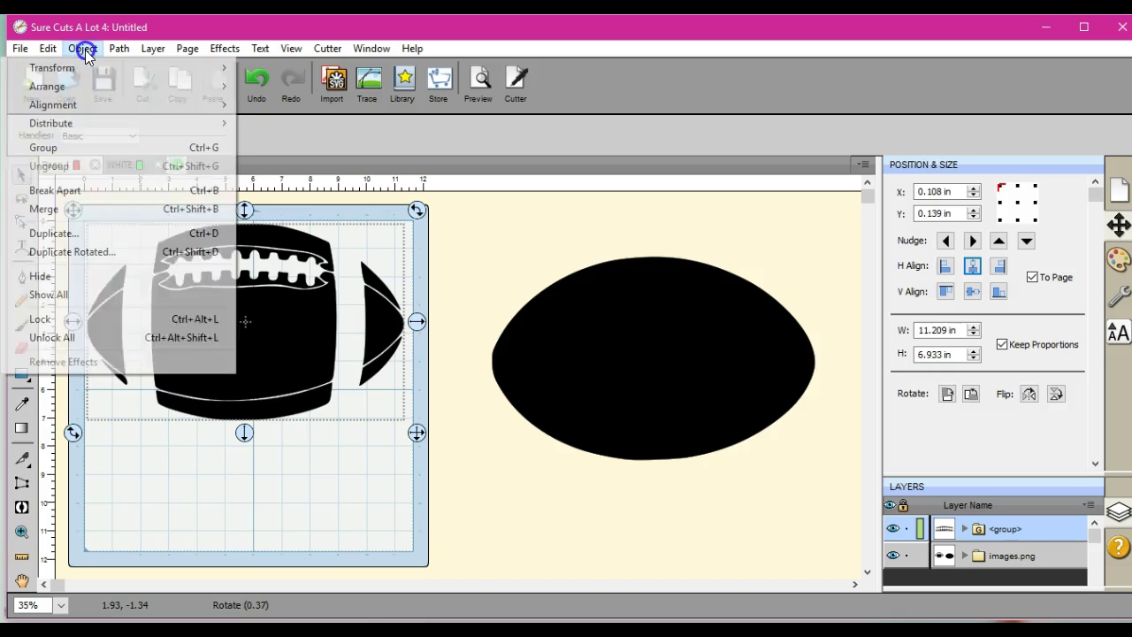
pyautogui.click(96, 149)
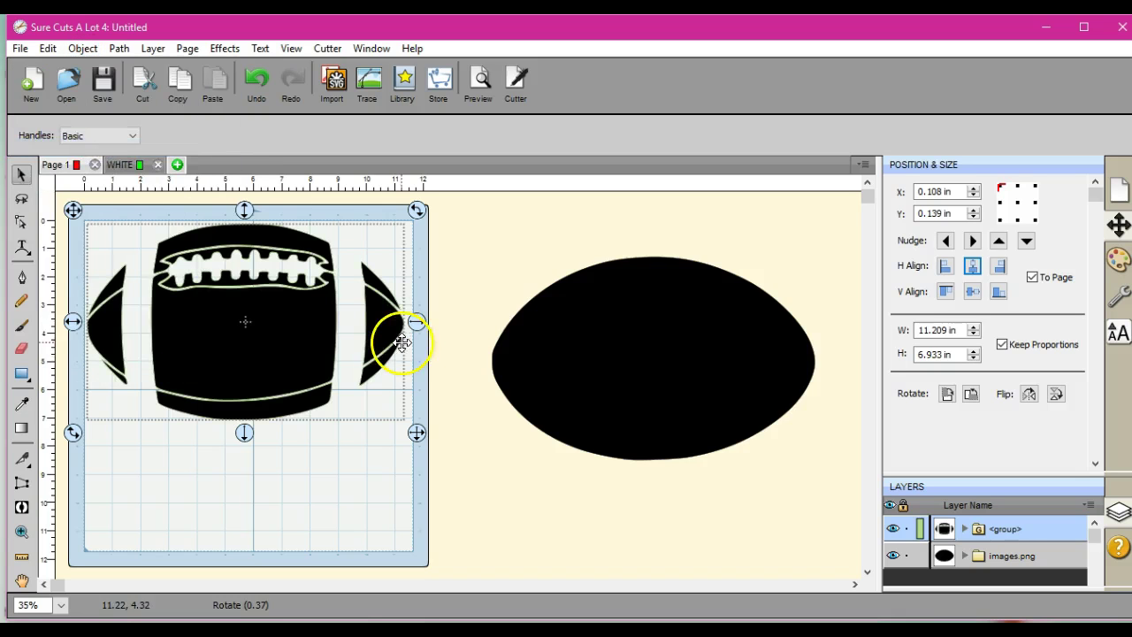
pyautogui.moveTo(643, 328); pyautogui.dragTo(516, 398)
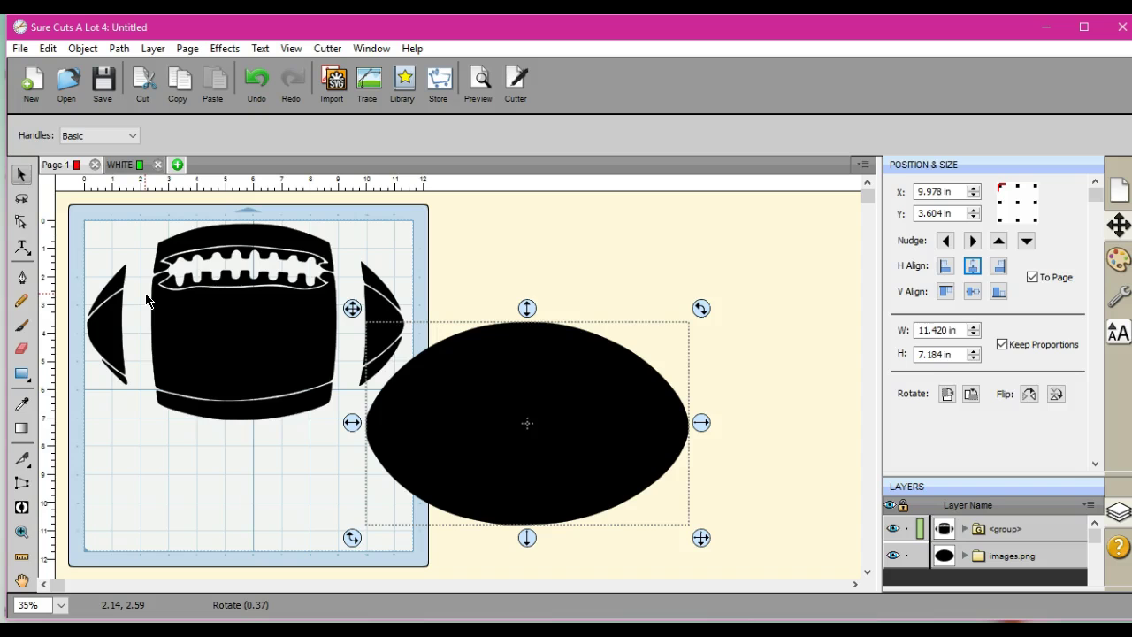
# Step: Duplicate the grouped football with 2 columns and move the copy off to the right
pyautogui.click(208, 277)
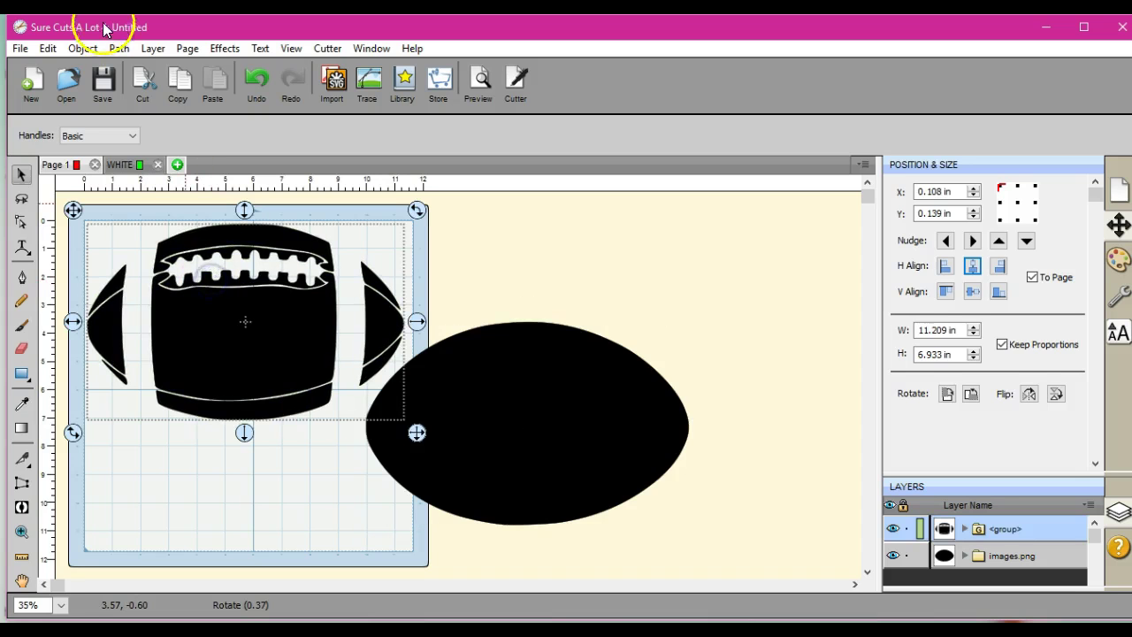
pyautogui.click(82, 48)
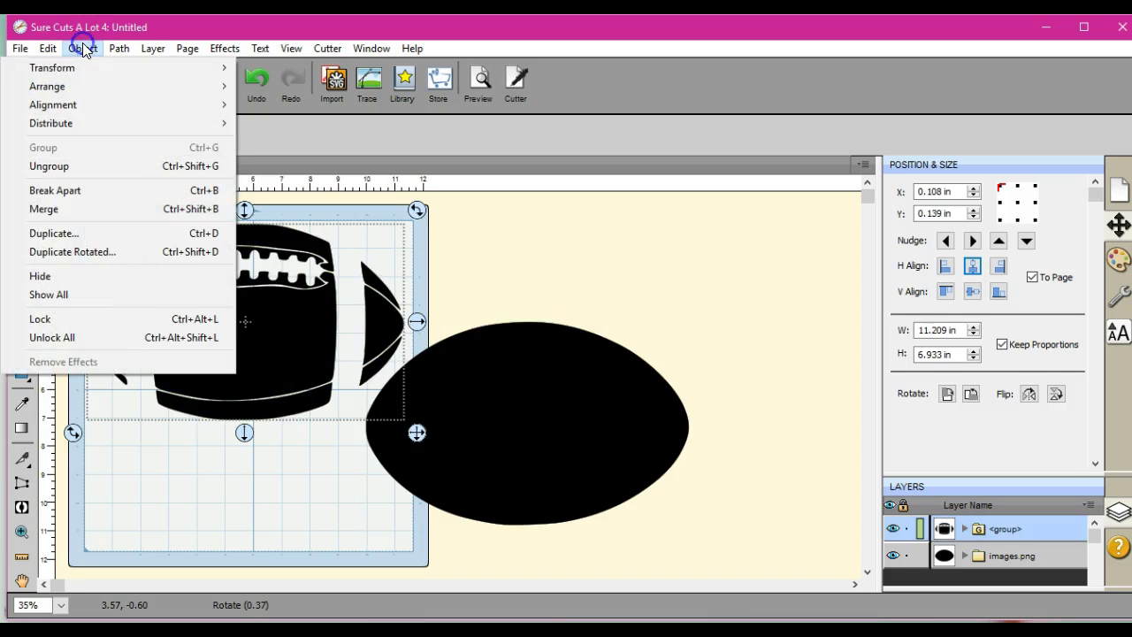
pyautogui.click(113, 234)
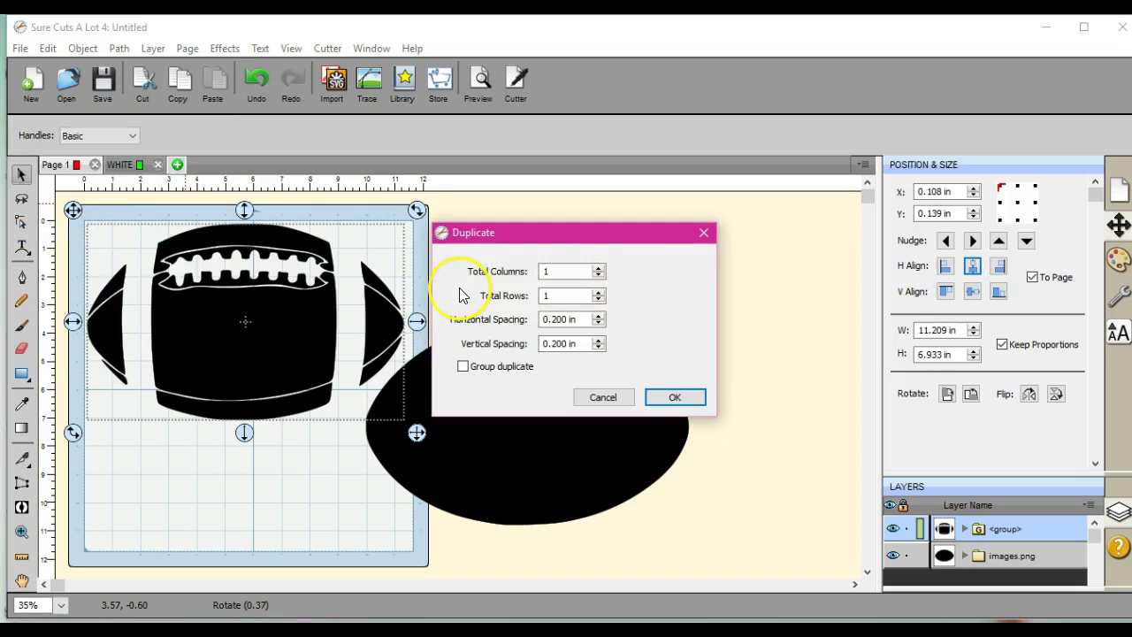
pyautogui.click(599, 268)
pyautogui.click(675, 397)
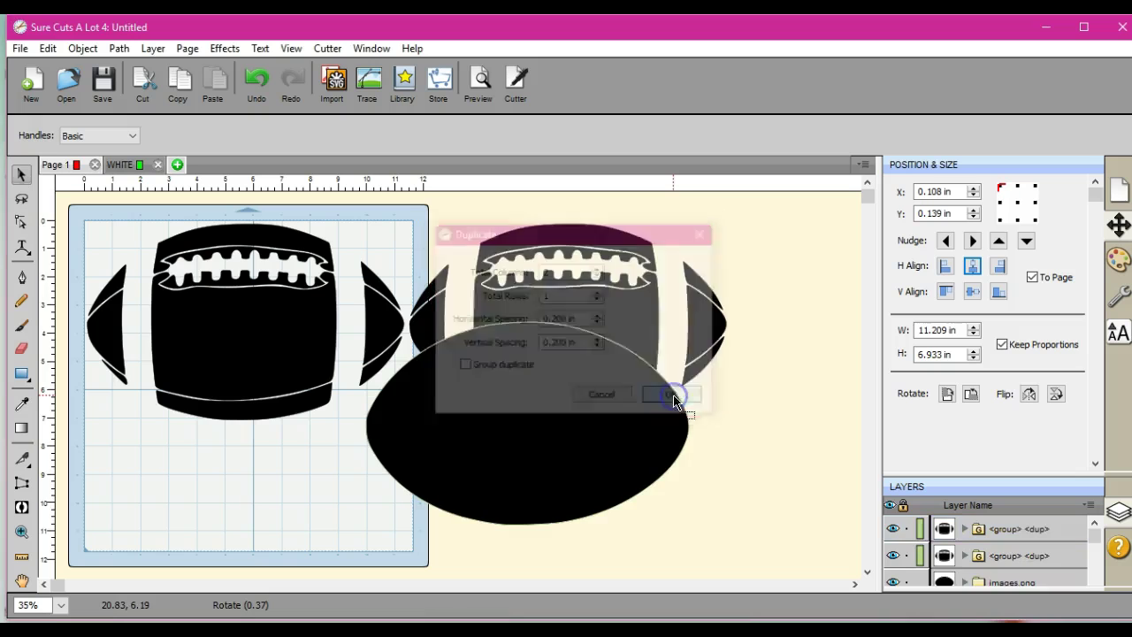
pyautogui.moveTo(646, 301); pyautogui.dragTo(861, 564)
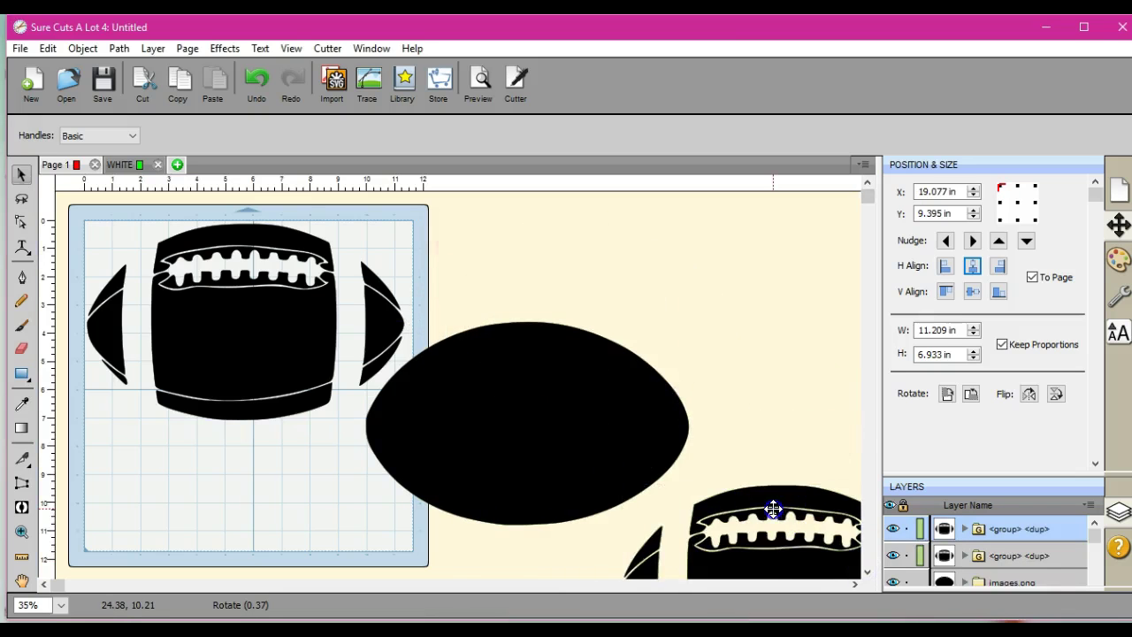
# Step: Stack the original football over the black ellipse and centre both horizontally and vertically on the page
pyautogui.moveTo(542, 397); pyautogui.dragTo(375, 407)
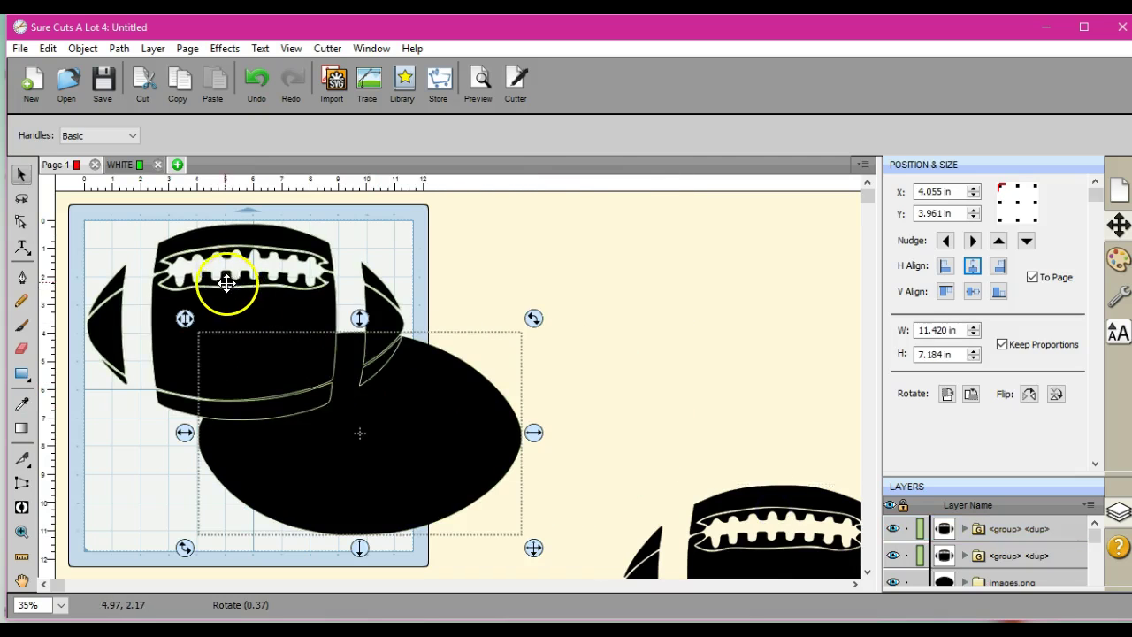
pyautogui.click(170, 243)
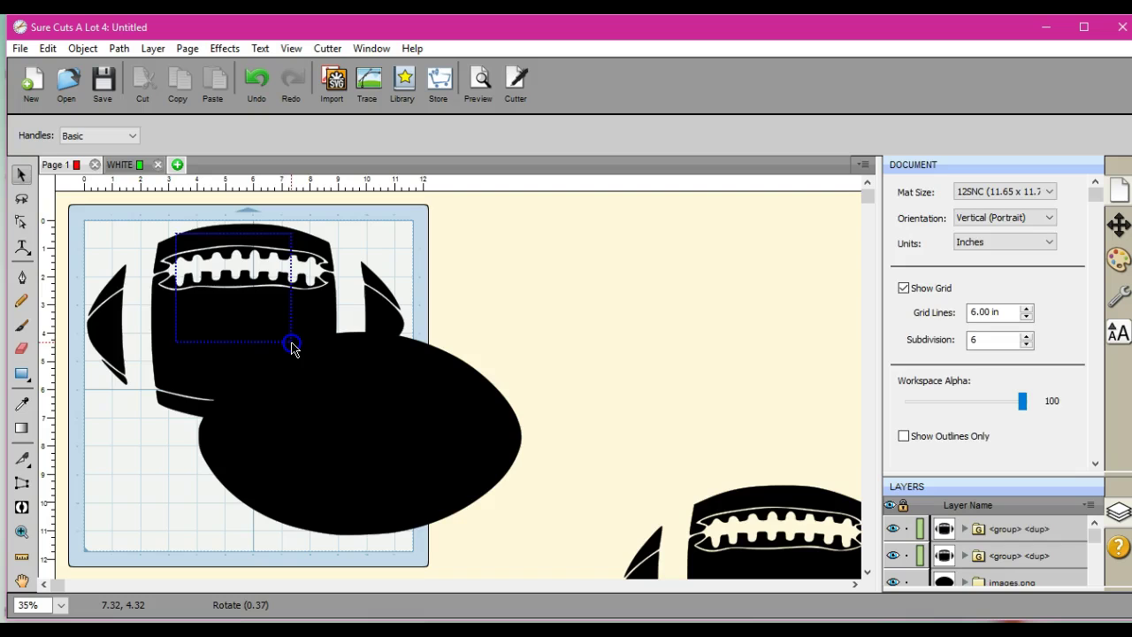
pyautogui.click(199, 298)
pyautogui.moveTo(198, 298); pyautogui.dragTo(319, 407)
pyautogui.moveTo(152, 298); pyautogui.dragTo(580, 582)
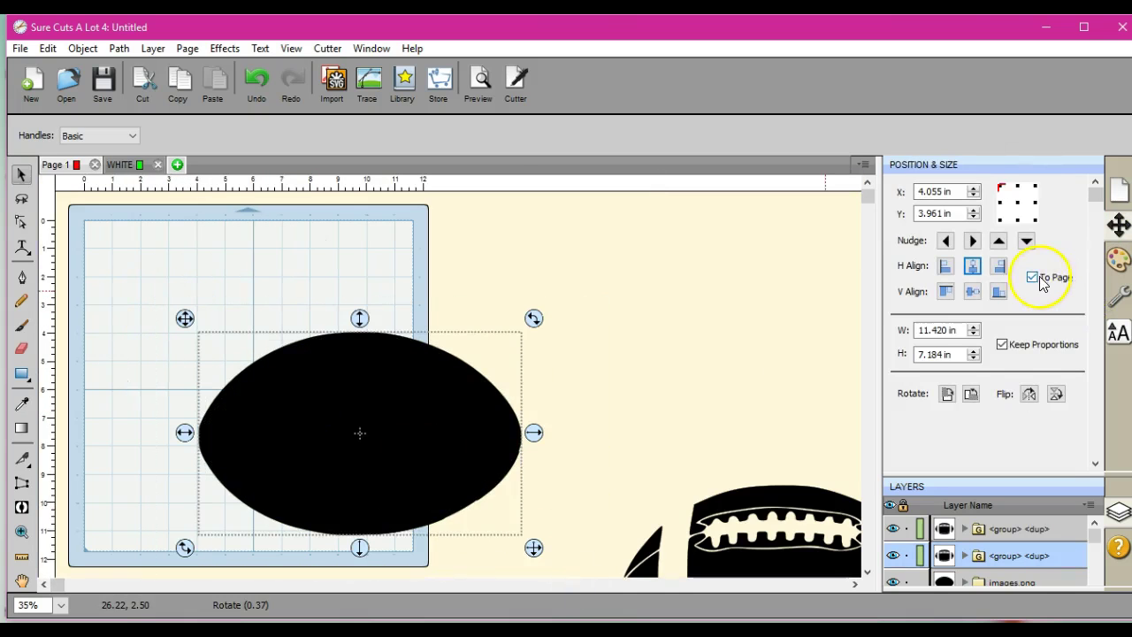
pyautogui.click(971, 267)
pyautogui.click(973, 292)
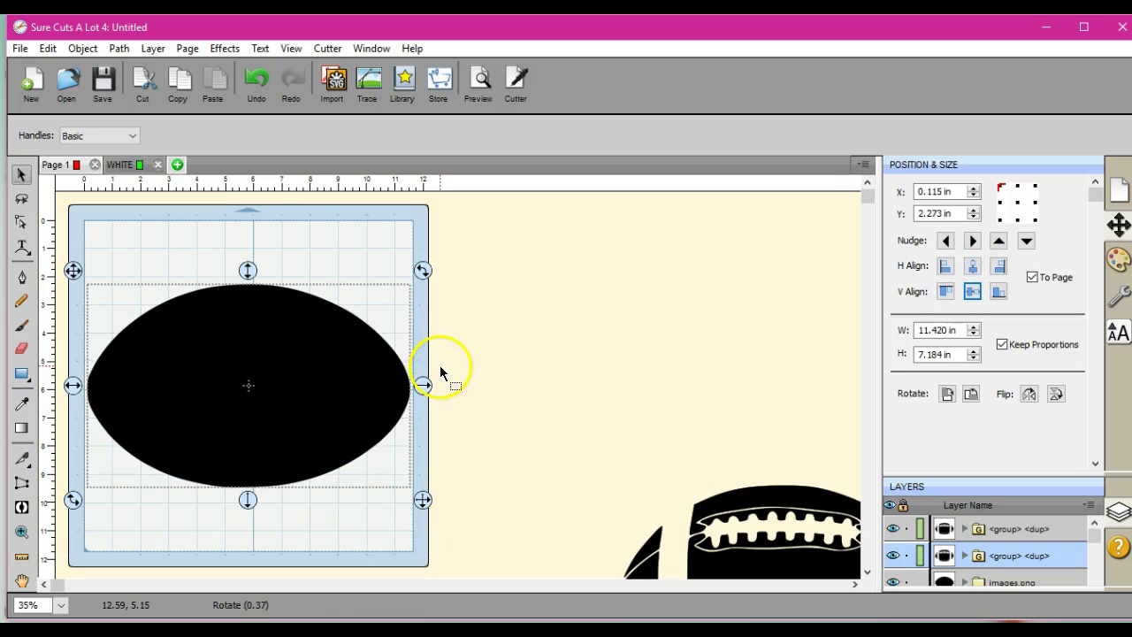
pyautogui.click(118, 49)
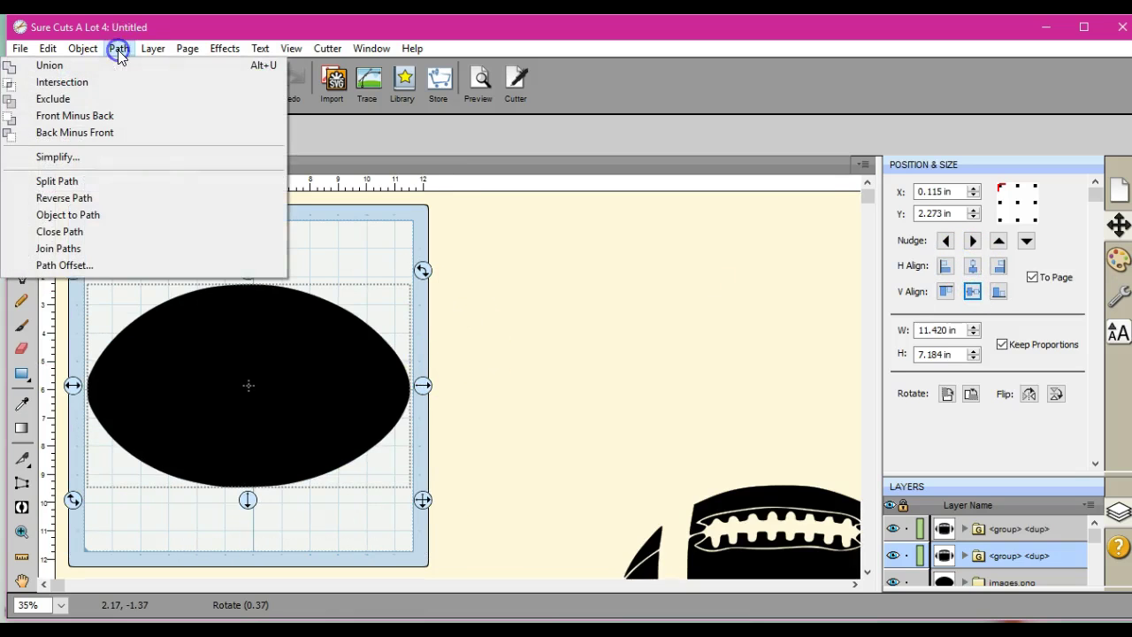
# Step: Apply Exclude to the football and ellipse, leaving one football outline layer
pyautogui.click(110, 99)
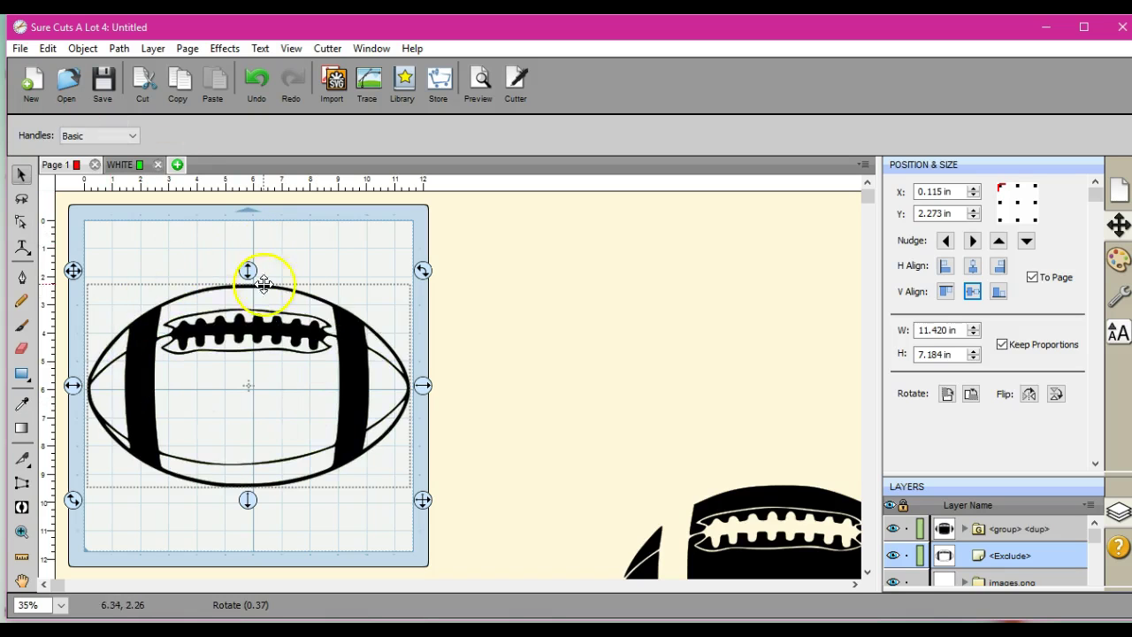
# Step: Add a third page named BLACK
pyautogui.click(184, 168)
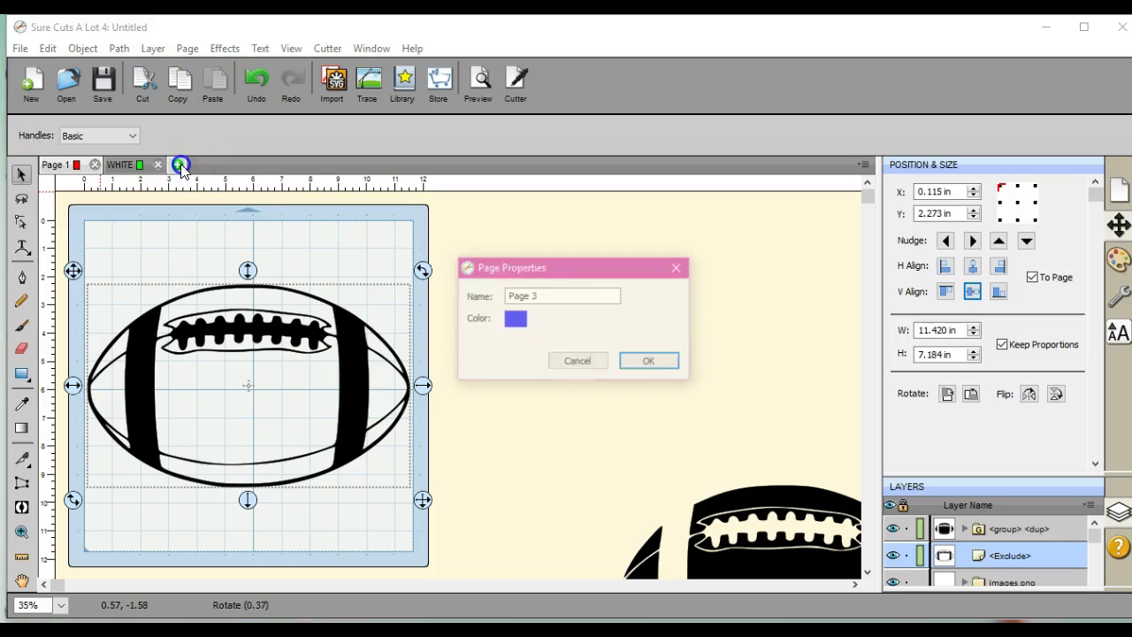
pyautogui.click(533, 296)
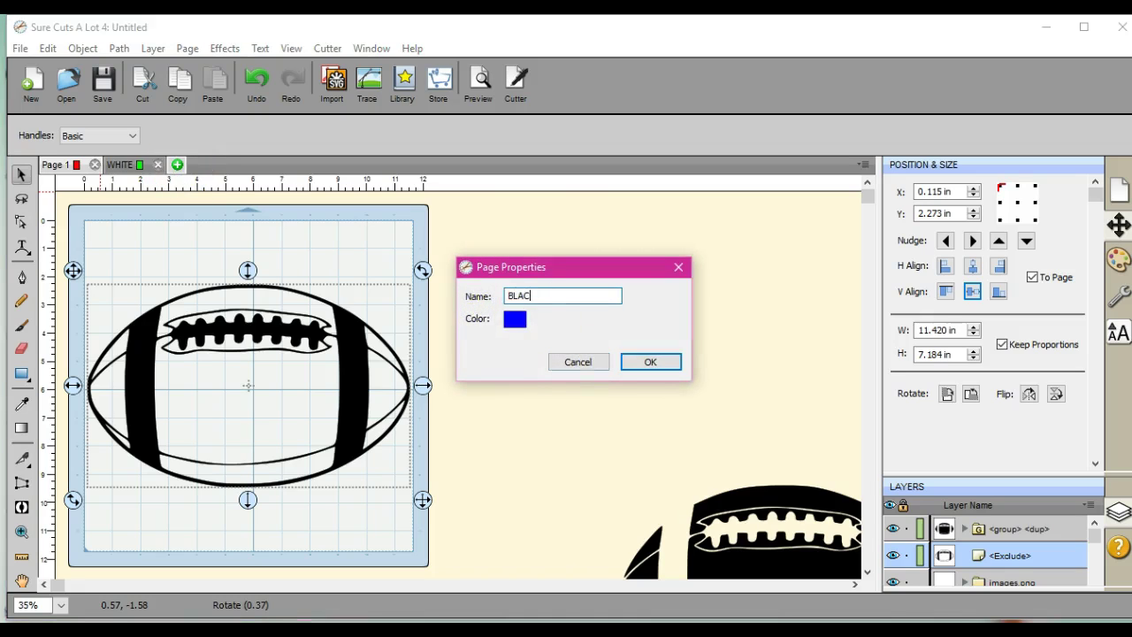
pyautogui.write('BLACK')
pyautogui.press('Return')
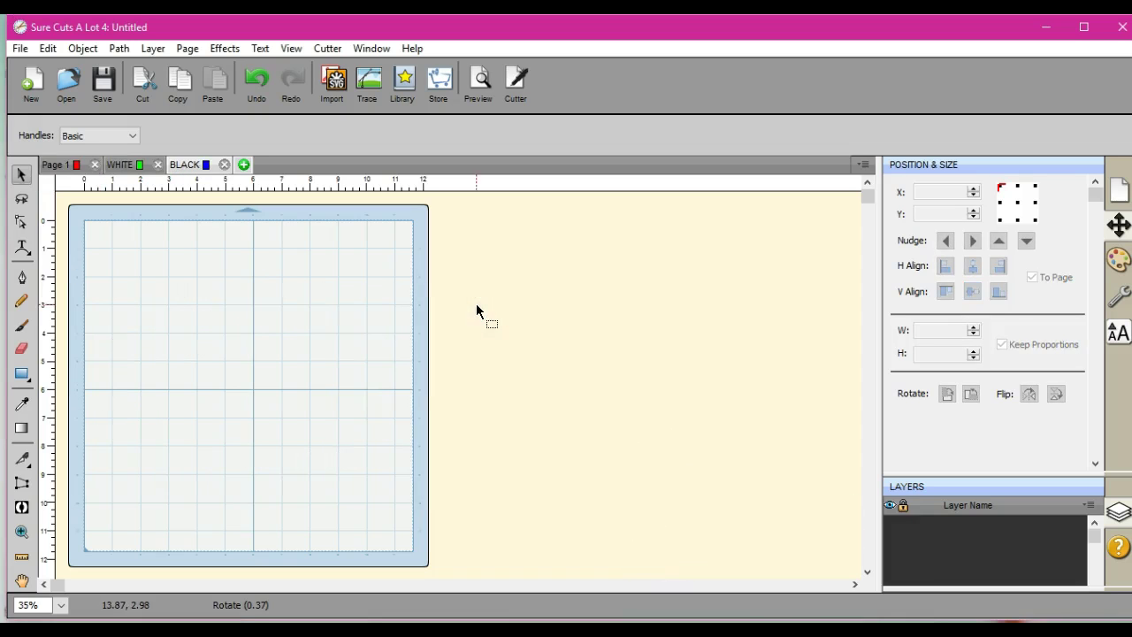
# Step: Send the outline football from Page 1 to the BLACK page
pyautogui.click(55, 165)
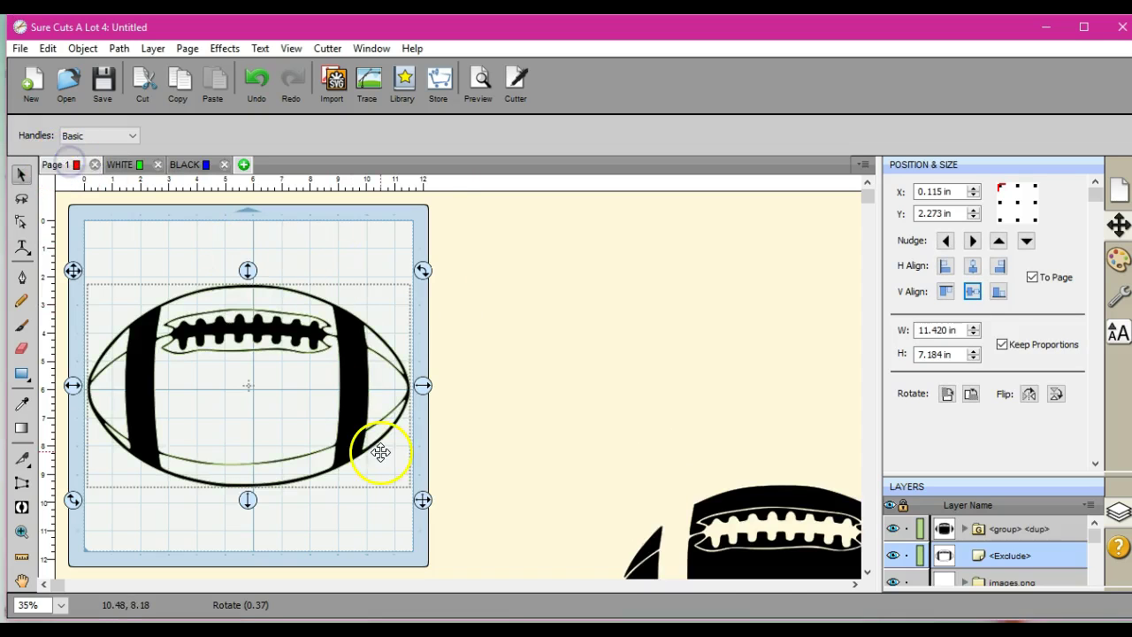
pyautogui.click(1092, 503)
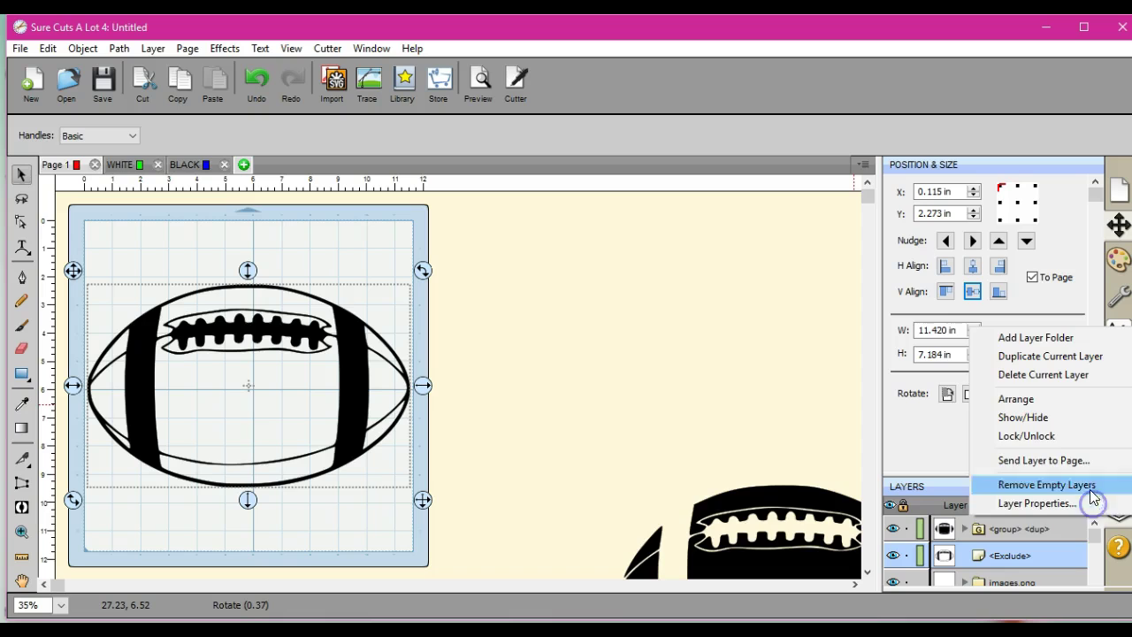
pyautogui.click(1079, 462)
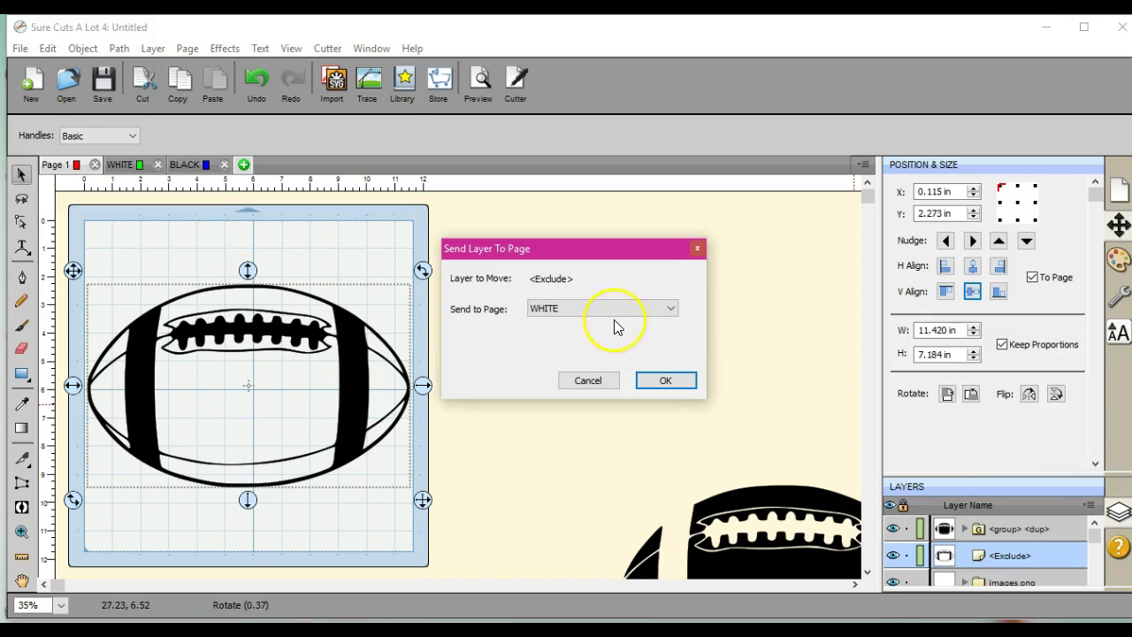
pyautogui.click(670, 310)
pyautogui.click(666, 335)
pyautogui.click(670, 381)
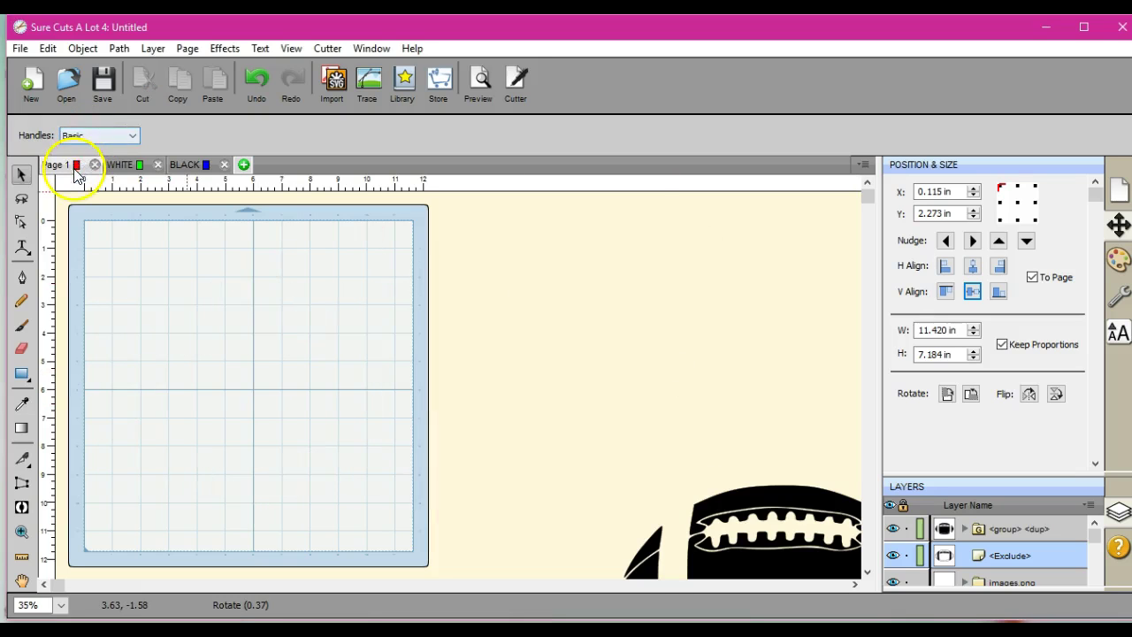
# Step: Move the Page 1 football top-left, the WHITE laces onto the mat, and the BLACK outline up to Y 0.130 in
pyautogui.click(738, 496)
pyautogui.moveTo(739, 496); pyautogui.dragTo(207, 232)
pyautogui.click(127, 166)
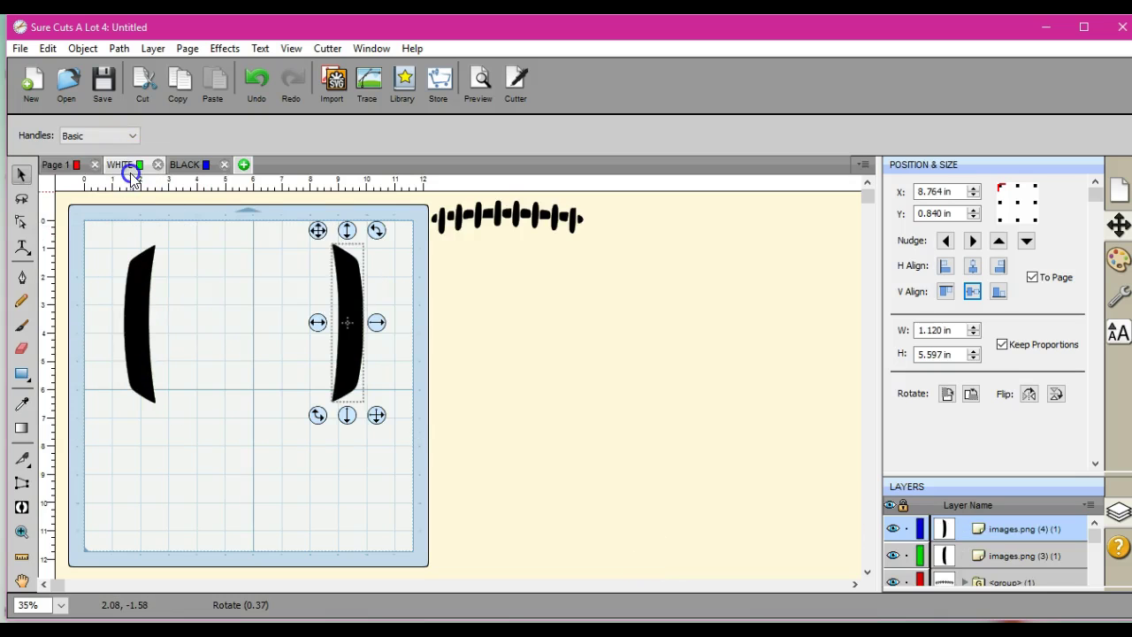
pyautogui.moveTo(513, 210); pyautogui.dragTo(253, 258)
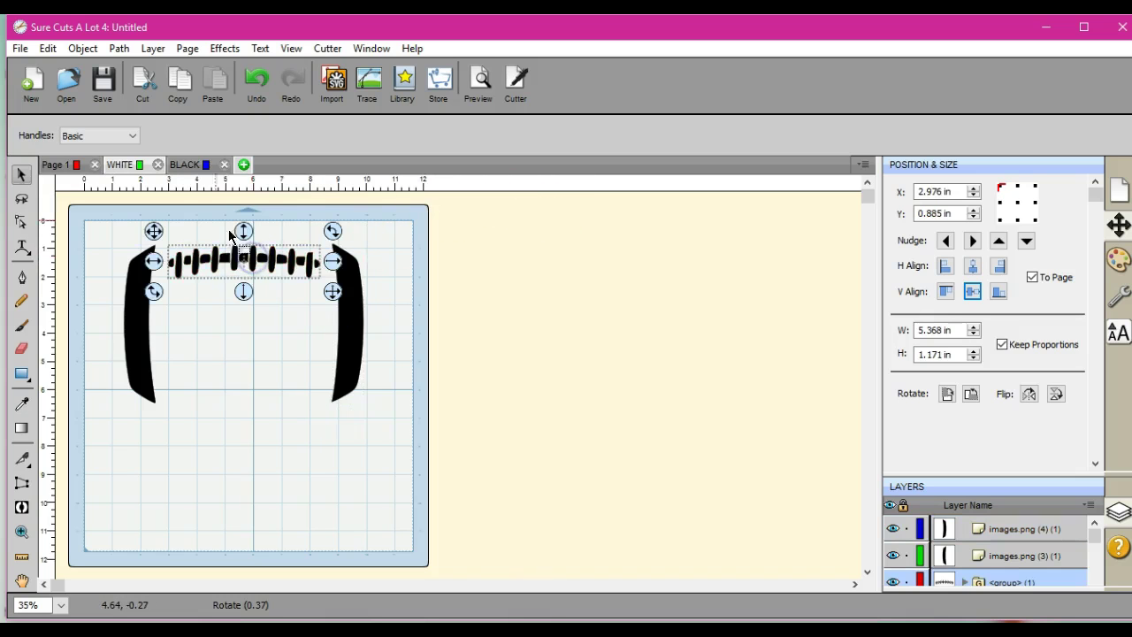
pyautogui.click(193, 167)
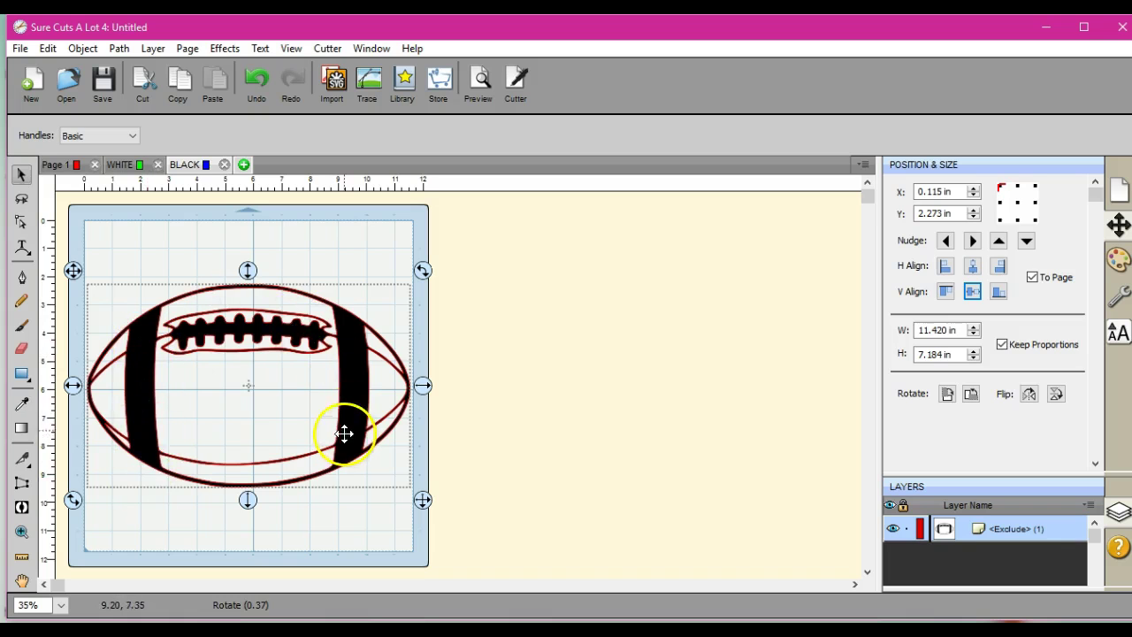
pyautogui.click(253, 336)
pyautogui.moveTo(253, 336); pyautogui.dragTo(253, 276)
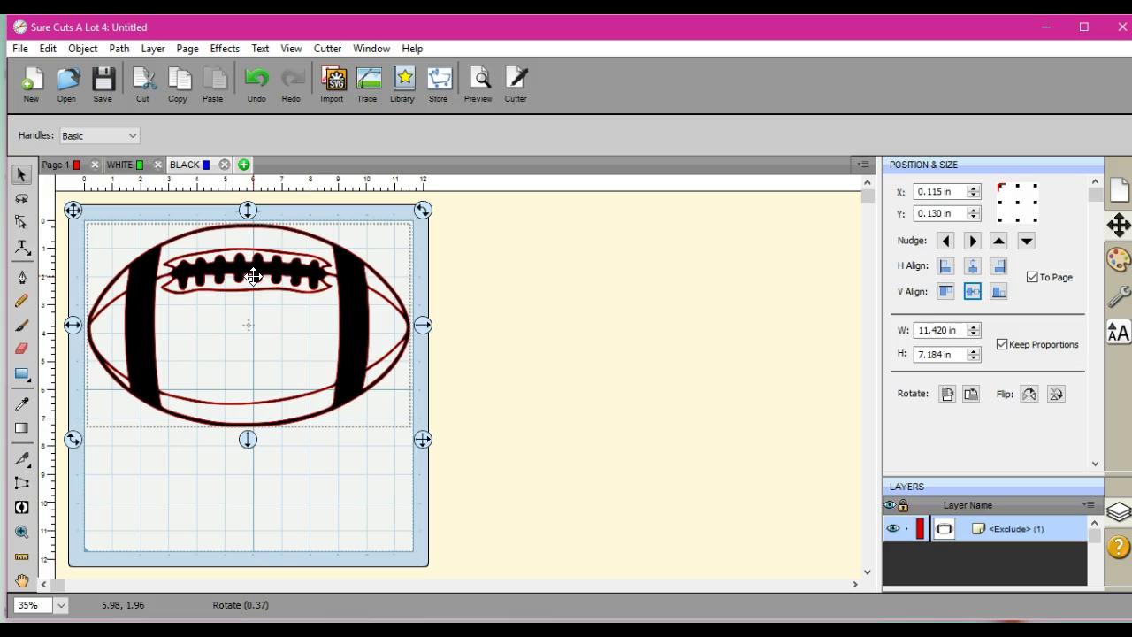
pyautogui.click(132, 164)
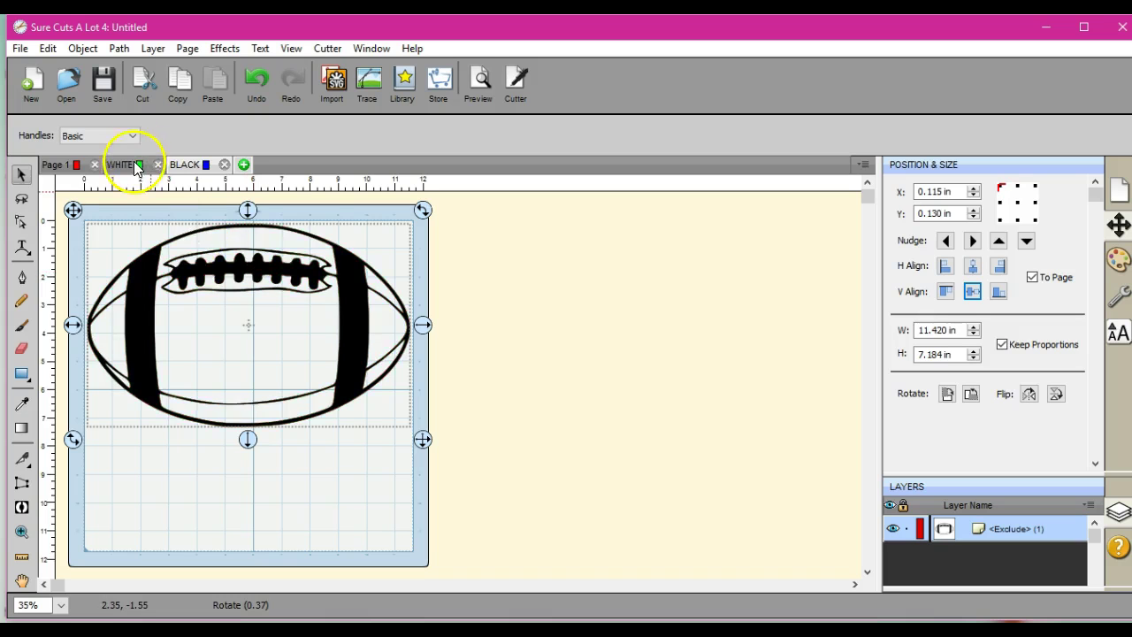
# Step: Review the Page 1, WHITE and BLACK pages, ending on Page 1 with the football at X 0.267 in, Y 0.229 in
pyautogui.click(61, 167)
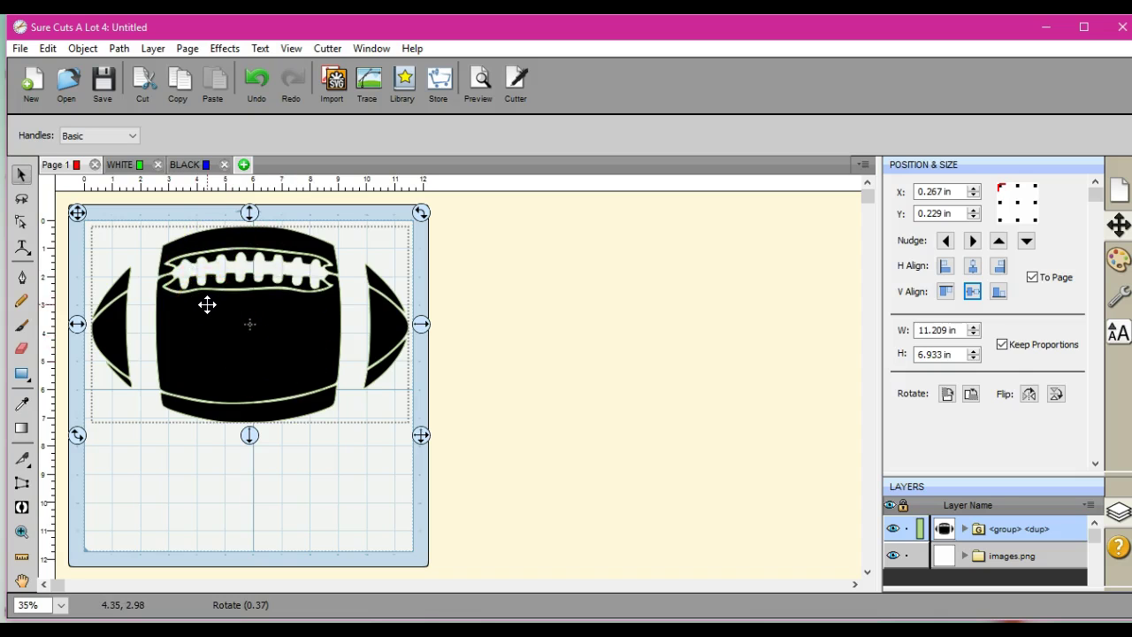
pyautogui.click(248, 262)
pyautogui.click(131, 165)
pyautogui.click(200, 166)
pyautogui.click(276, 237)
pyautogui.click(130, 166)
pyautogui.click(55, 164)
pyautogui.click(227, 356)
pyautogui.click(136, 170)
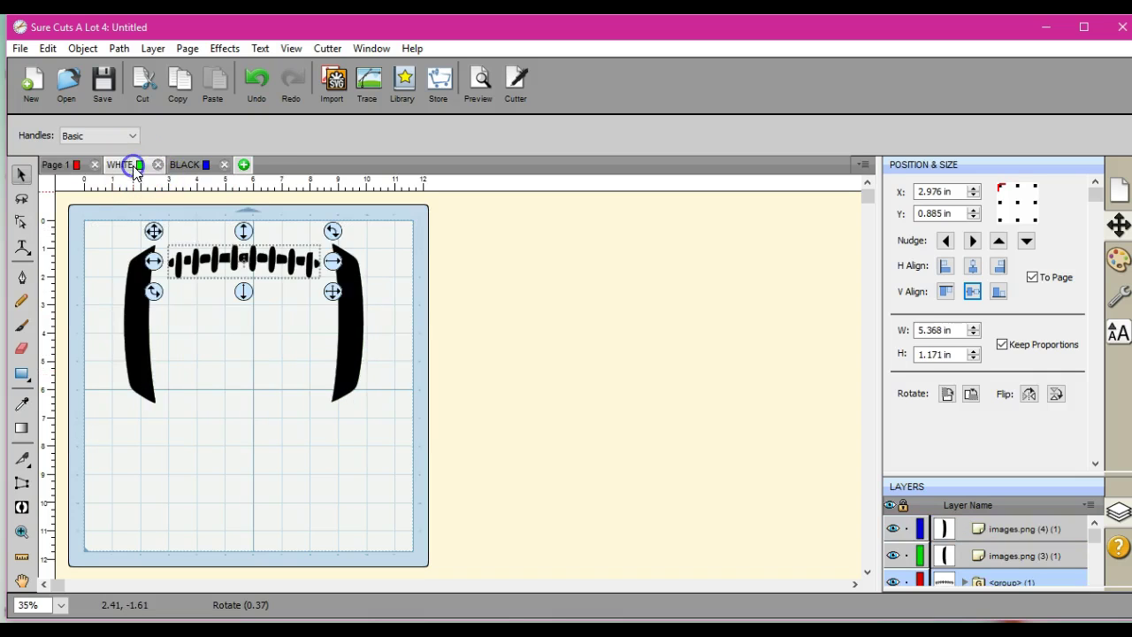
pyautogui.click(192, 163)
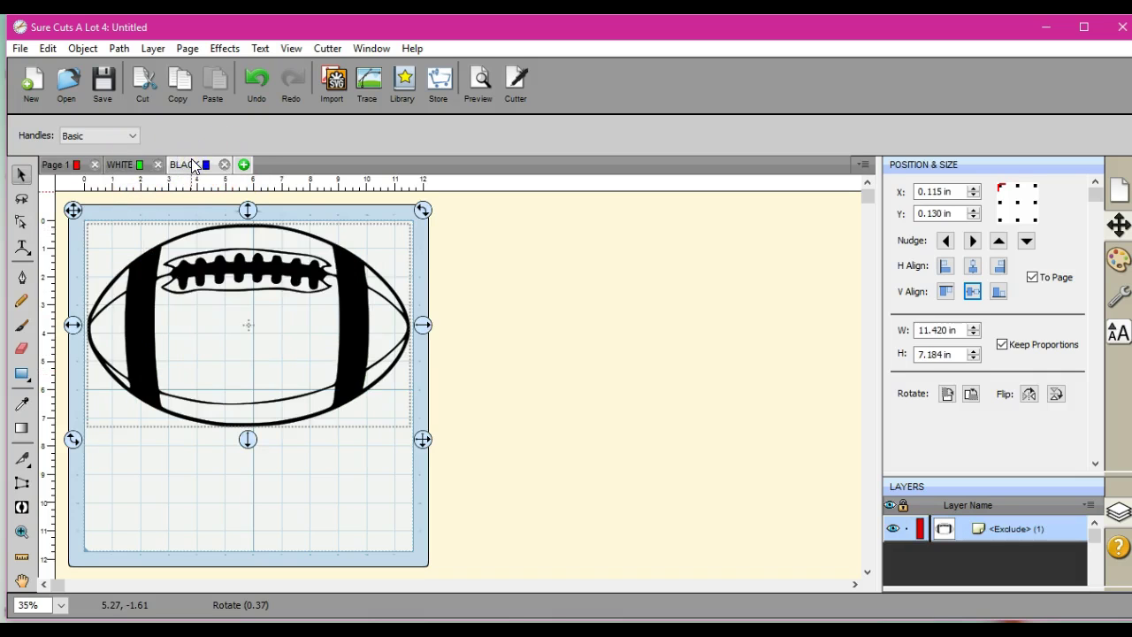
pyautogui.click(66, 166)
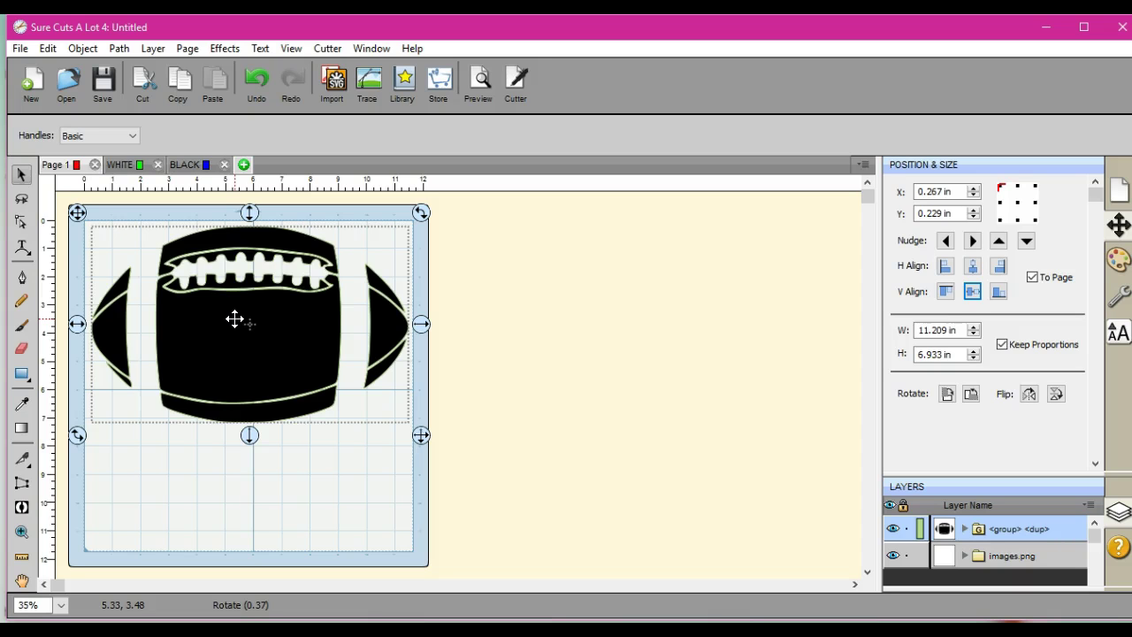
pyautogui.click(245, 322)
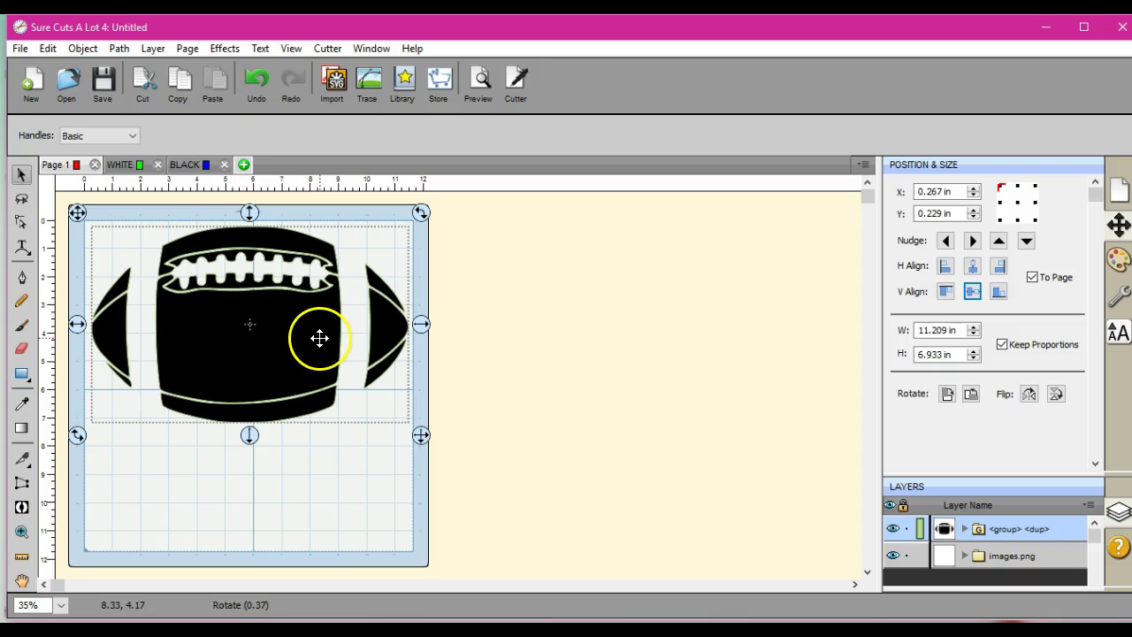